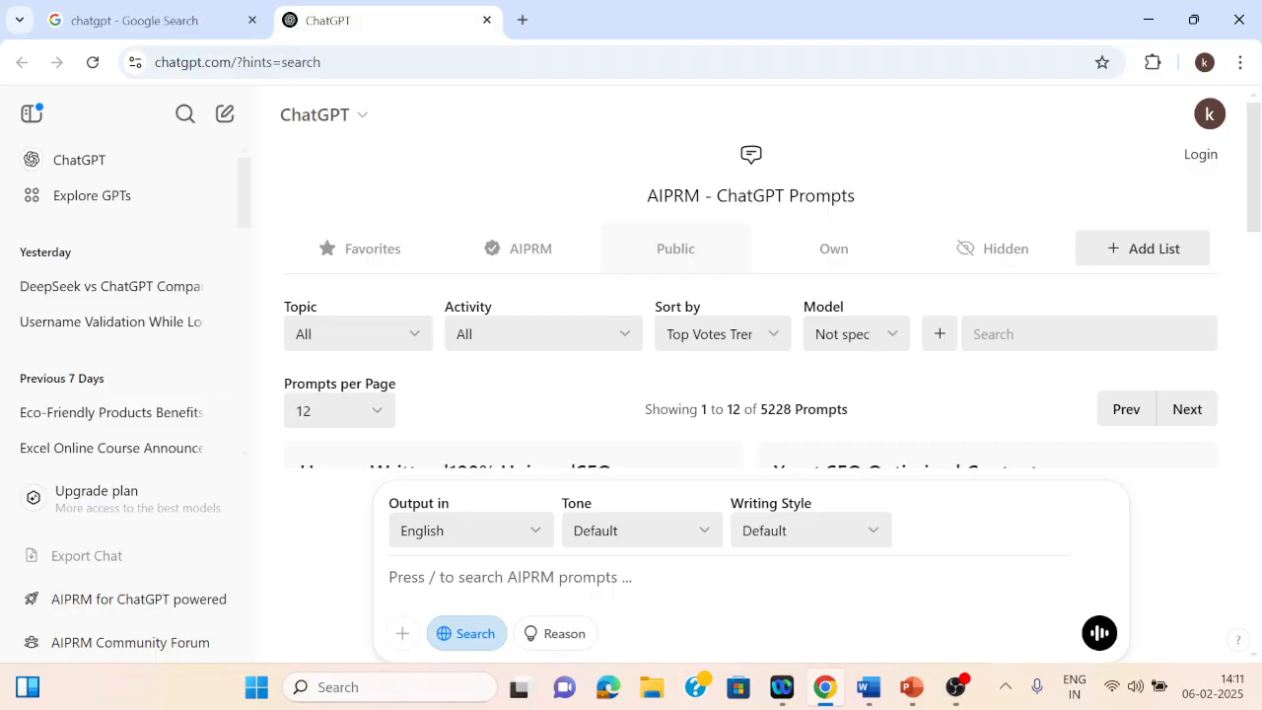
# Step: Write a prompt asking to create a presentation on different categories of pollution on the Planet
pyautogui.write('Please ')
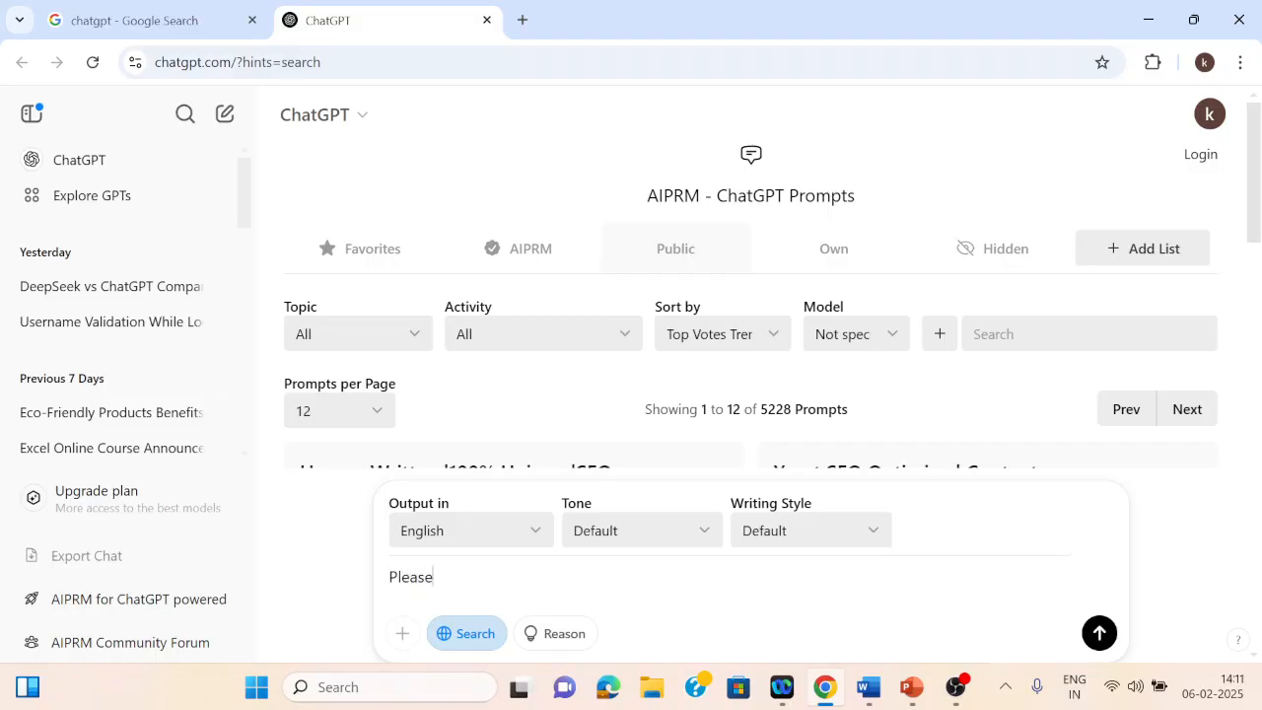
pyautogui.write('create a present')
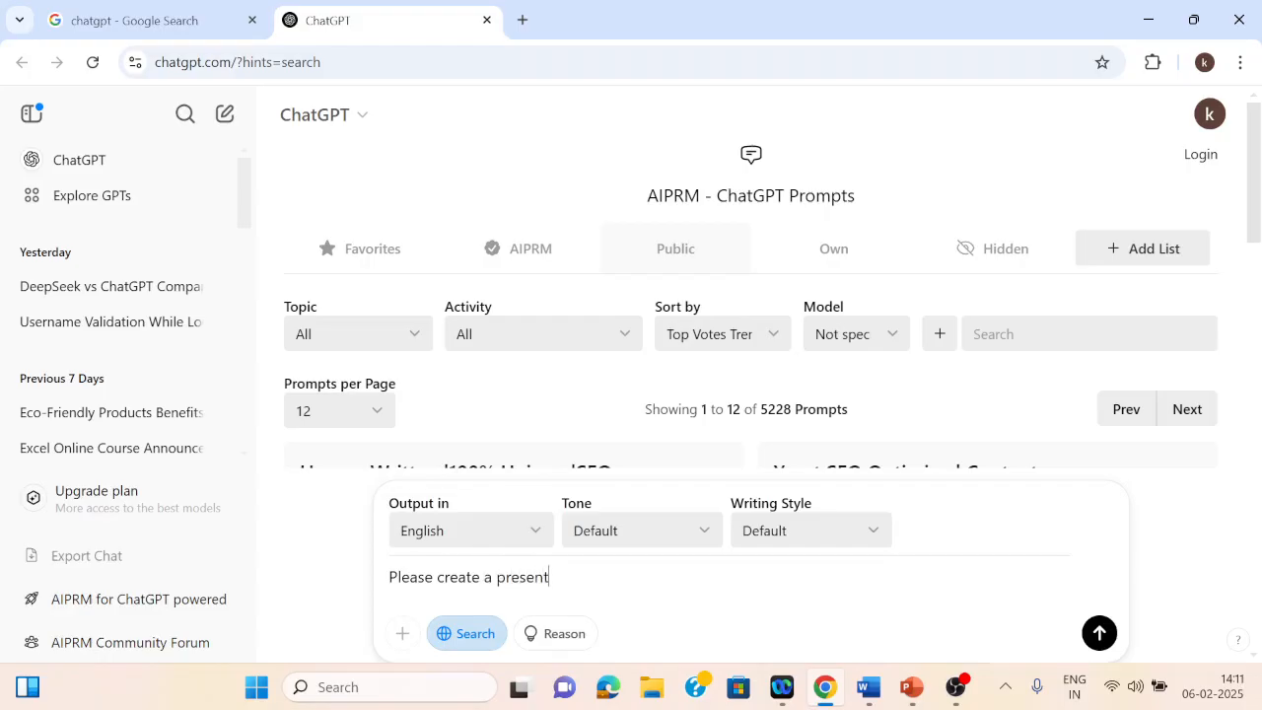
pyautogui.write('ation on')
pyautogui.write('differnt t')
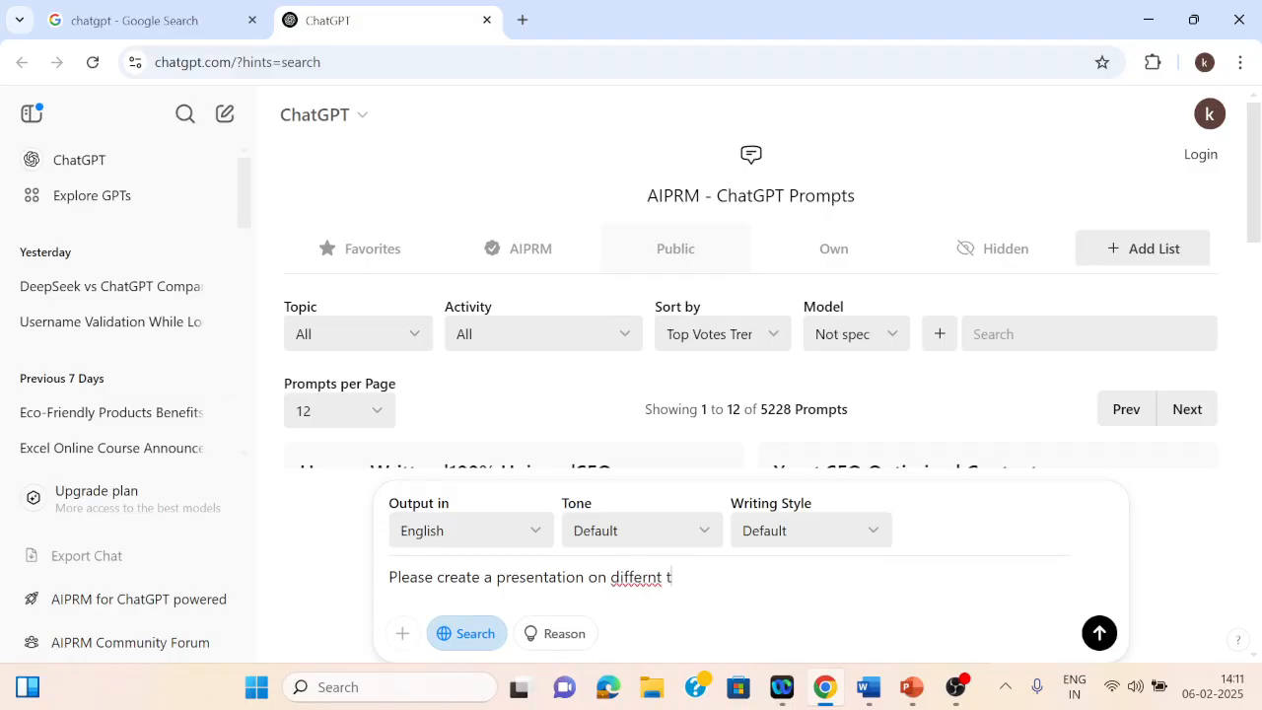
pyautogui.press('BackSpace')
pyautogui.press('BackSpace')
pyautogui.press('BackSpace')
pyautogui.press('BackSpace')
pyautogui.write('w')
pyautogui.press('BackSpace')
pyautogui.write('ent categori')
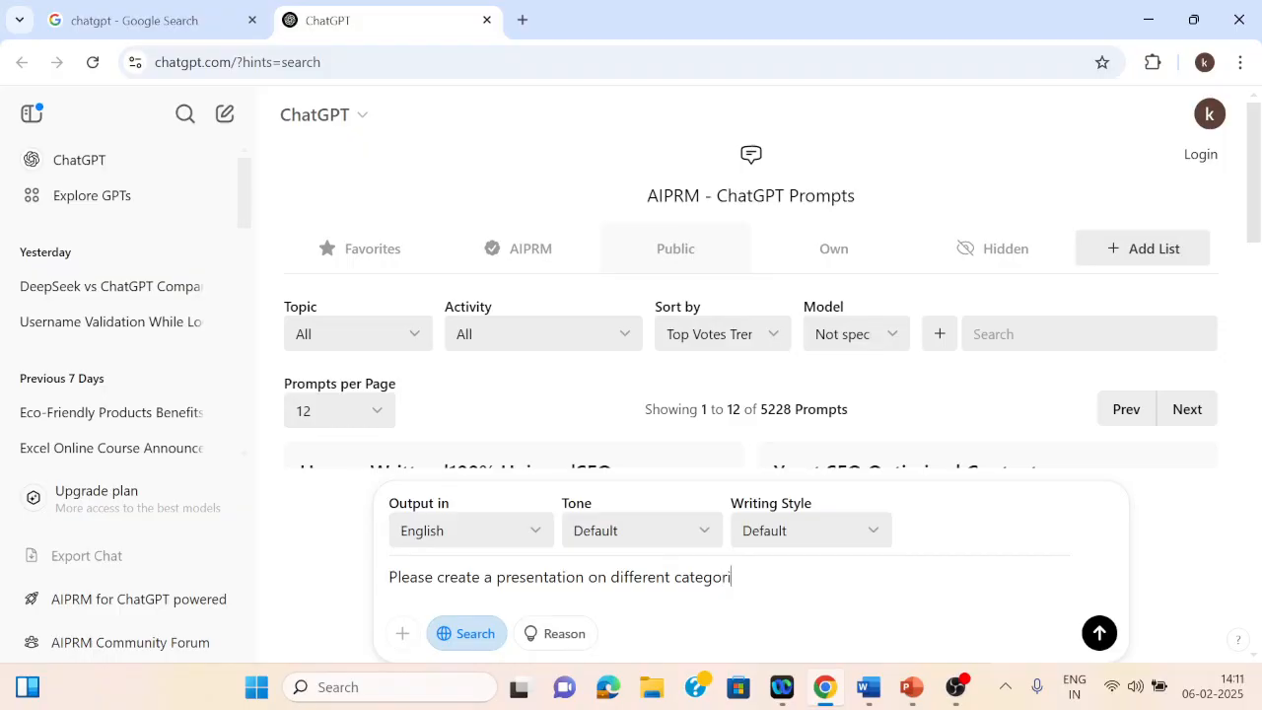
pyautogui.write('es of pollution o')
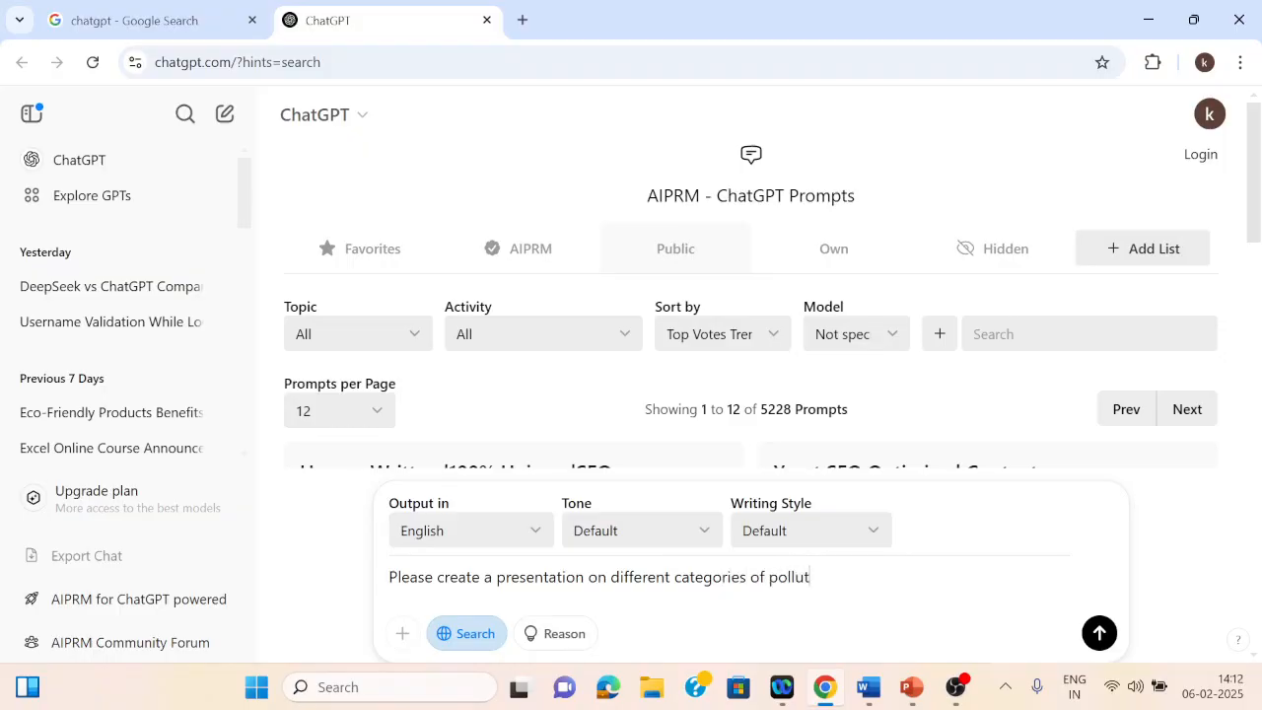
pyautogui.write('n Earth')
pyautogui.press('BackSpace')
pyautogui.press('BackSpace')
pyautogui.press('BackSpace')
pyautogui.press('BackSpace')
pyautogui.press('BackSpace')
pyautogui.write('the Planet')
# Step: Insert "of 10 slides" after "presentation" in the prompt
pyautogui.click(589, 577)
pyautogui.write('of 10 ')
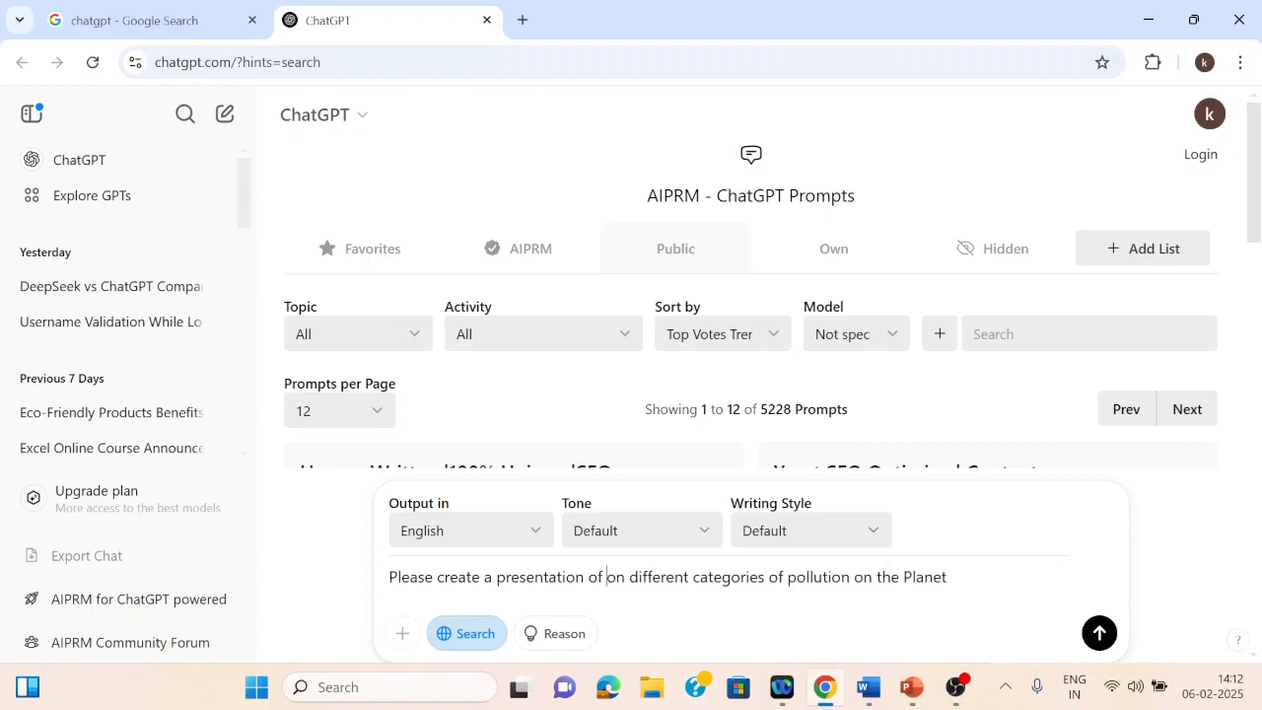
pyautogui.write('slides')
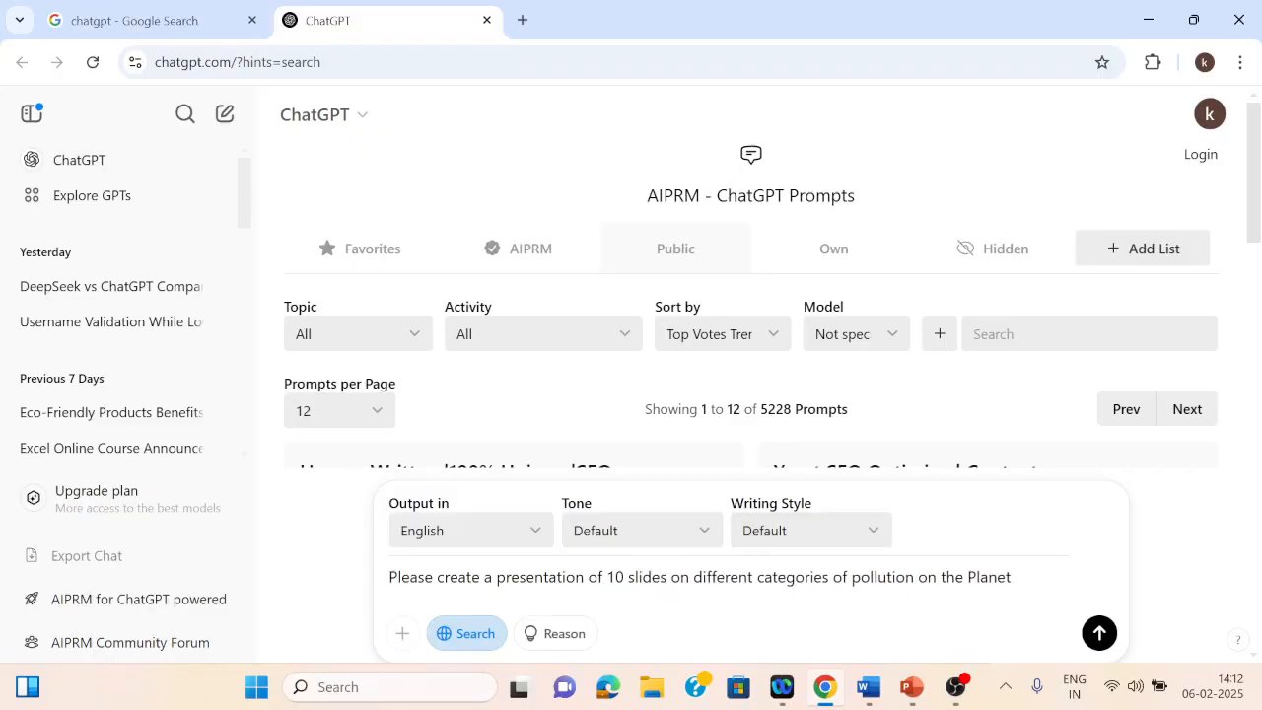
# Step: End the prompt with "Earth." and send it
pyautogui.click(1012, 577)
pyautogui.write('Earth.')
pyautogui.press('Return')
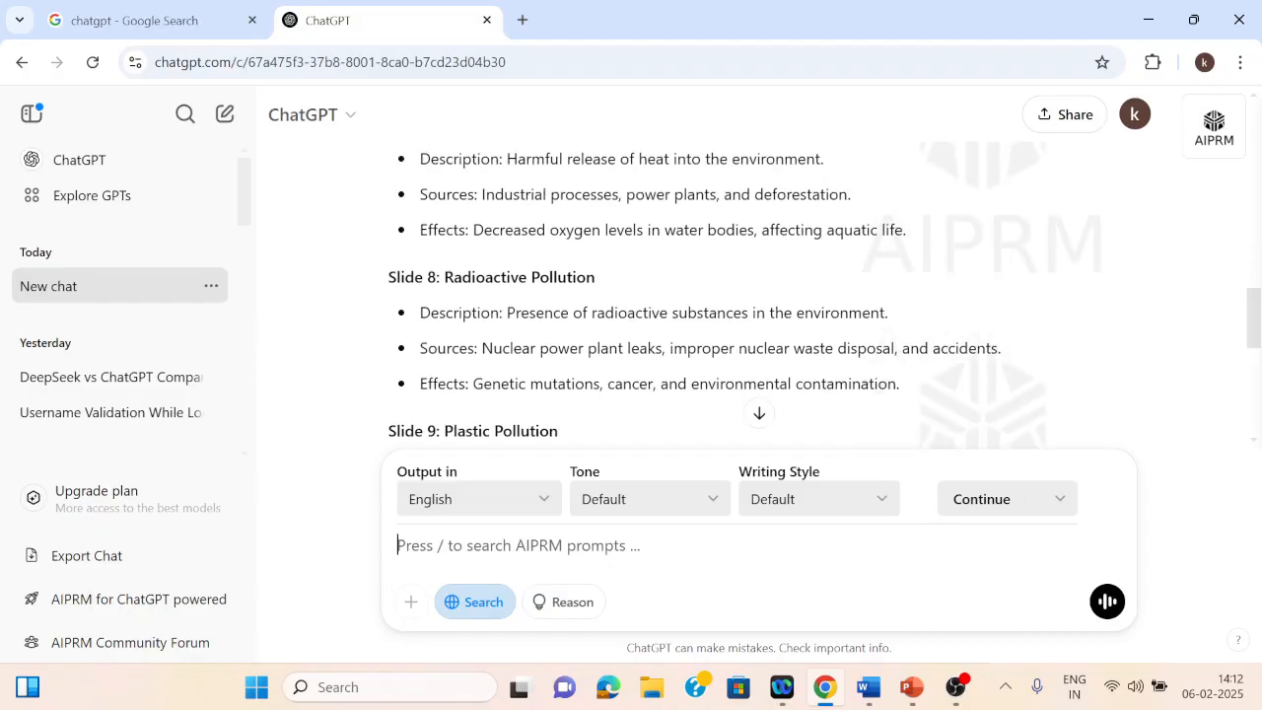
# Step: Scroll through the generated 10-slide outline to review each slide's content
pyautogui.scroll(3, 755, 296)
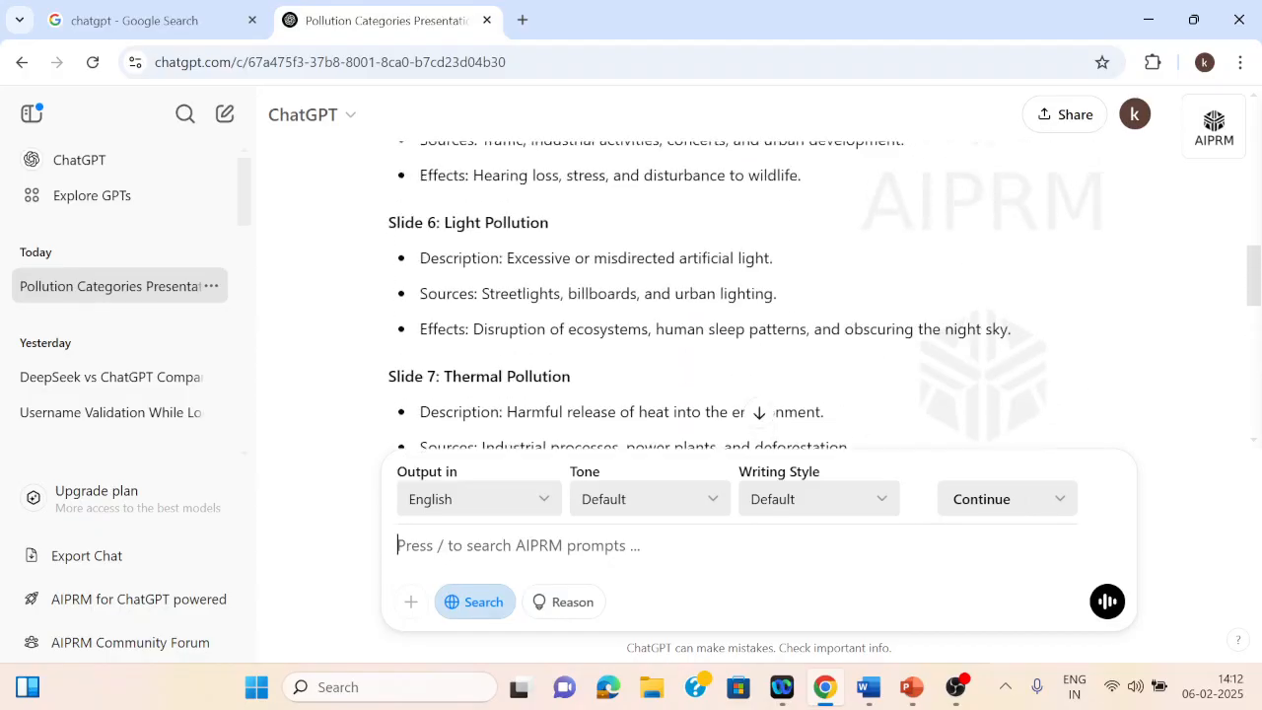
pyautogui.scroll(8, 755, 296)
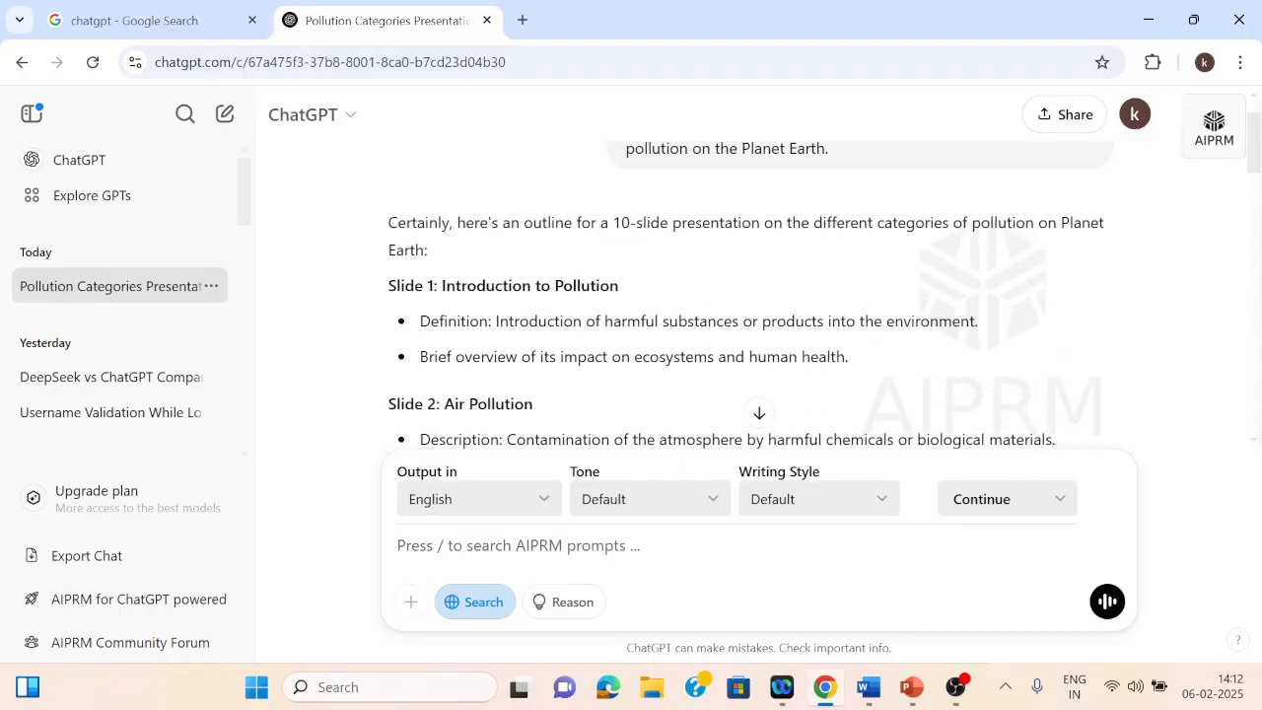
pyautogui.scroll(1, 756, 296)
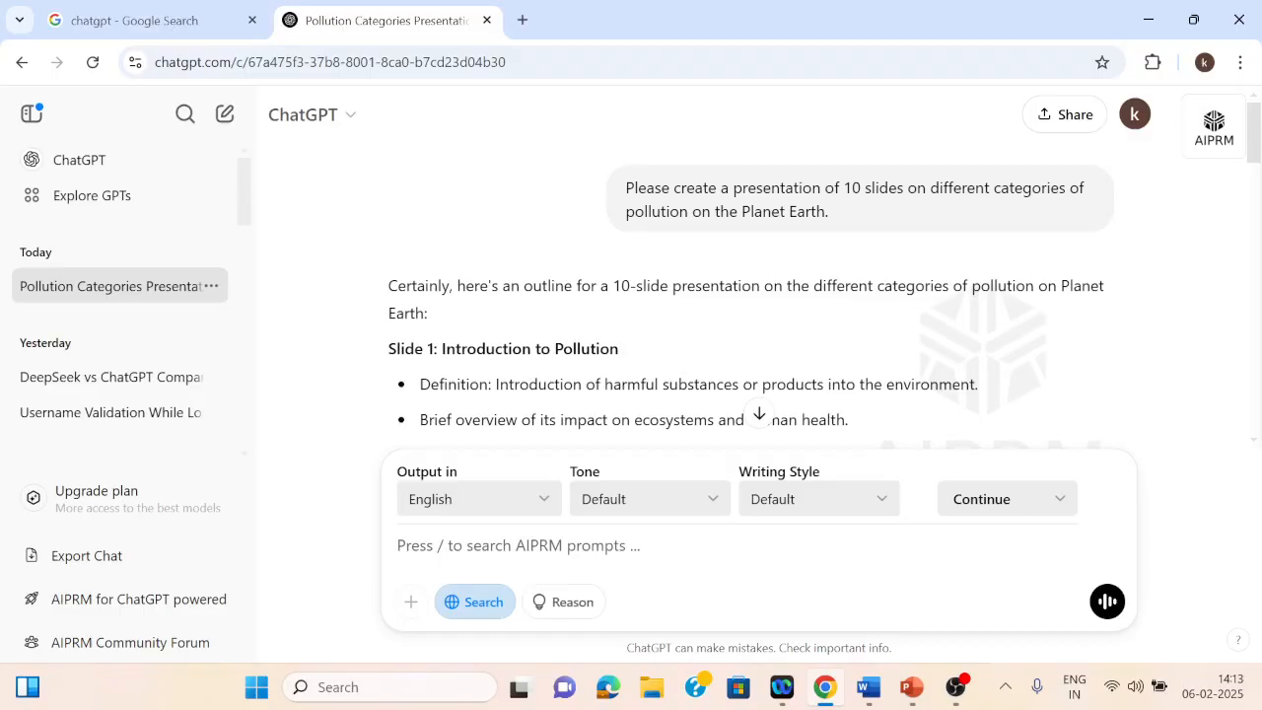
pyautogui.scroll(-2, 756, 296)
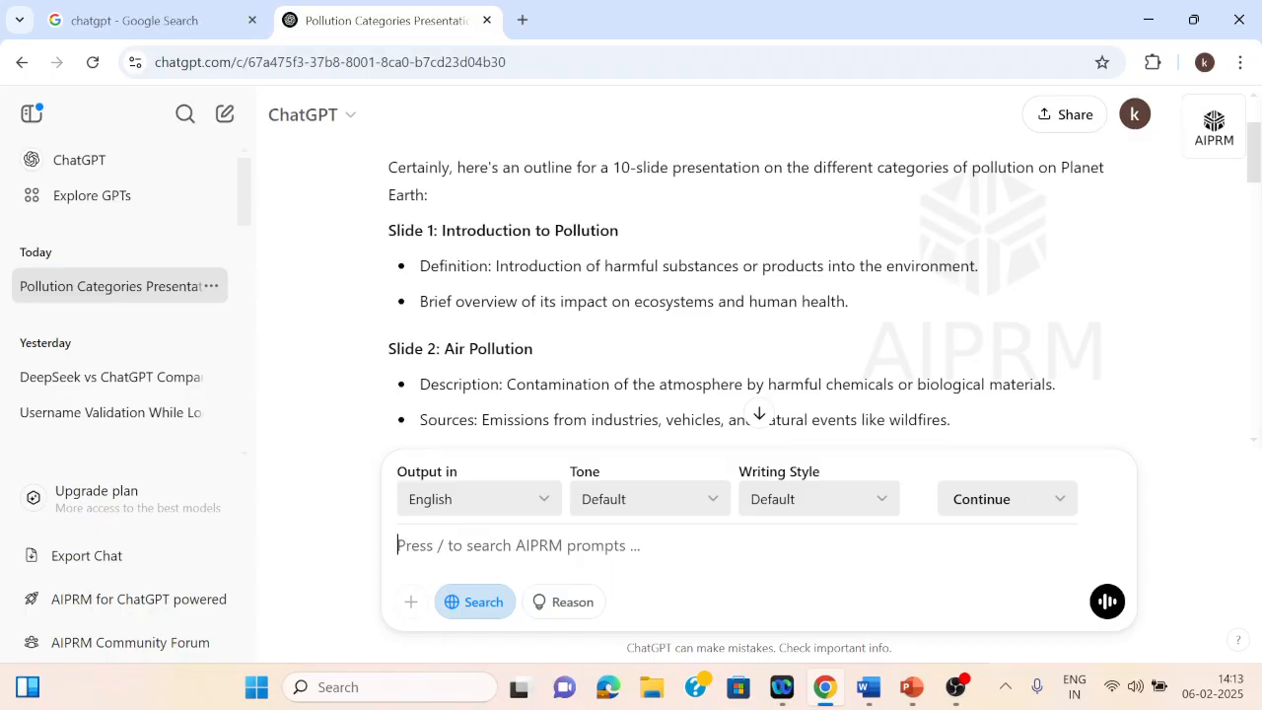
pyautogui.scroll(-1, 755, 296)
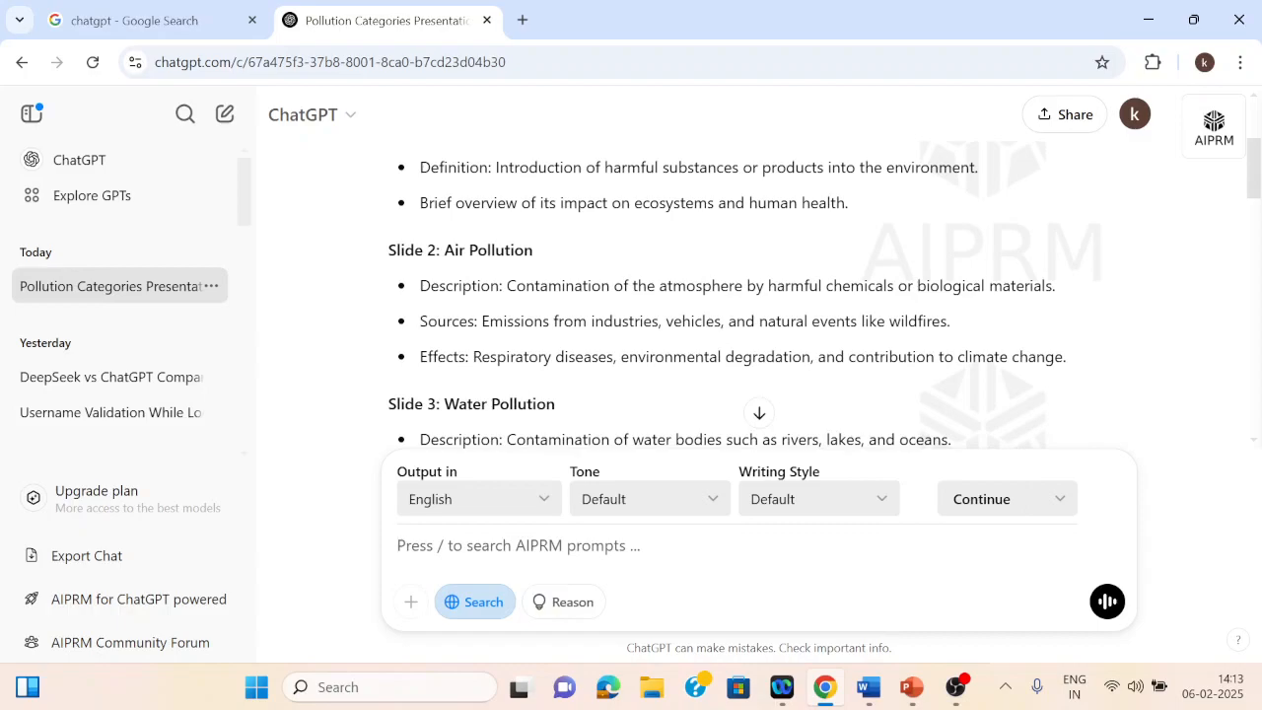
pyautogui.scroll(-5, 755, 296)
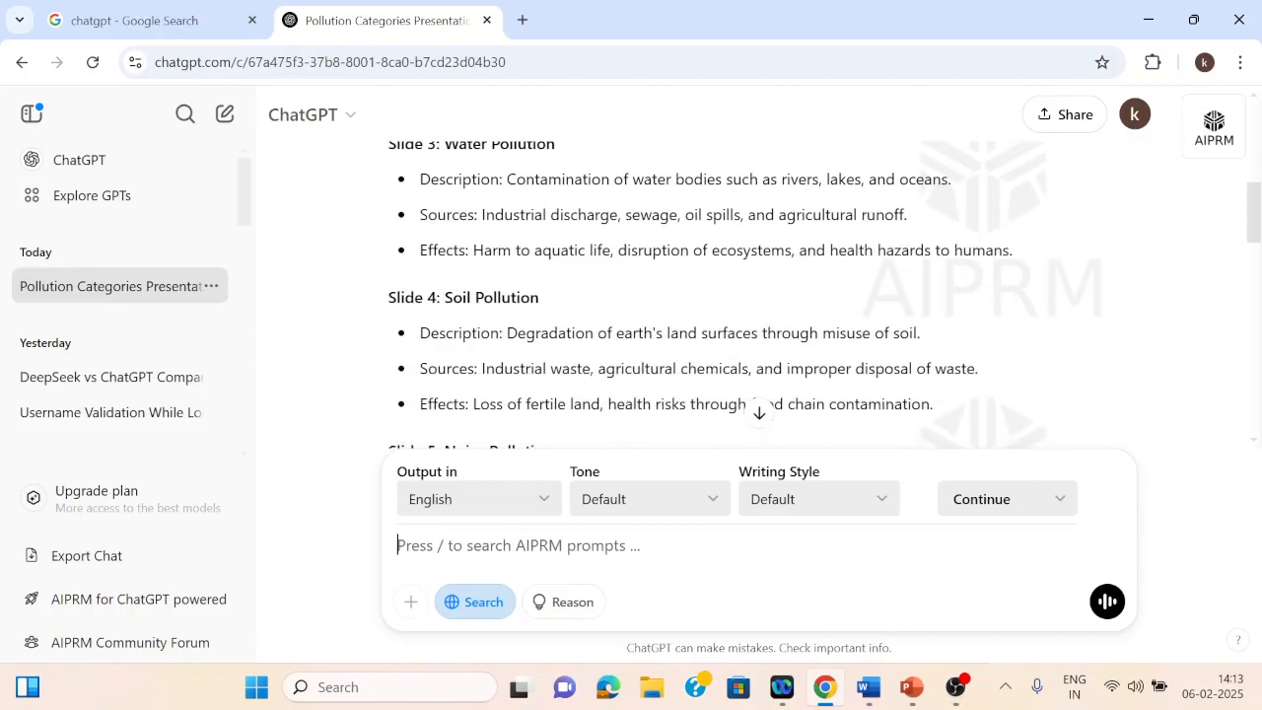
pyautogui.scroll(-2, 755, 296)
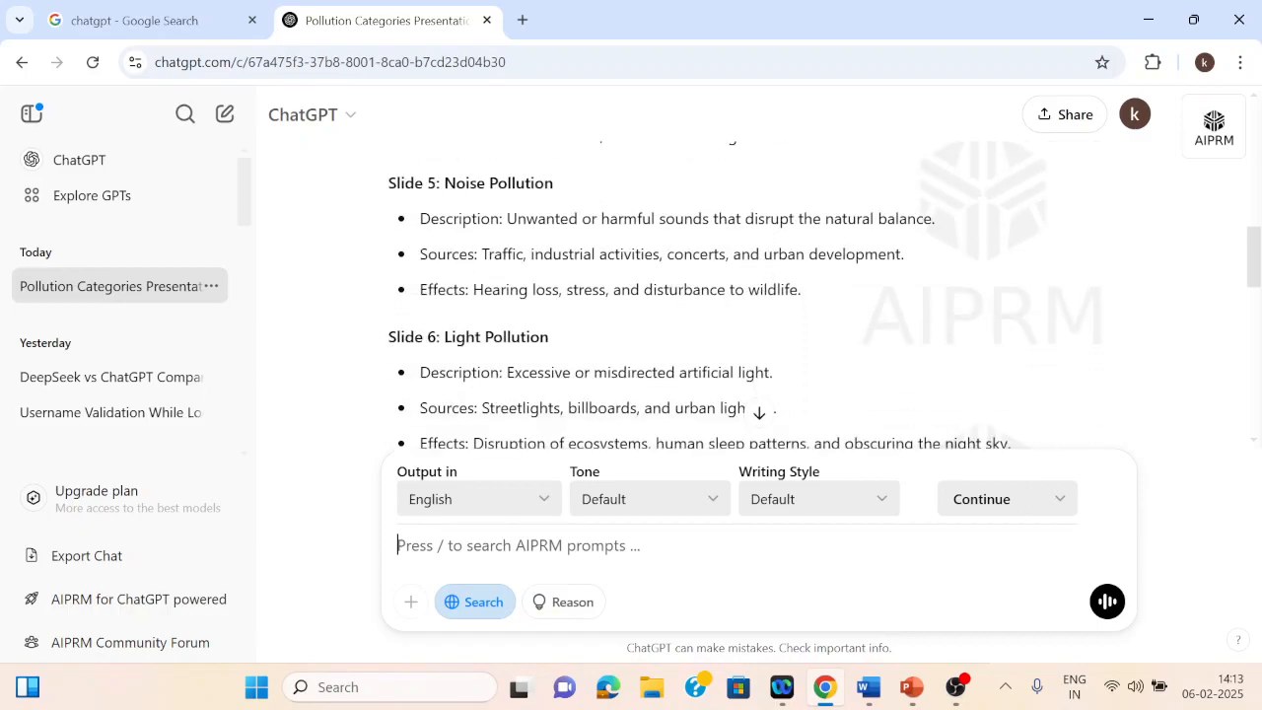
pyautogui.scroll(-3, 755, 296)
pyautogui.scroll(-2, 755, 296)
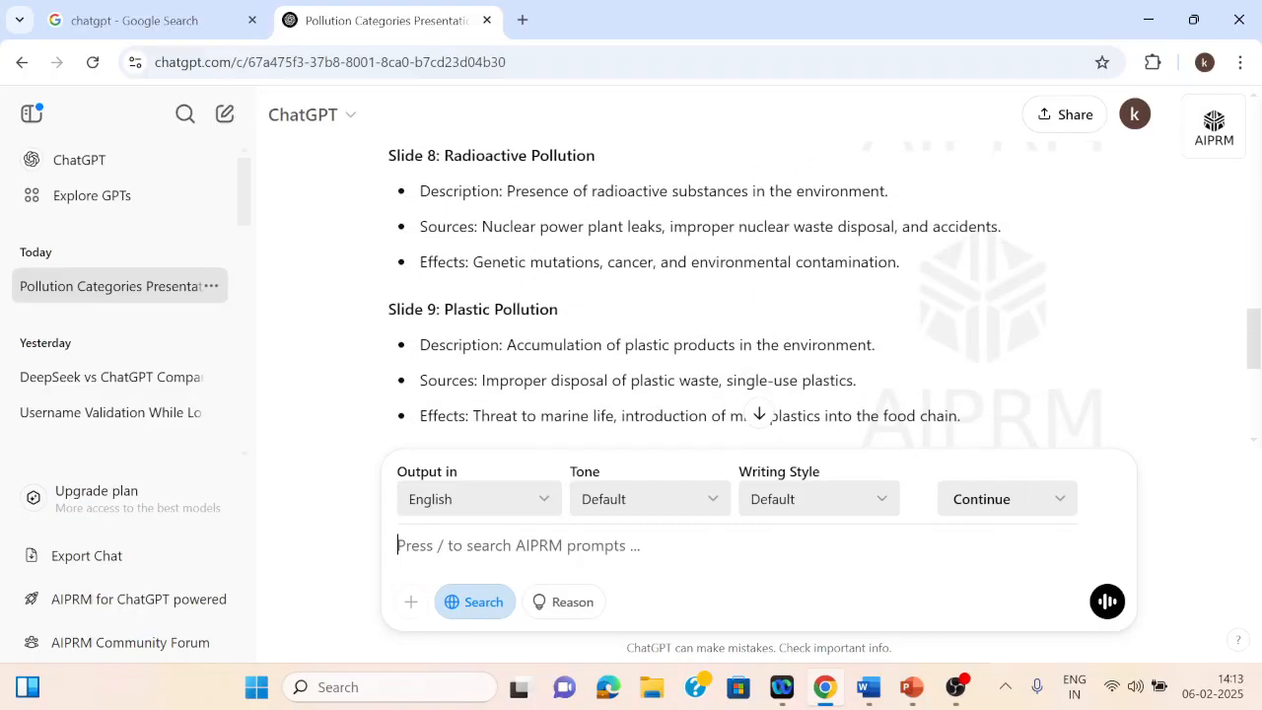
pyautogui.scroll(-3, 755, 296)
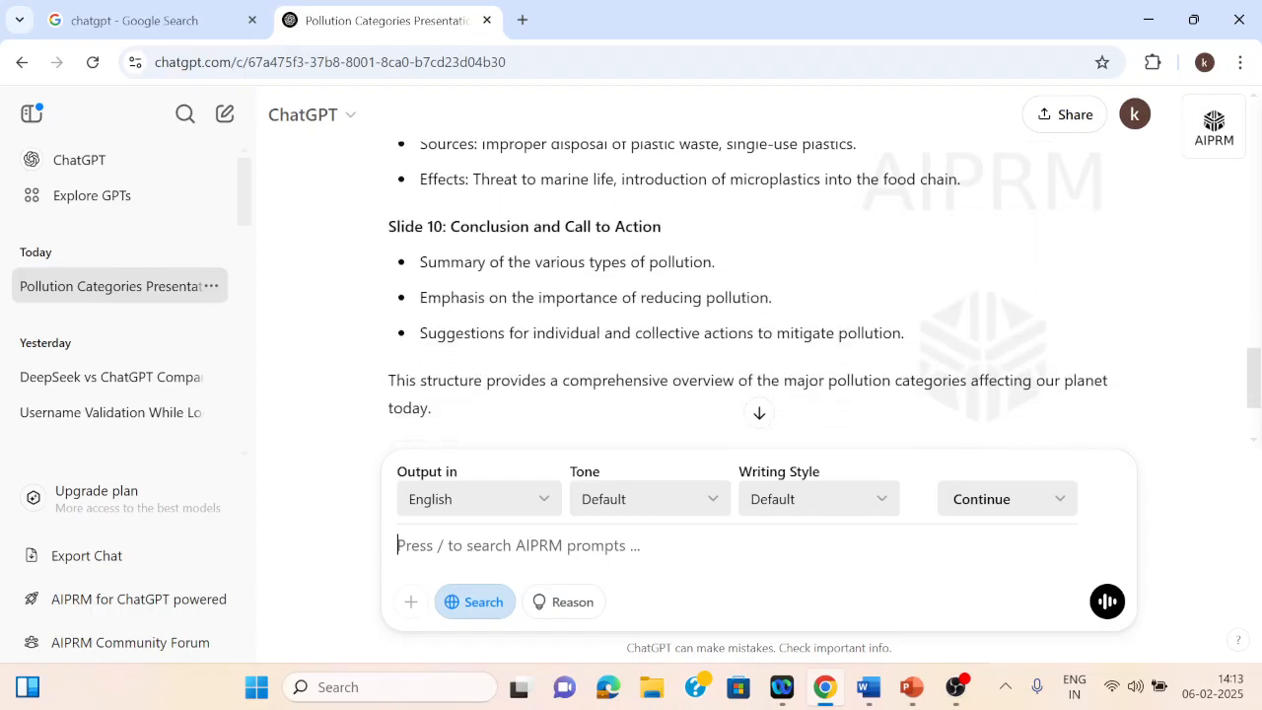
pyautogui.scroll(5, 756, 296)
pyautogui.scroll(3, 755, 296)
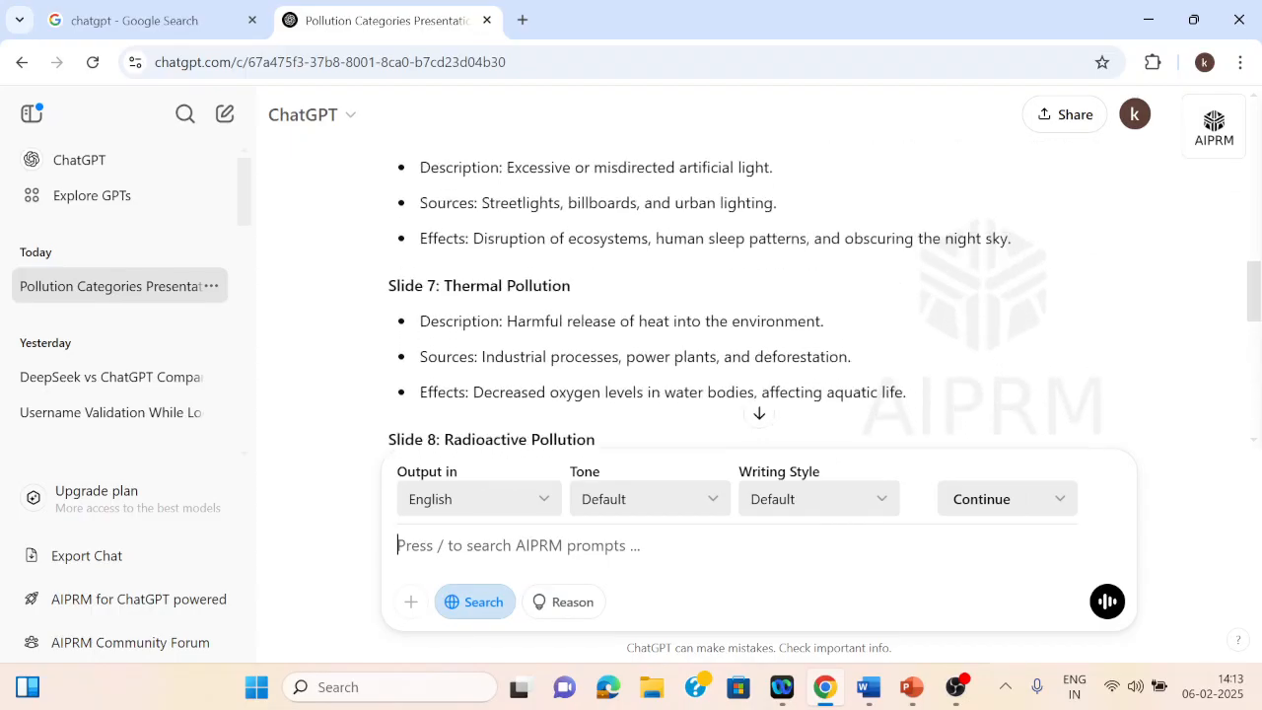
pyautogui.scroll(-1, 755, 296)
pyautogui.scroll(1, 755, 296)
pyautogui.scroll(-1, 755, 296)
pyautogui.scroll(1, 756, 296)
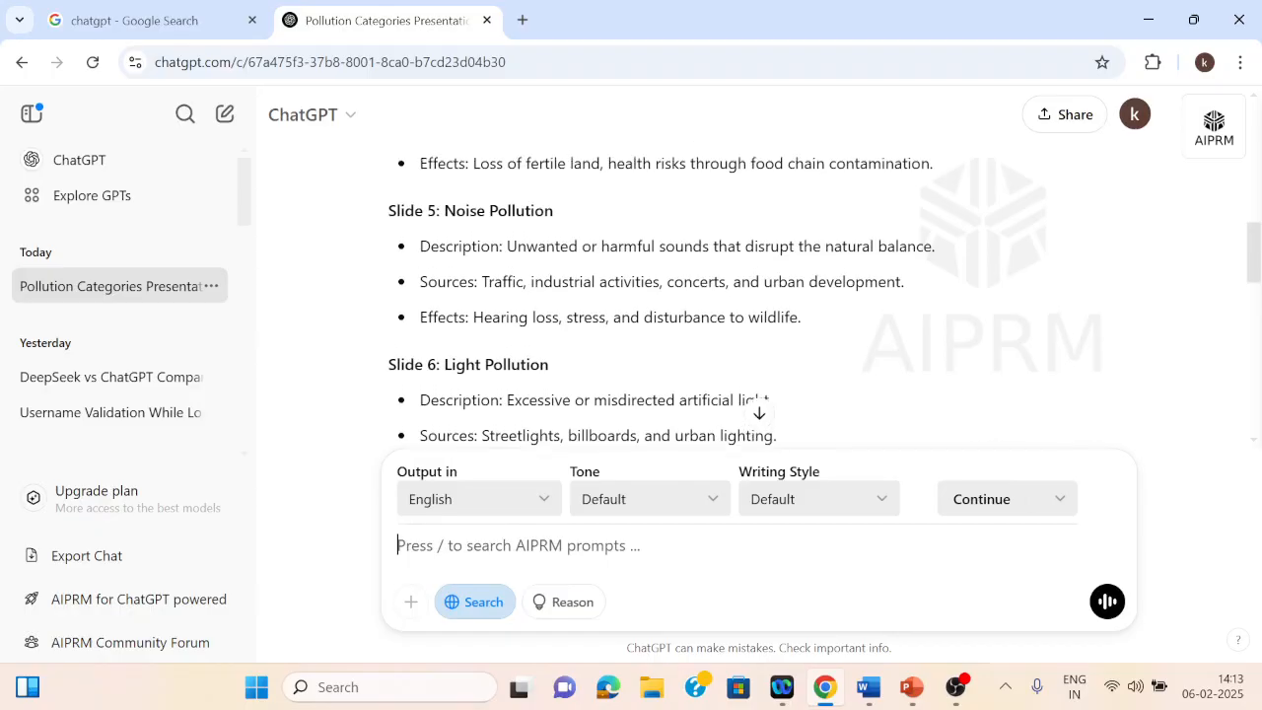
pyautogui.scroll(-5, 755, 296)
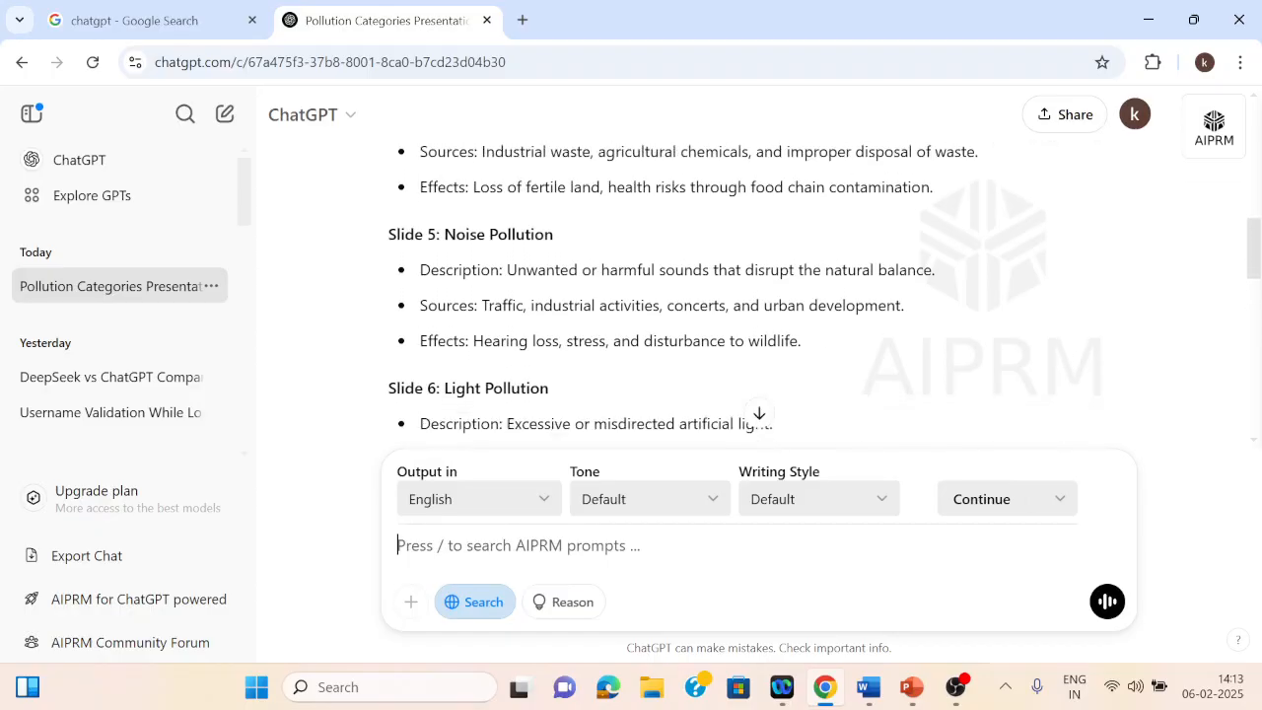
pyautogui.scroll(1, 755, 296)
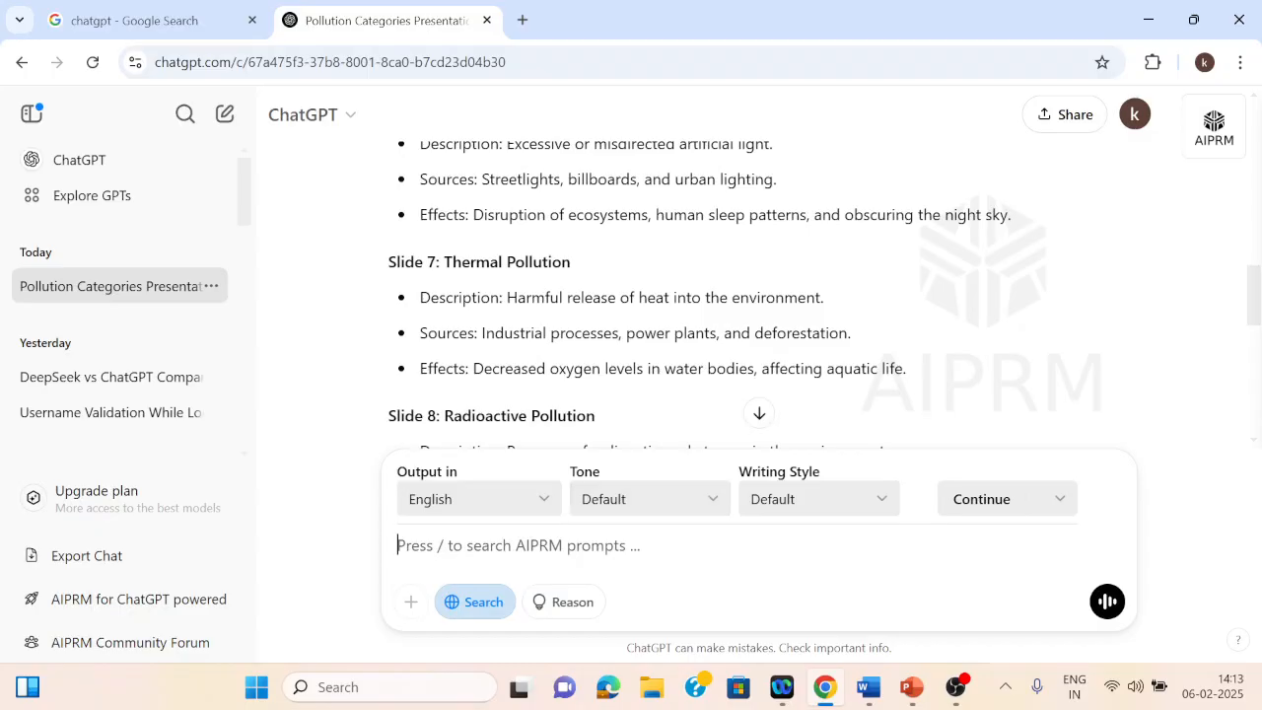
# Step: Send a follow-up asking to elaborate on slide 7
pyautogui.write('elabo')
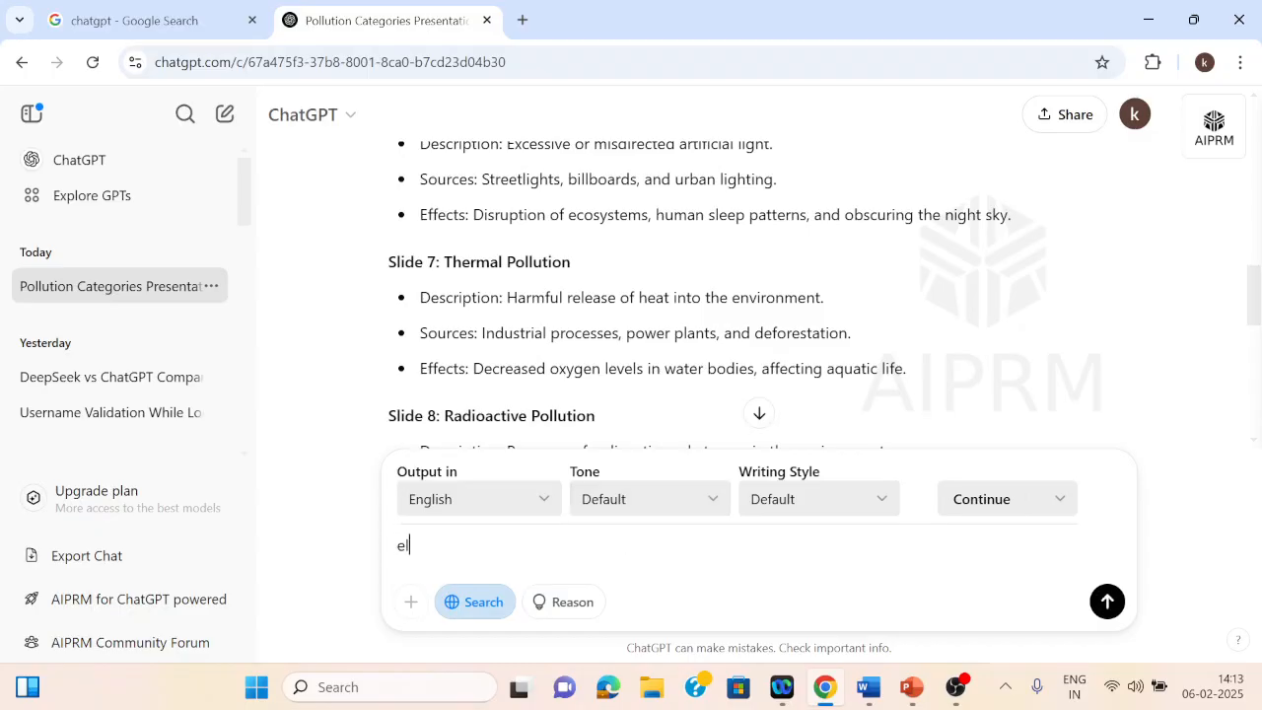
pyautogui.write('rate on slide 7')
pyautogui.press('Return')
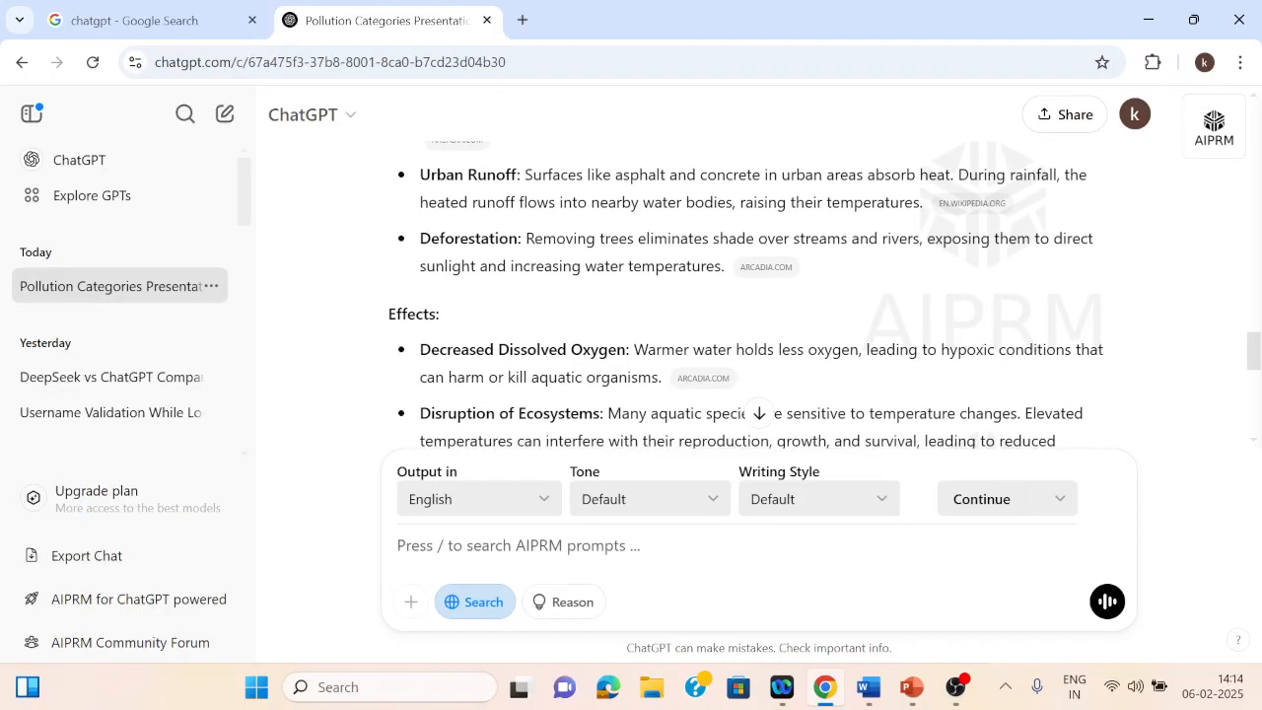
# Step: Read through the elaborated slide 7 on thermal pollution's causes, effects and mitigation strategies
pyautogui.scroll(-3, 749, 296)
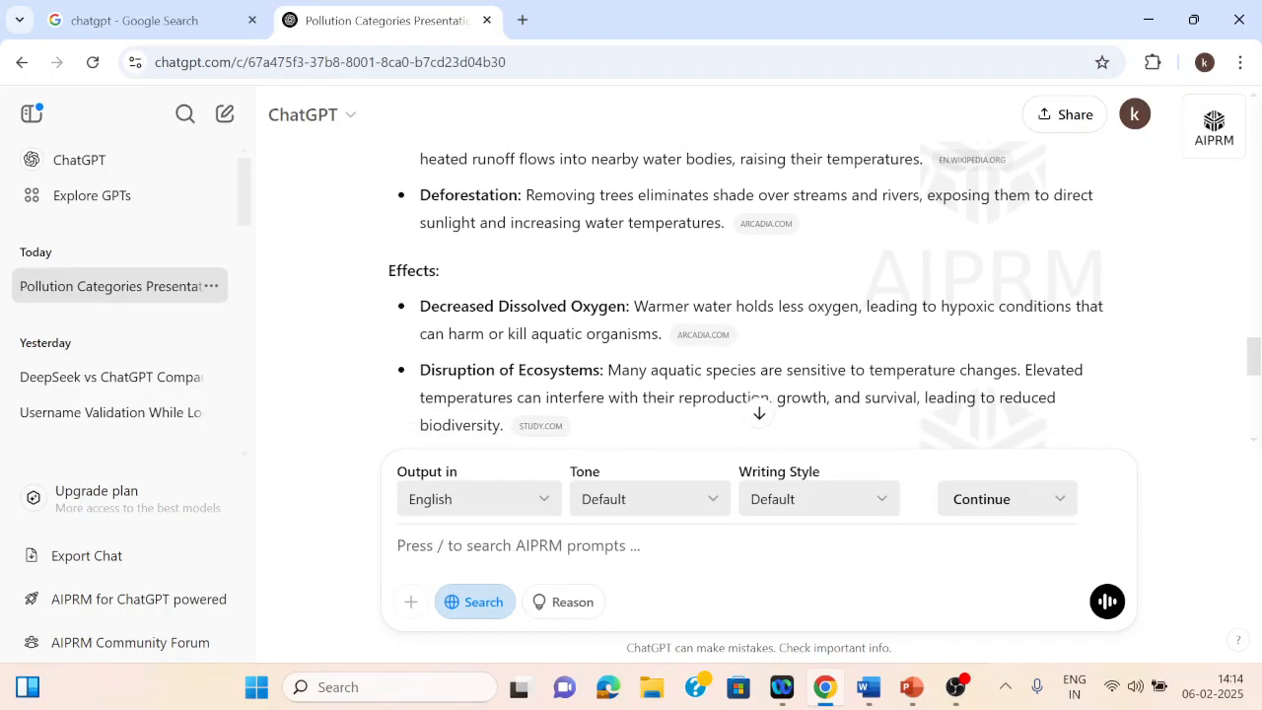
pyautogui.scroll(-4, 750, 296)
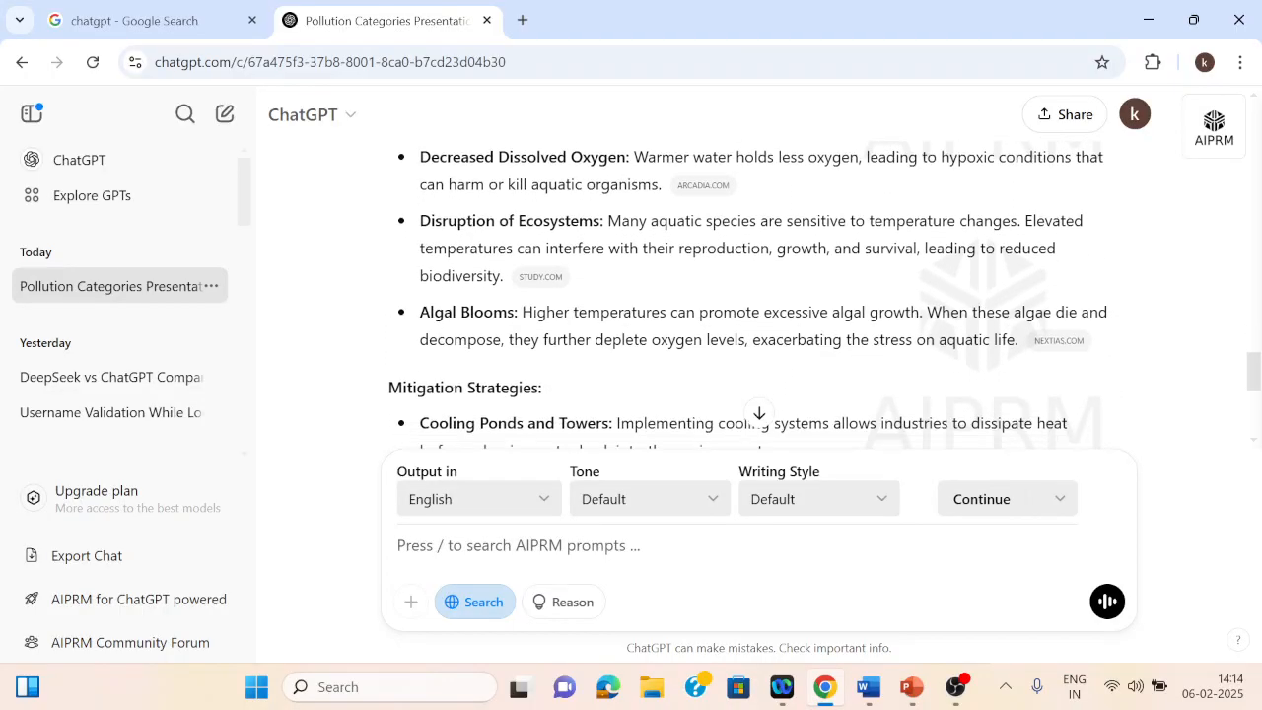
pyautogui.scroll(-4, 750, 296)
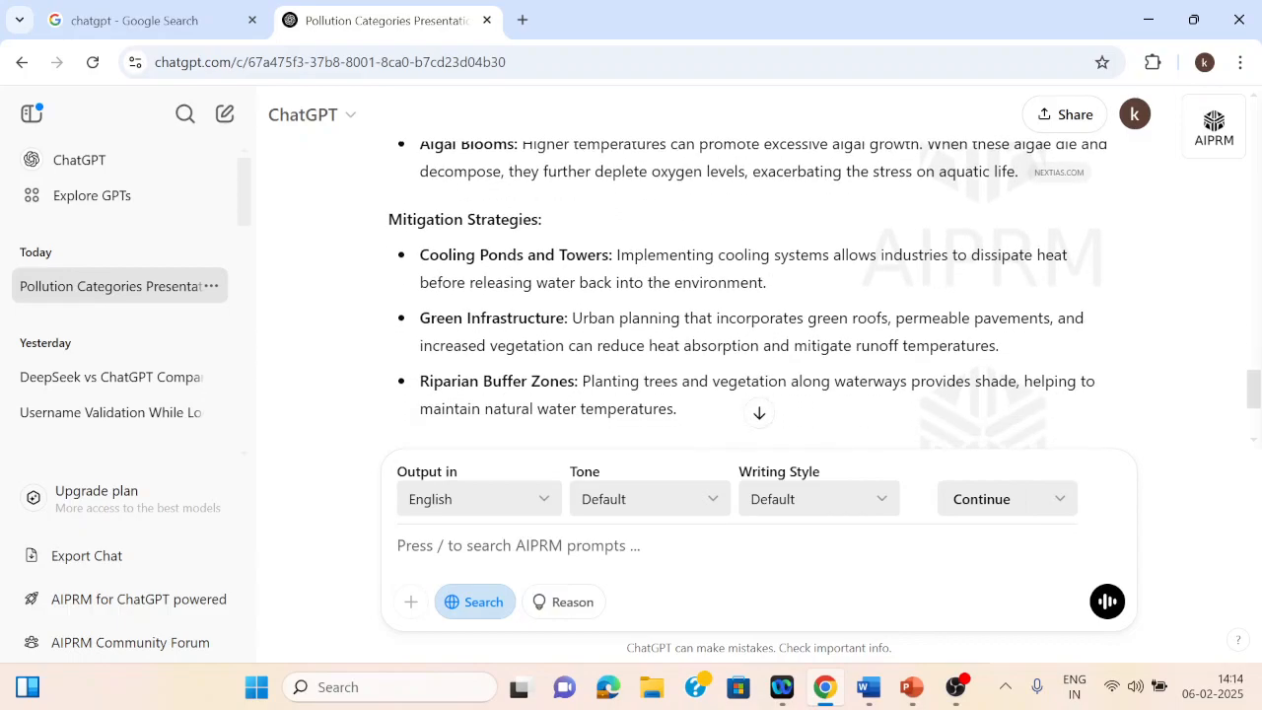
pyautogui.scroll(10, 749, 296)
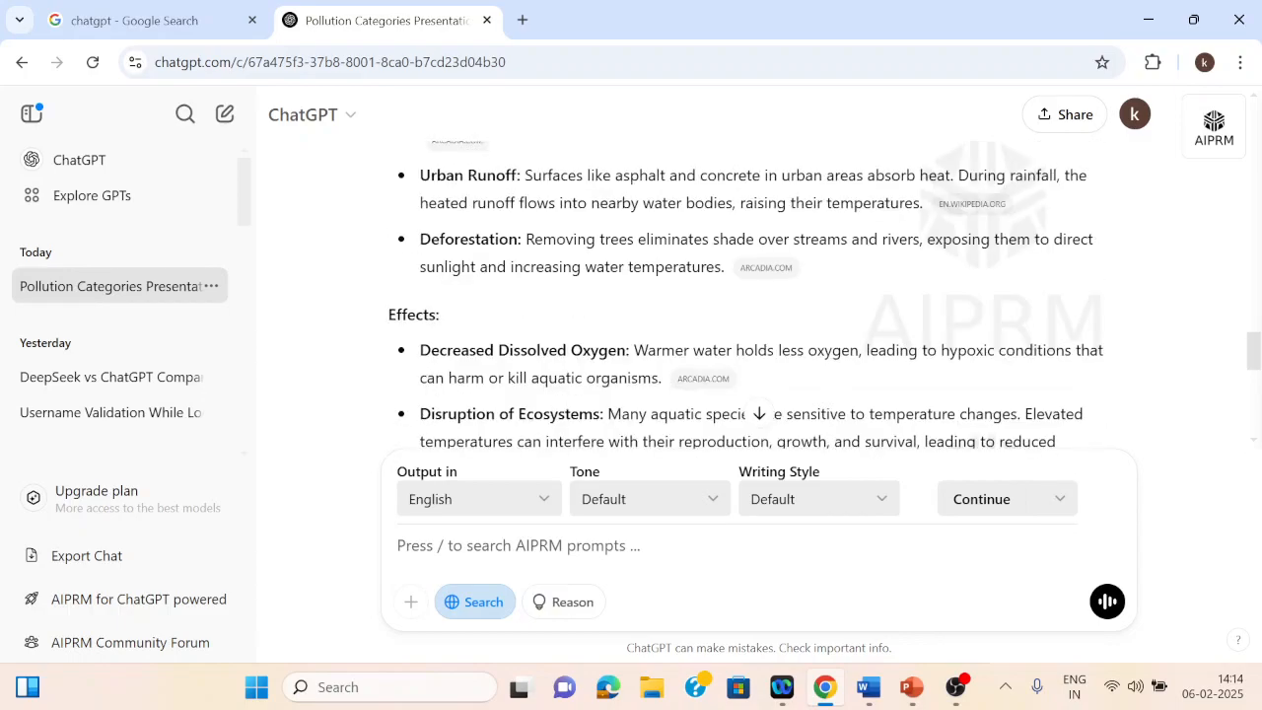
pyautogui.scroll(15, 750, 296)
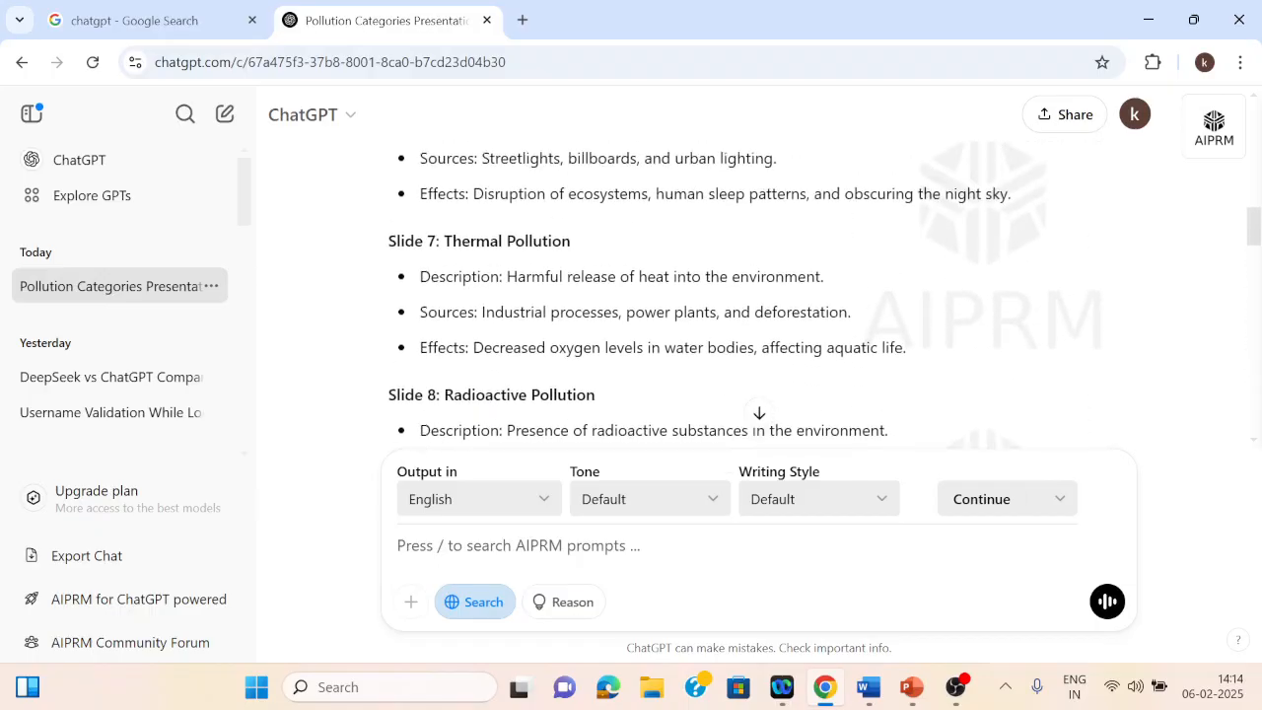
# Step: Scroll back through the original slide outline to review the remaining slides
pyautogui.scroll(1, 750, 296)
pyautogui.scroll(-3, 749, 296)
pyautogui.scroll(-3, 750, 295)
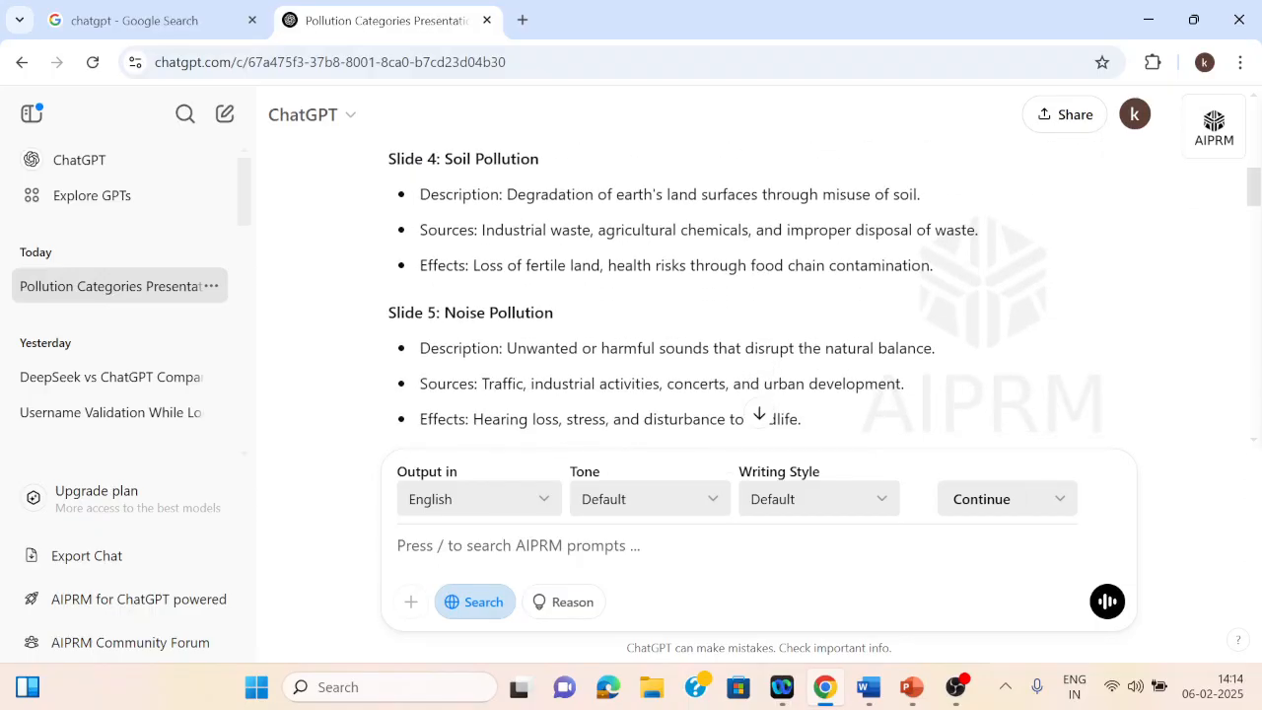
pyautogui.scroll(-3, 749, 296)
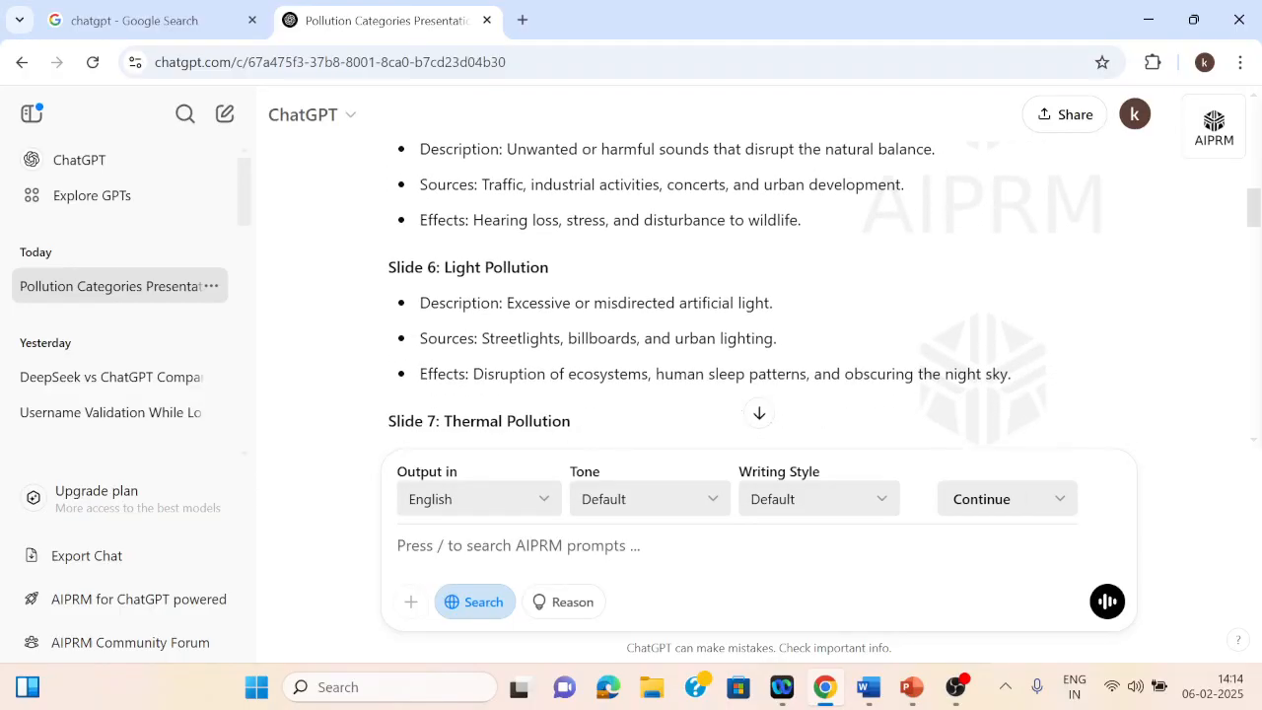
pyautogui.scroll(-3, 749, 296)
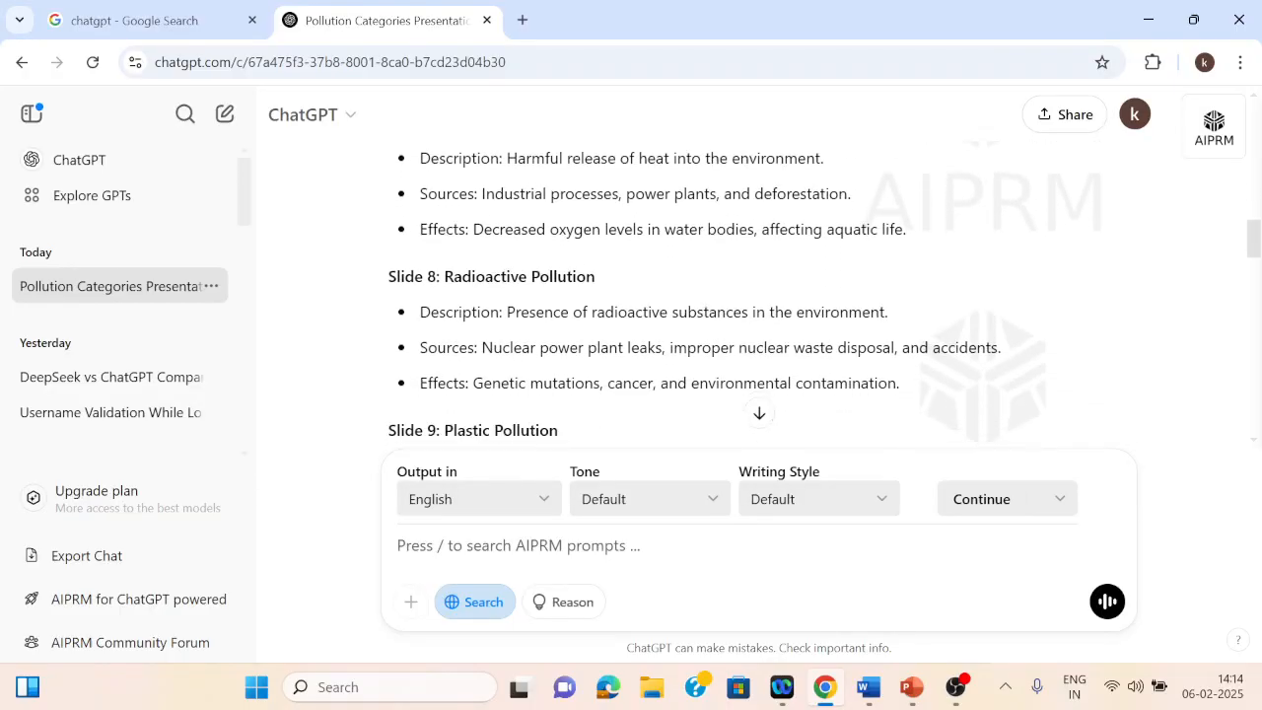
pyautogui.scroll(-1, 750, 296)
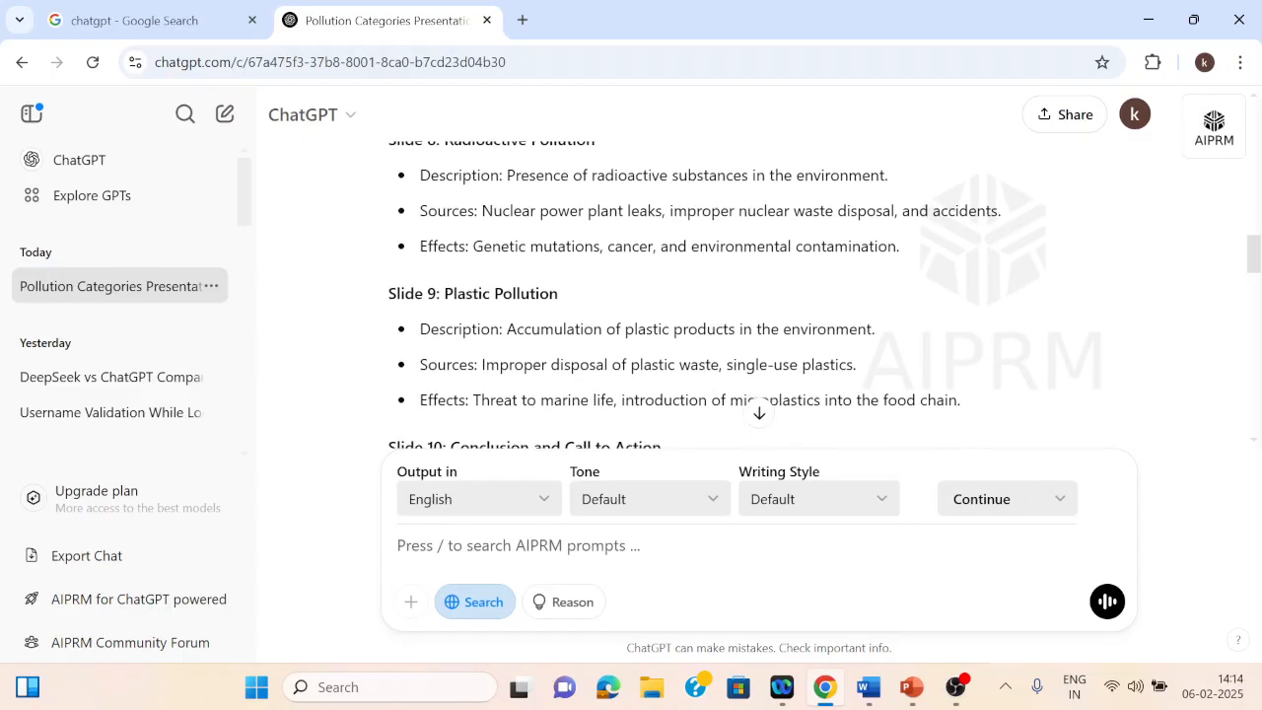
pyautogui.scroll(-1, 749, 295)
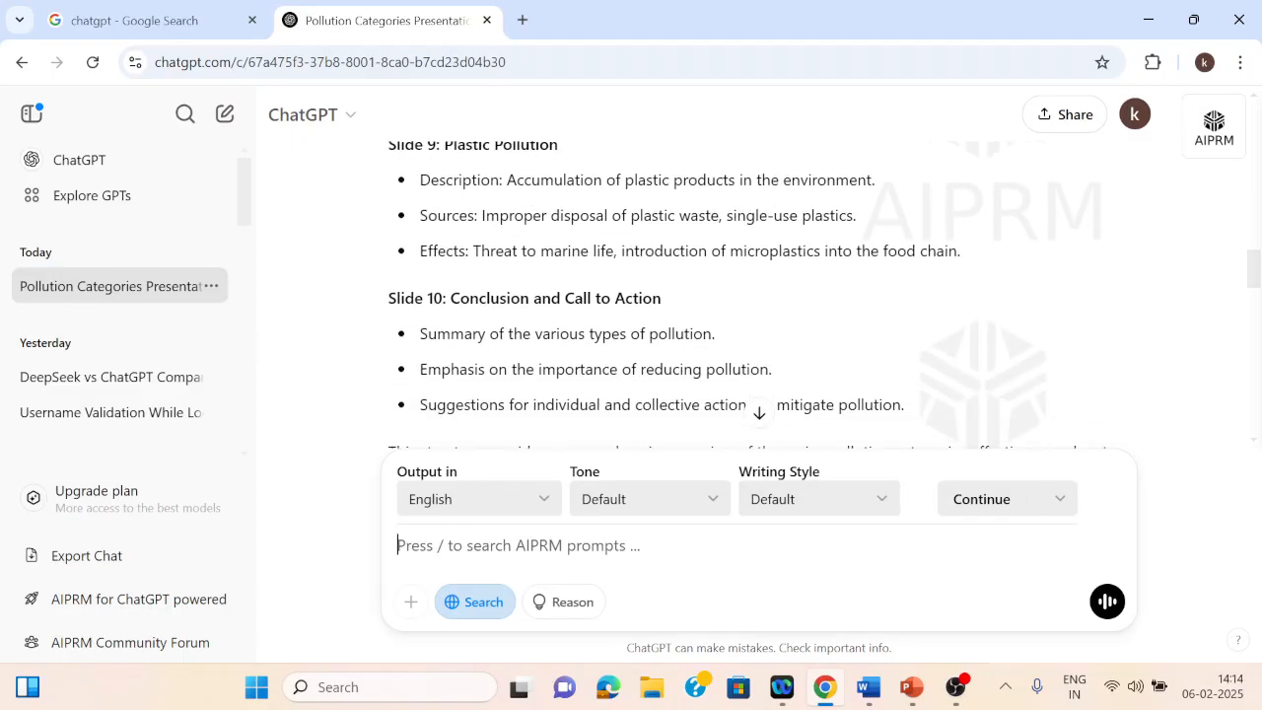
# Step: Ask ChatGPT to explain the conclusion slide 10 with an example
pyautogui.write('e')
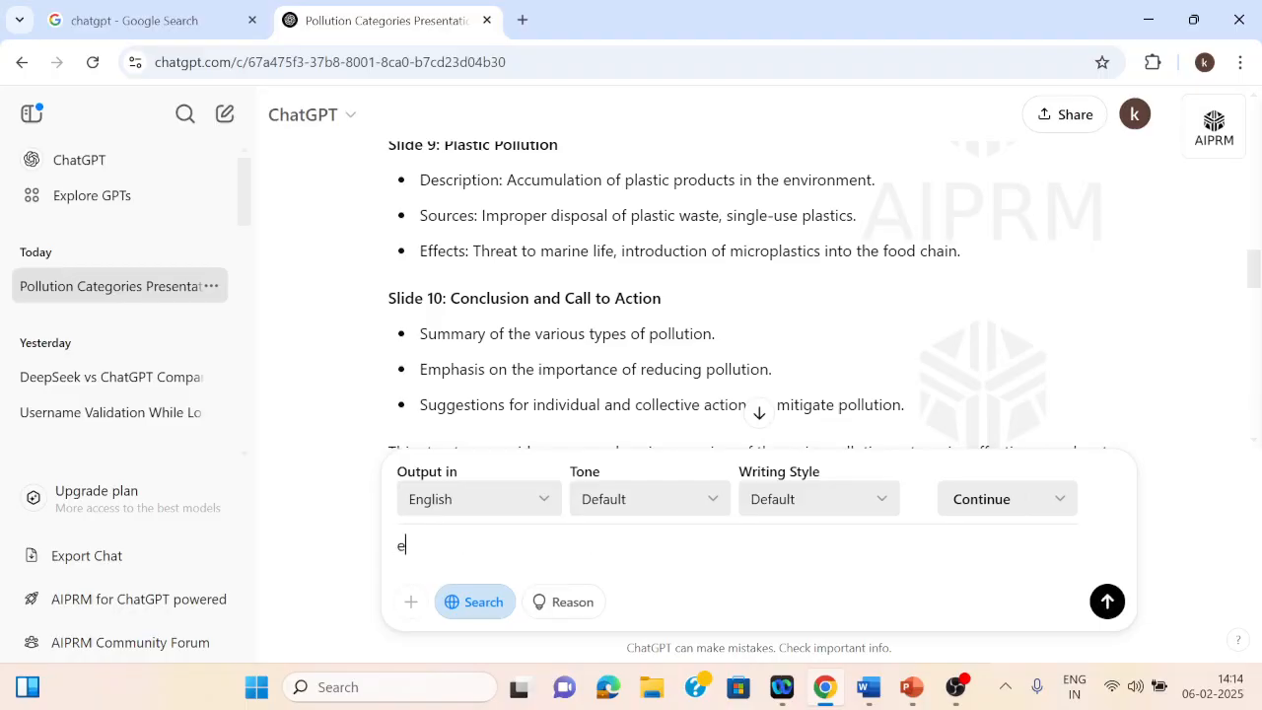
pyautogui.write('xplain with example')
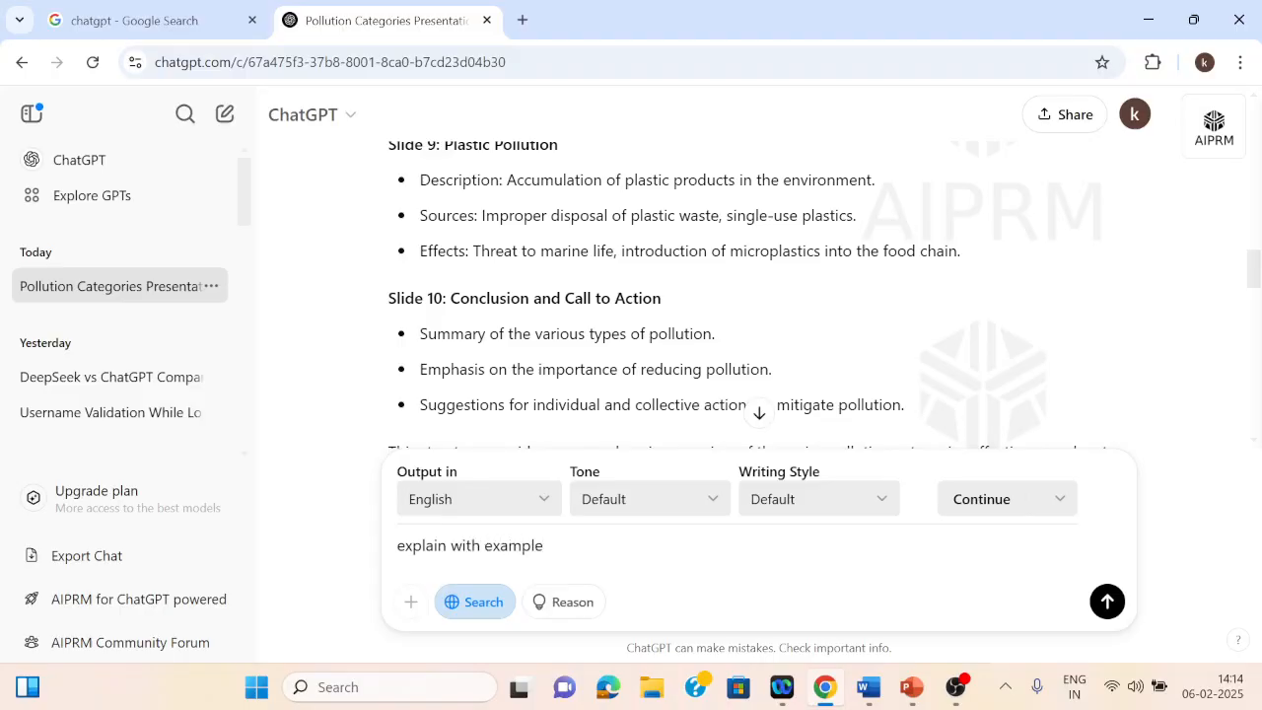
pyautogui.write(' in conclusion slide 10')
pyautogui.press('Return')
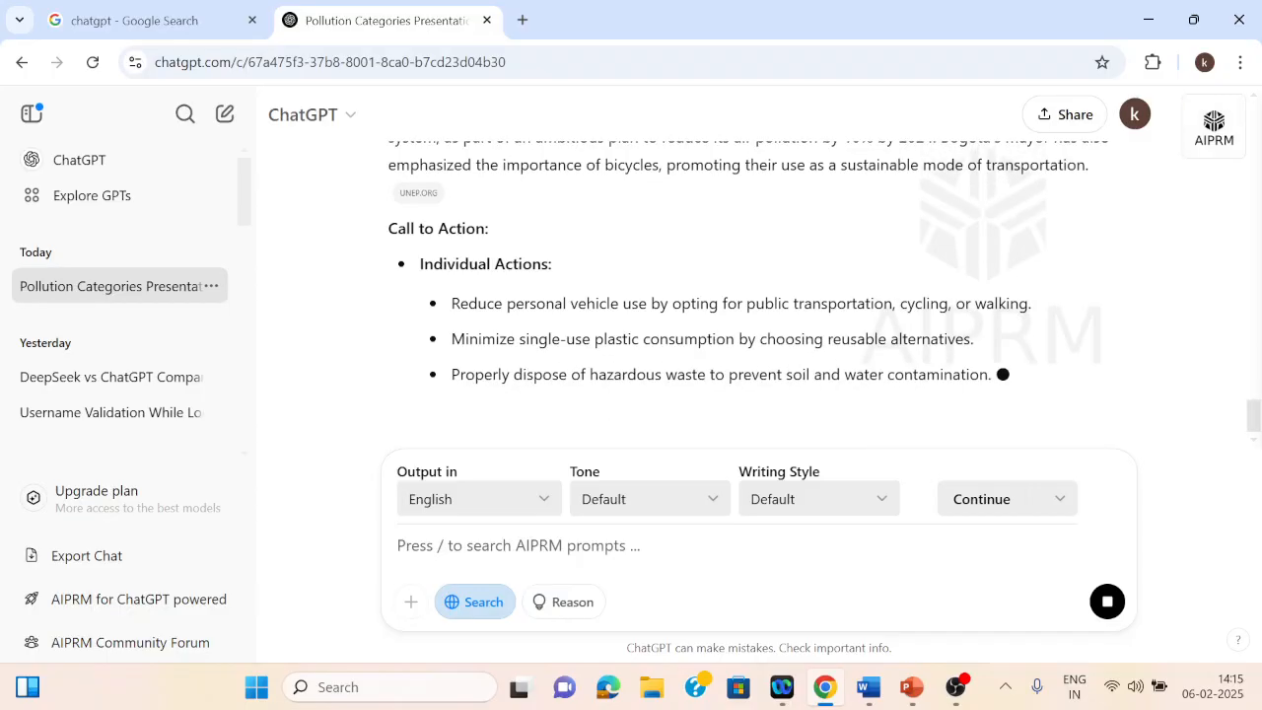
# Step: Scroll through the response to read the conclusion example and call-to-action points
pyautogui.scroll(3, 749, 296)
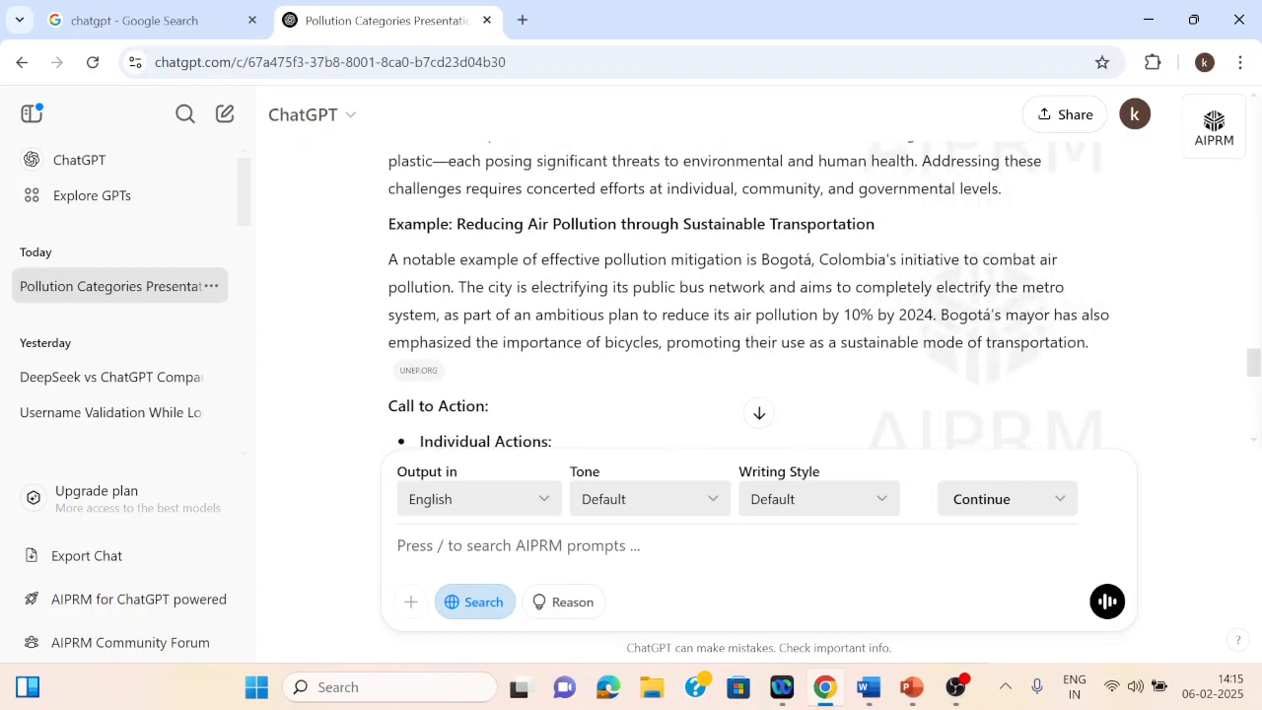
pyautogui.scroll(-5, 749, 296)
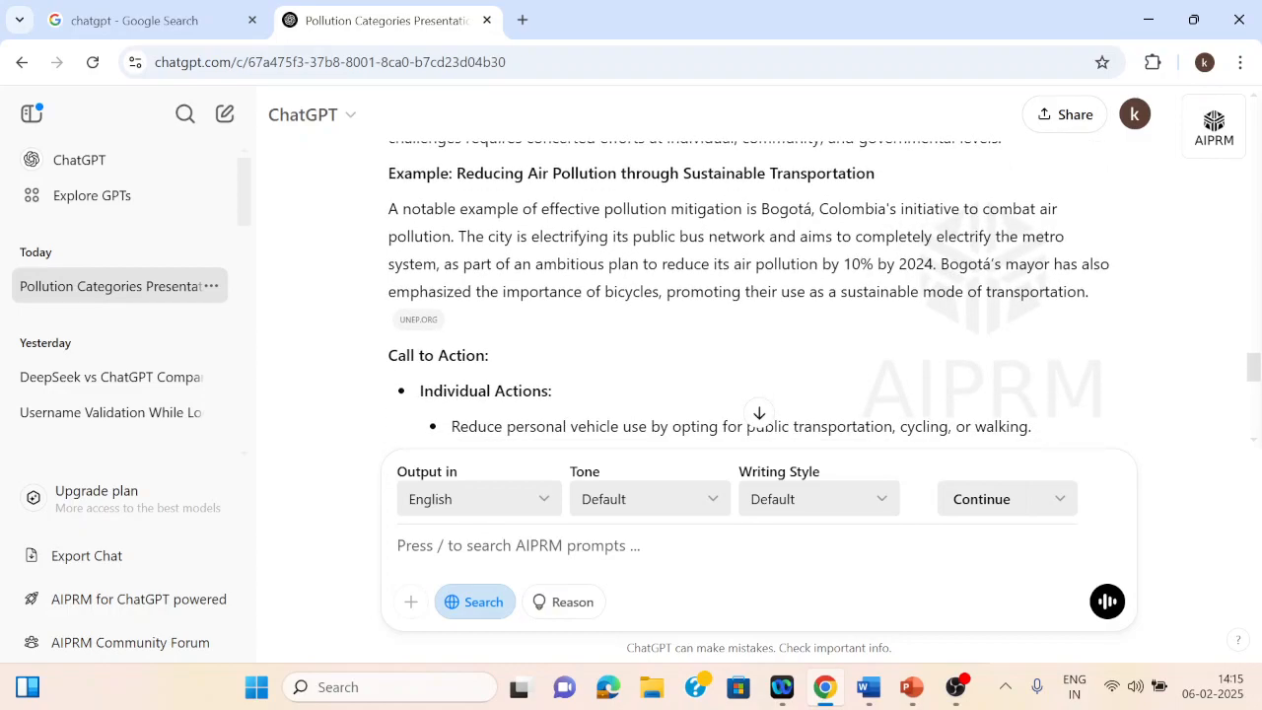
pyautogui.scroll(-3, 749, 296)
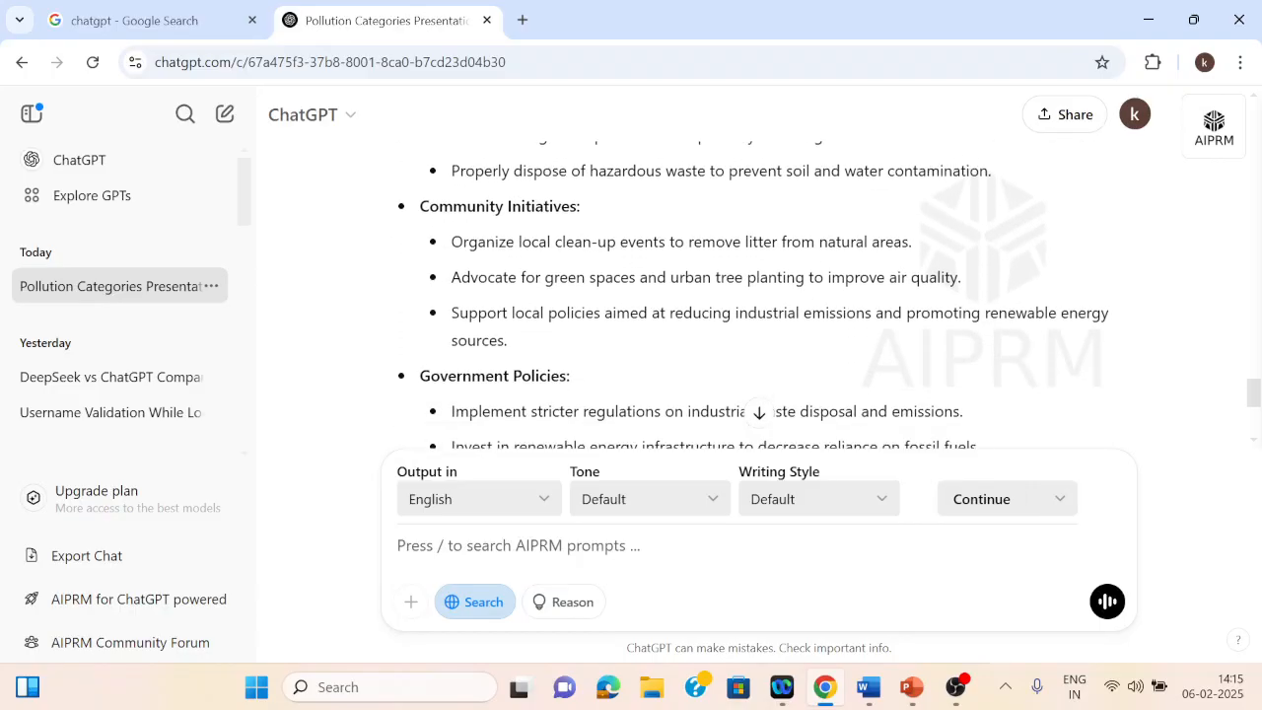
pyautogui.scroll(8, 750, 296)
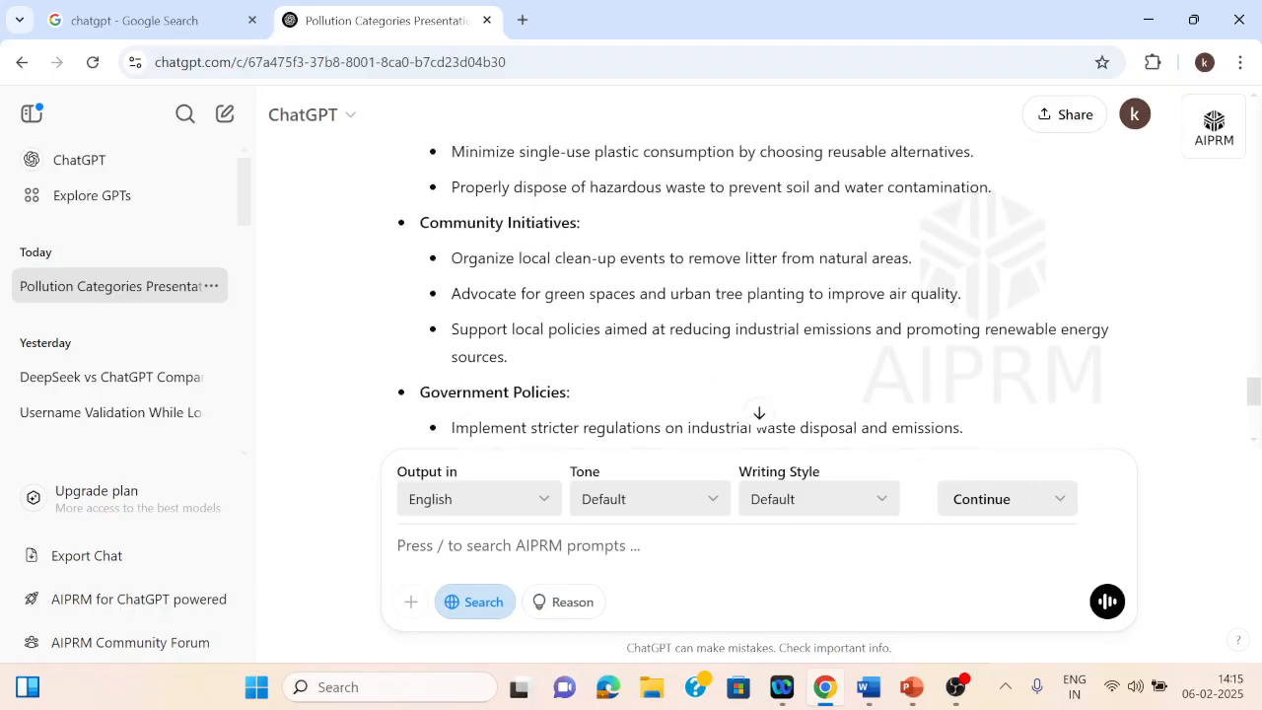
pyautogui.scroll(15, 750, 296)
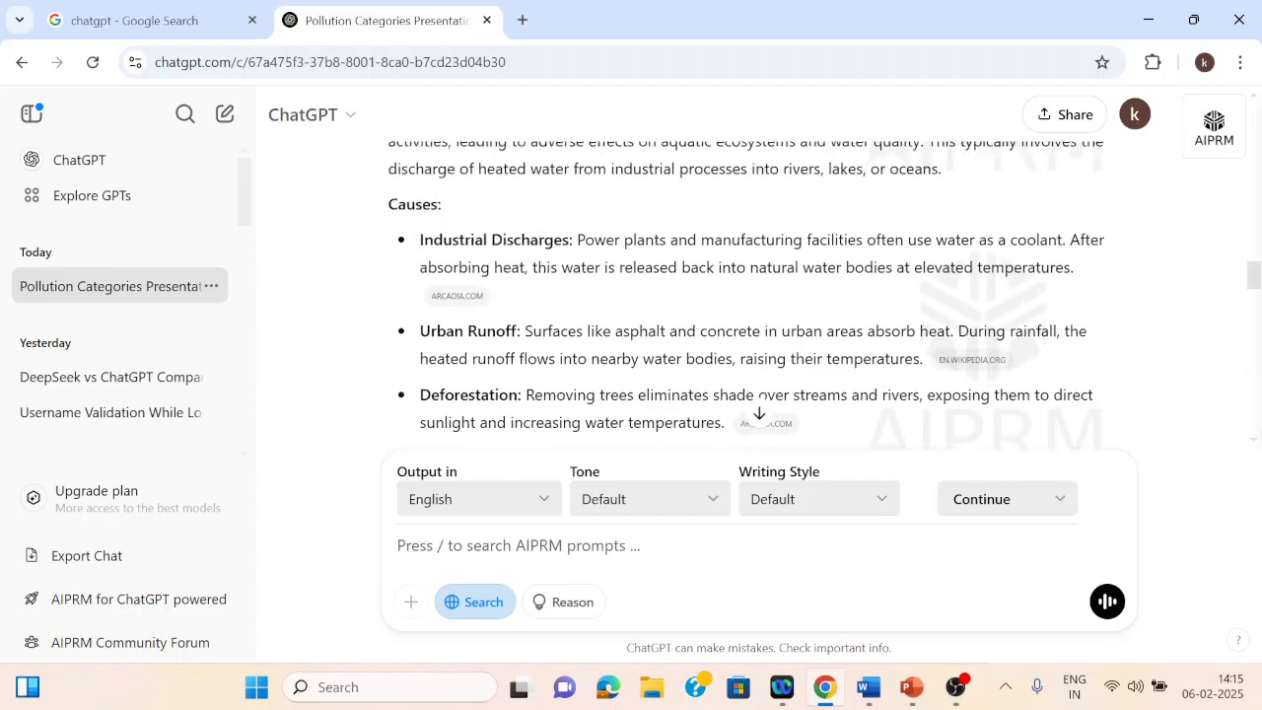
pyautogui.scroll(10, 750, 296)
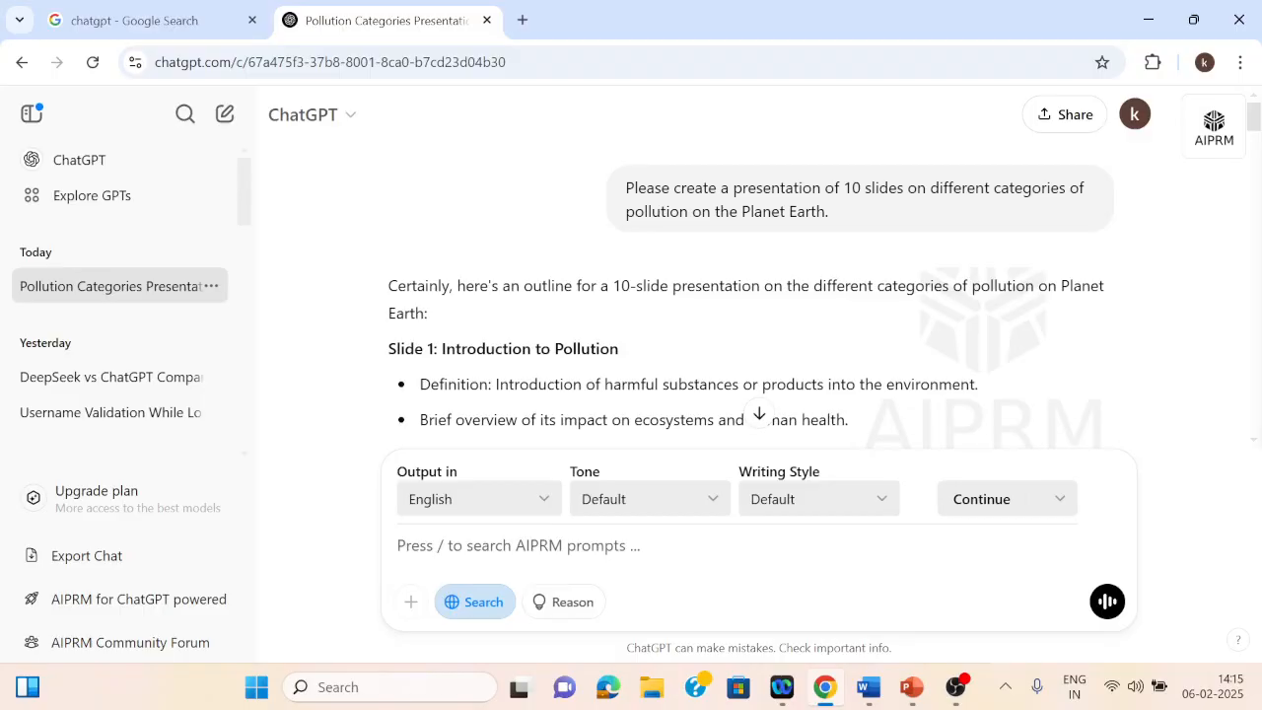
# Step: Copy the original 10-slide outline text and switch to Word to create a new blank document
pyautogui.moveTo(388, 348); pyautogui.dragTo(434, 472)
pyautogui.moveTo(432, 246); pyautogui.dragTo(904, 170)
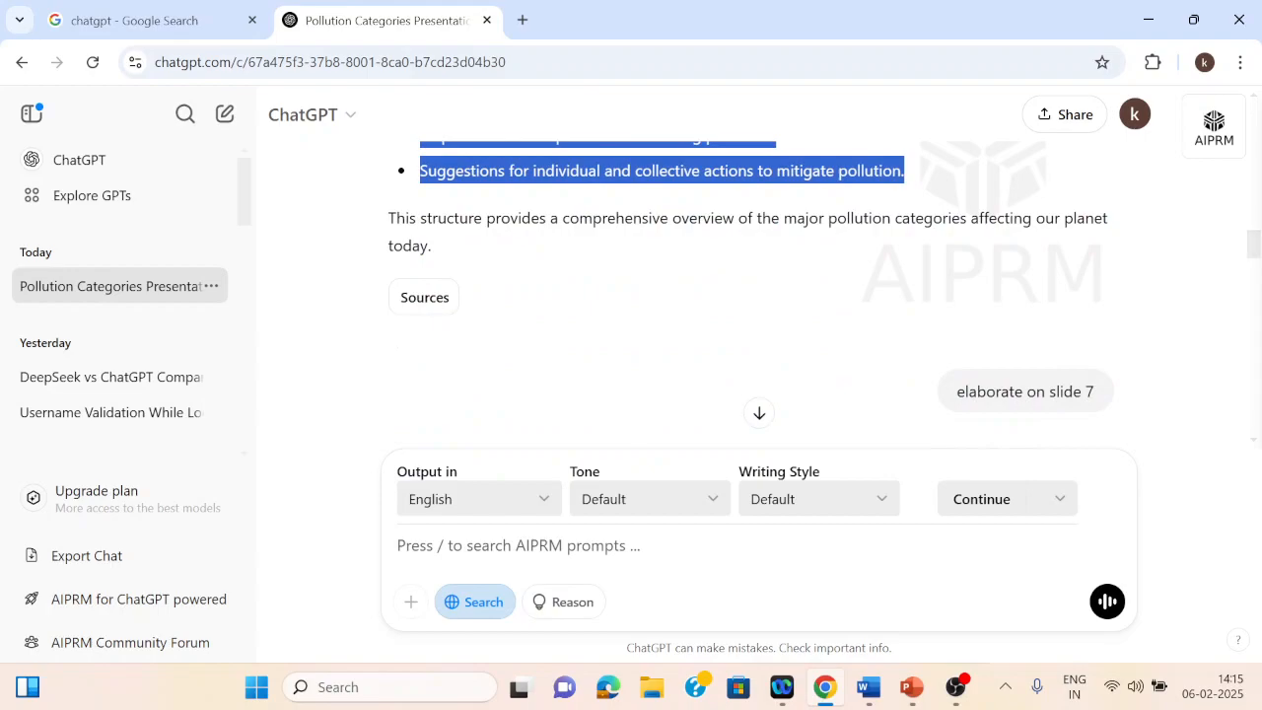
pyautogui.click(868, 688)
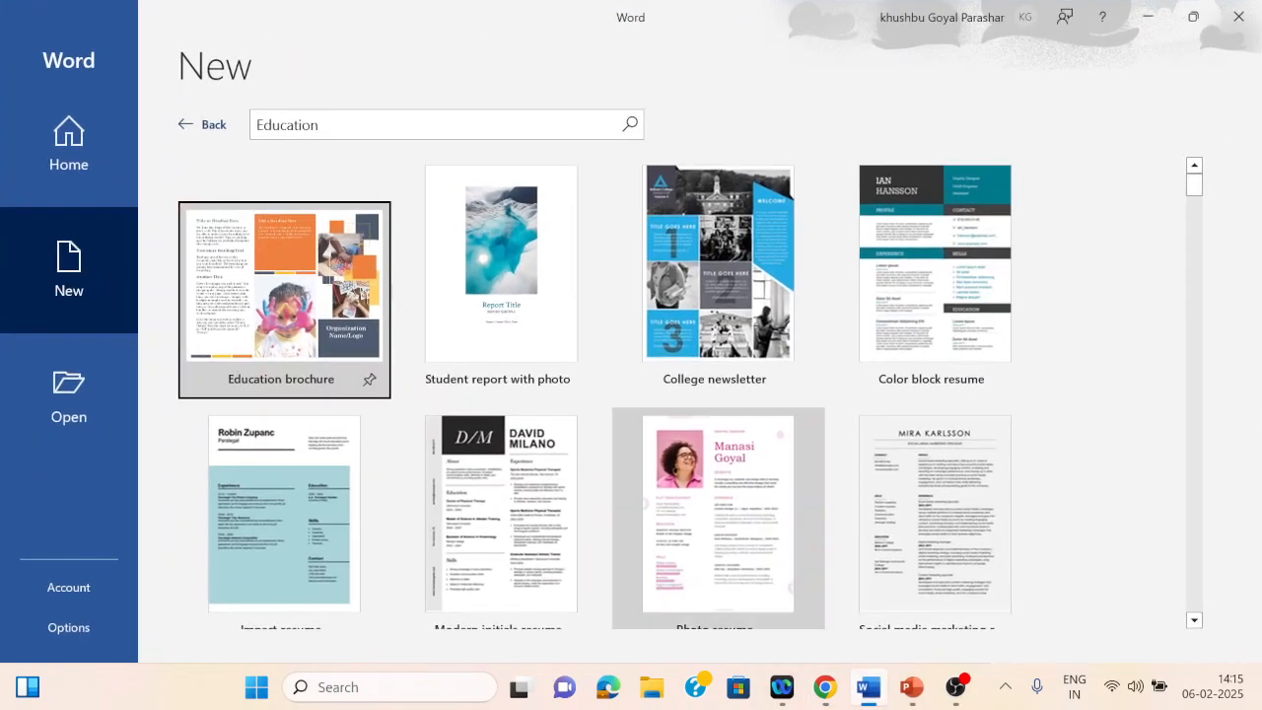
pyautogui.click(202, 124)
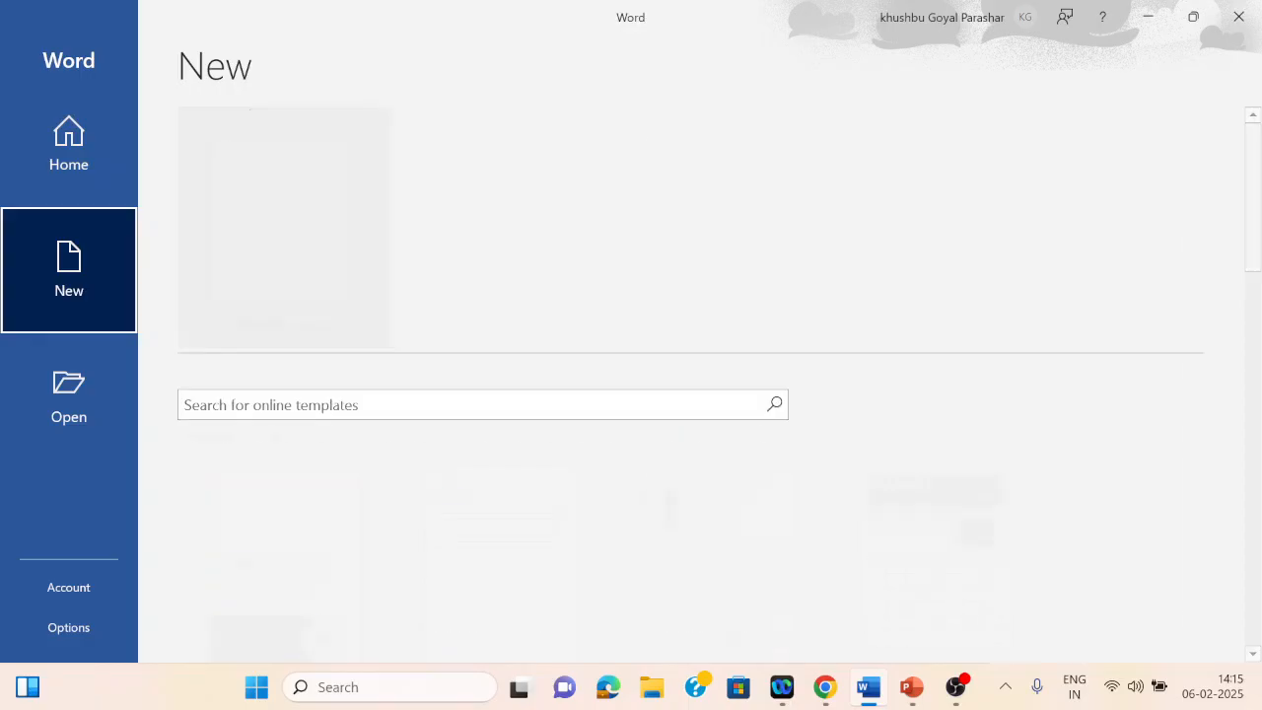
pyautogui.click(286, 209)
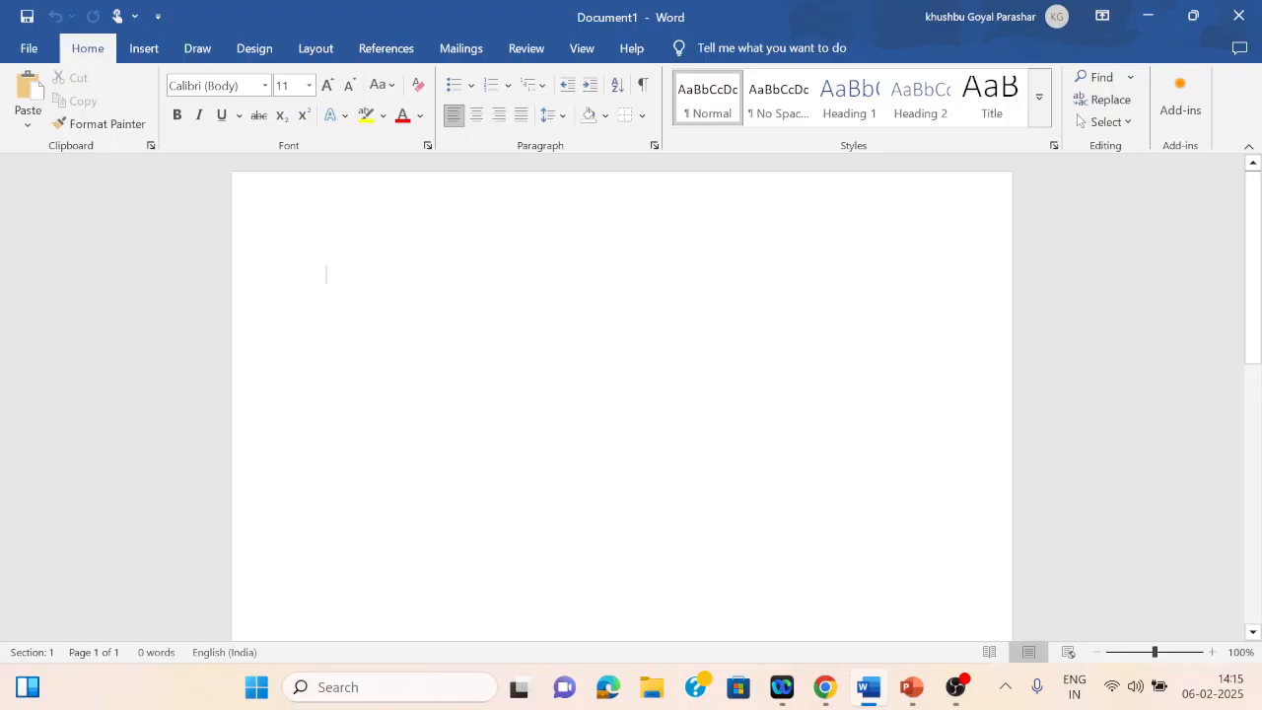
# Step: Paste the copied outline into the document using merge formatting
pyautogui.hotkey('ctrl', 'v')
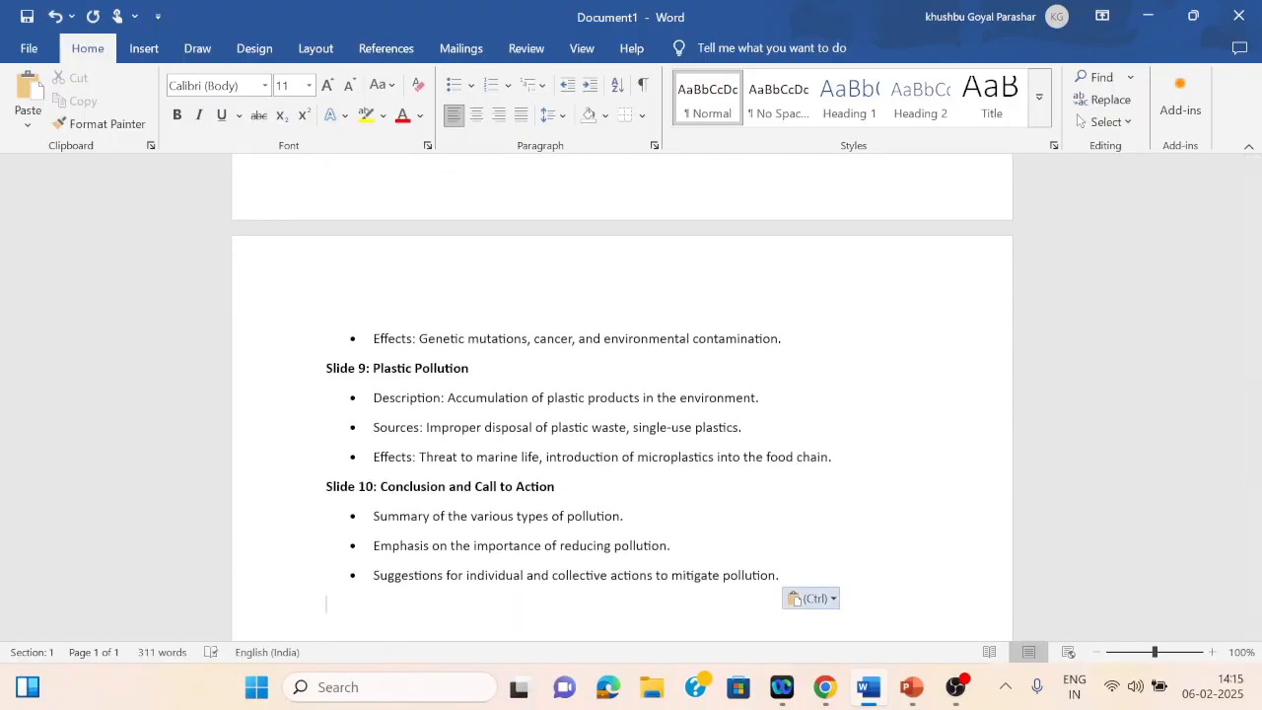
pyautogui.press('ctrl')
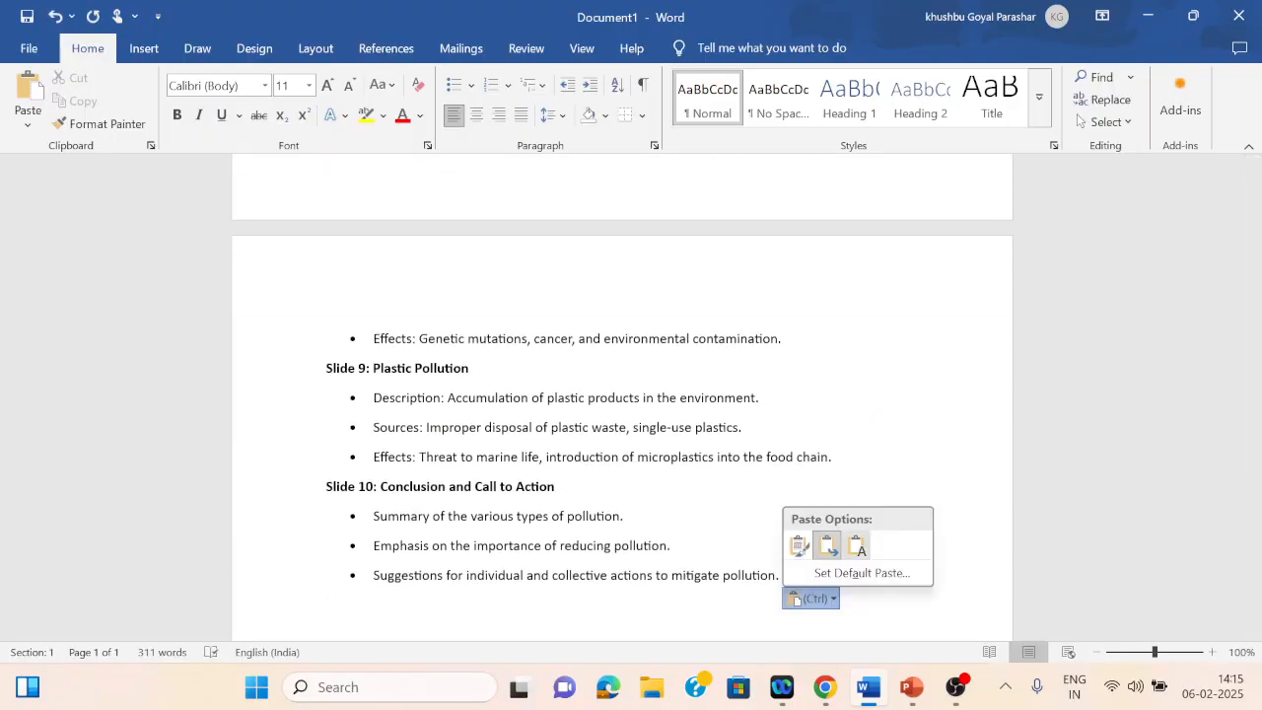
pyautogui.click(828, 546)
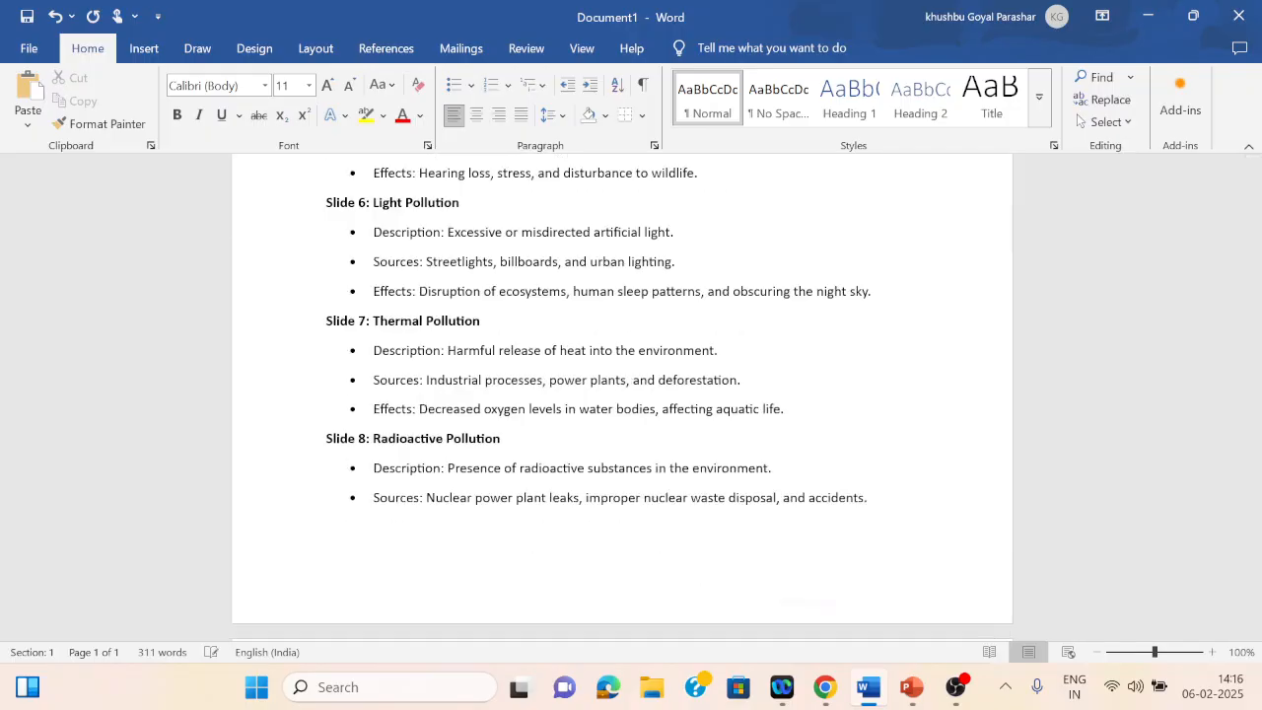
pyautogui.click(572, 547)
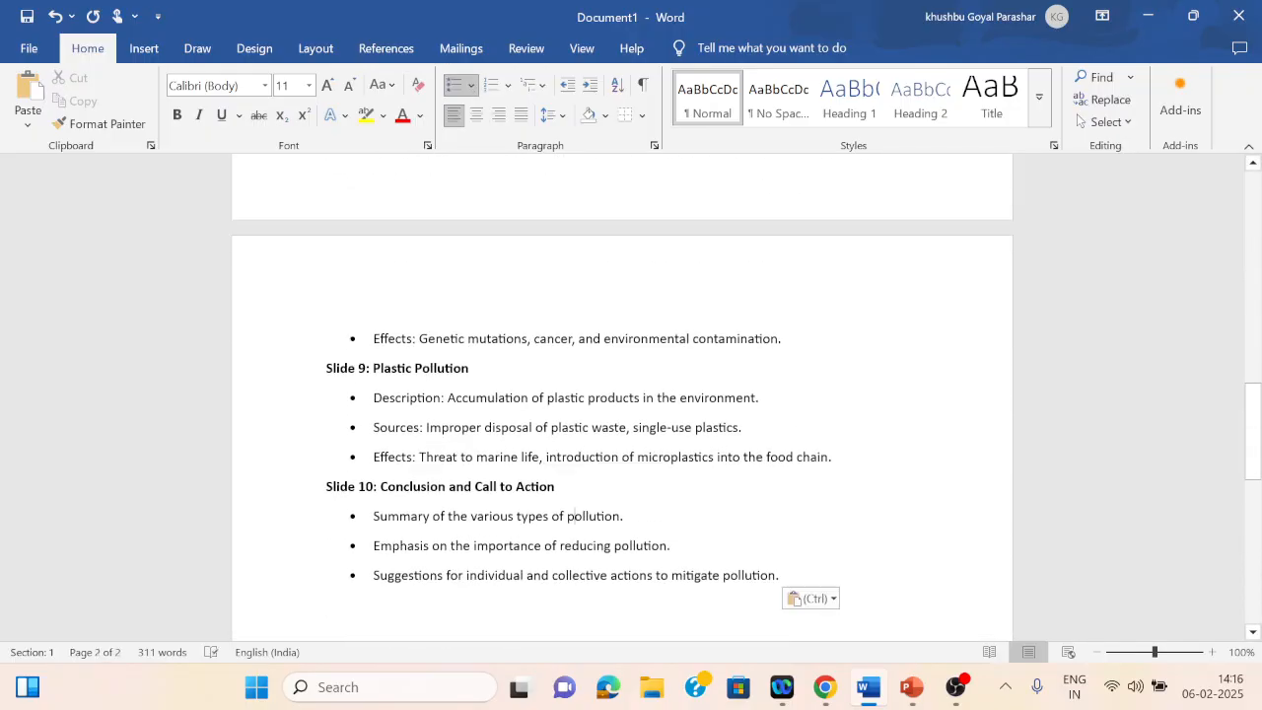
# Step: Remove the "Slide 1:" and "Slide 2:" prefixes from the first two headings
pyautogui.press('Up')
pyautogui.press('Up')
pyautogui.press('Up')
pyautogui.press('Up')
pyautogui.press('Up')
pyautogui.press('Up')
pyautogui.press('Up')
pyautogui.press('Up')
pyautogui.press('Up')
pyautogui.press('Up')
pyautogui.press('Up')
pyautogui.press('Up')
pyautogui.press('Up')
pyautogui.press('Up')
pyautogui.press('Up')
pyautogui.press('Up')
pyautogui.press('Up')
pyautogui.press('Up')
pyautogui.press('Up')
pyautogui.press('Up')
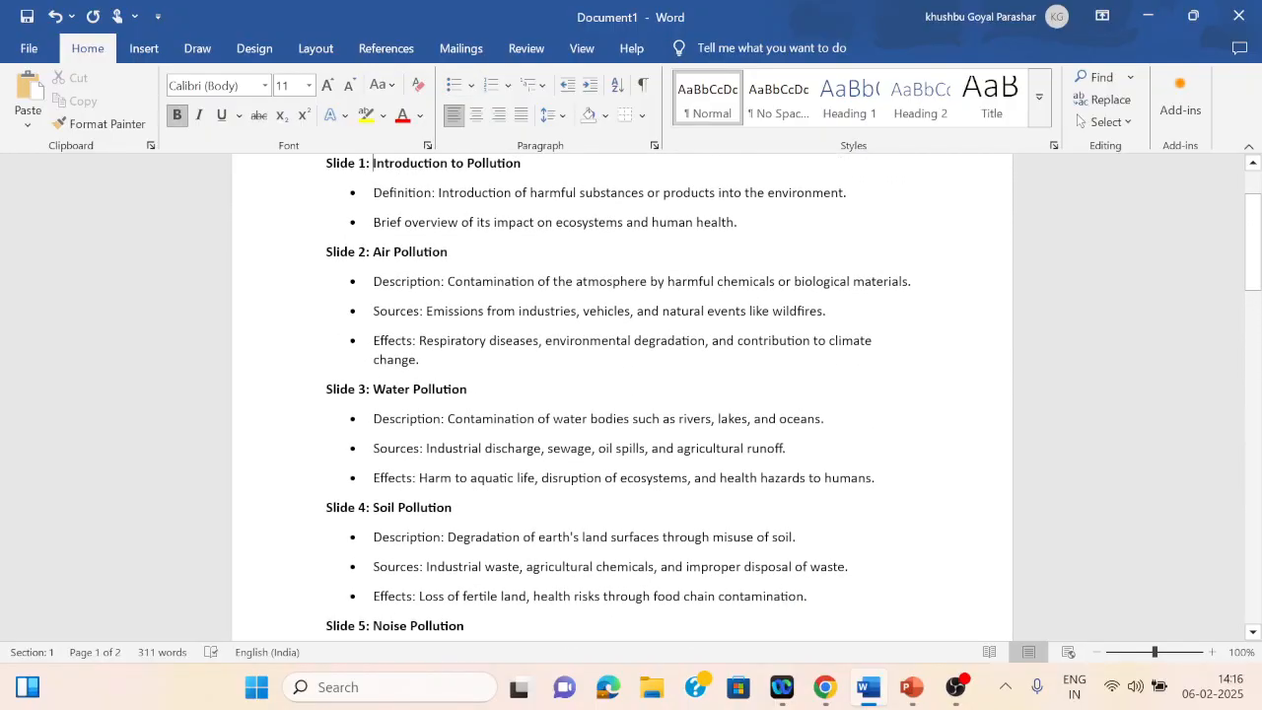
pyautogui.press('BackSpace')
pyautogui.press('BackSpace')
pyautogui.press('BackSpace')
pyautogui.press('BackSpace')
pyautogui.press('BackSpace')
pyautogui.press('BackSpace')
pyautogui.press('BackSpace')
pyautogui.press('BackSpace')
pyautogui.press('BackSpace')
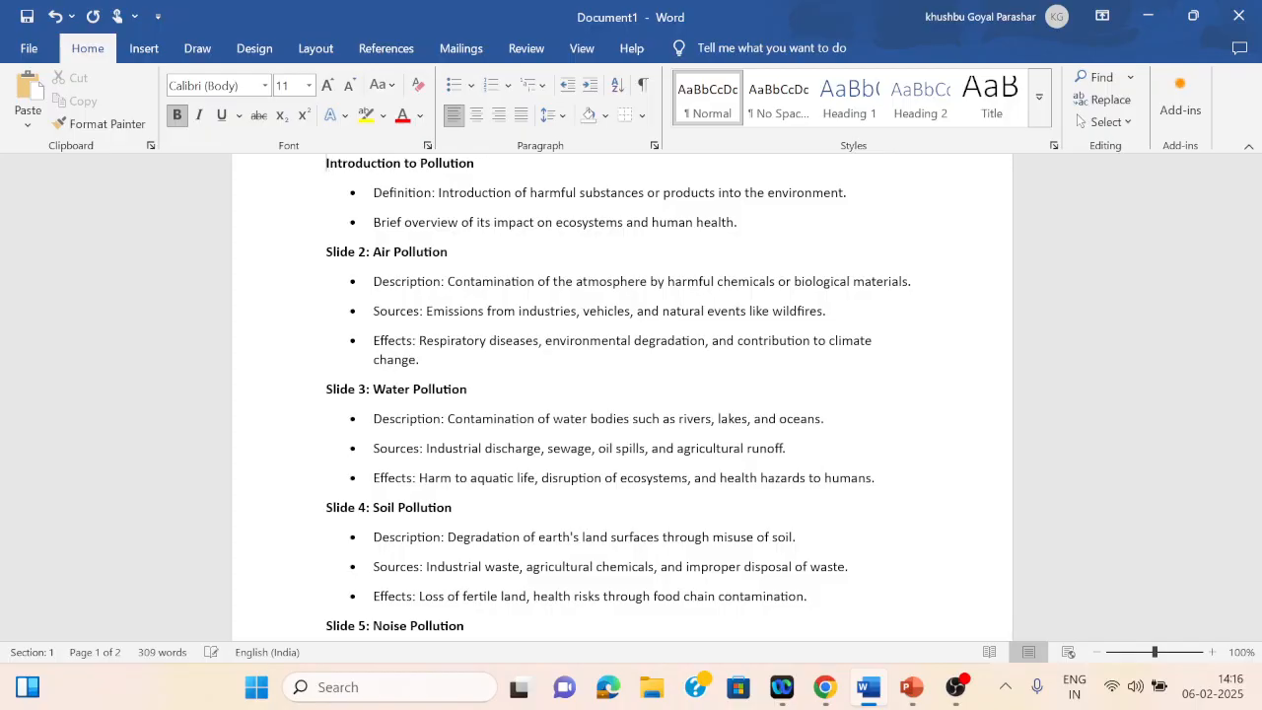
pyautogui.click(373, 253)
pyautogui.press('BackSpace')
pyautogui.press('BackSpace')
pyautogui.press('BackSpace')
pyautogui.press('BackSpace')
pyautogui.press('BackSpace')
pyautogui.press('BackSpace')
pyautogui.press('BackSpace')
pyautogui.press('BackSpace')
pyautogui.press('BackSpace')
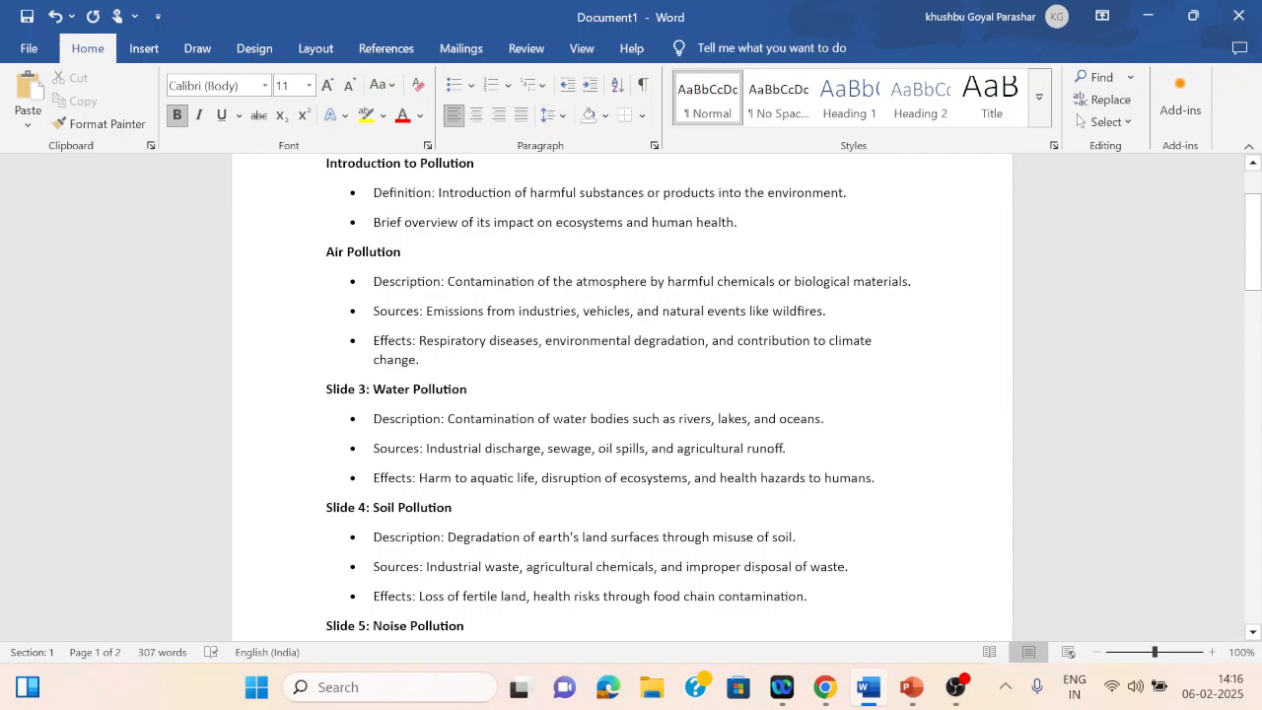
# Step: Remove the "Slide 3:" and "Slide 4:" prefixes, undoing an accidental bullet on the Soil Pollution heading
pyautogui.click(372, 389)
pyautogui.press('BackSpace')
pyautogui.press('BackSpace')
pyautogui.press('BackSpace')
pyautogui.press('BackSpace')
pyautogui.press('BackSpace')
pyautogui.press('BackSpace')
pyautogui.press('BackSpace')
pyautogui.press('BackSpace')
pyautogui.press('BackSpace')
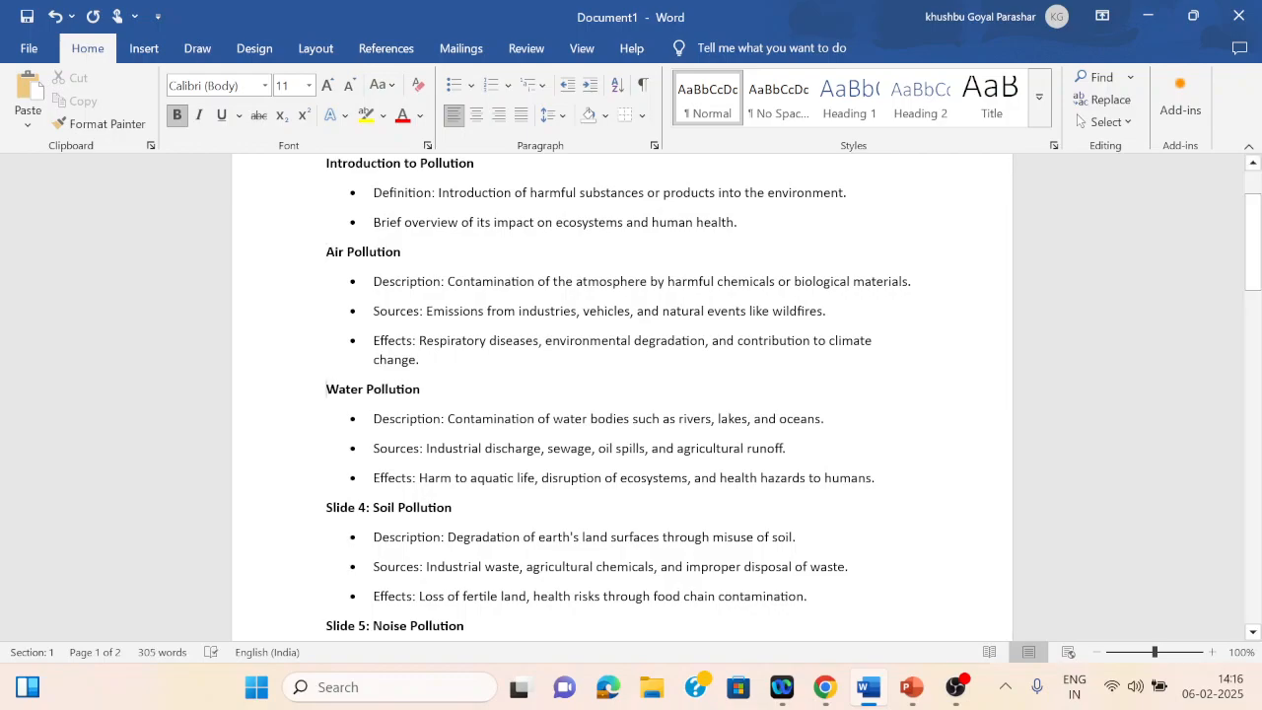
pyautogui.press('BackSpace')
pyautogui.press('BackSpace')
pyautogui.press('BackSpace')
pyautogui.press('BackSpace')
pyautogui.press('BackSpace')
pyautogui.press('BackSpace')
pyautogui.press('BackSpace')
pyautogui.press('BackSpace')
pyautogui.press('BackSpace')
pyautogui.press('BackSpace')
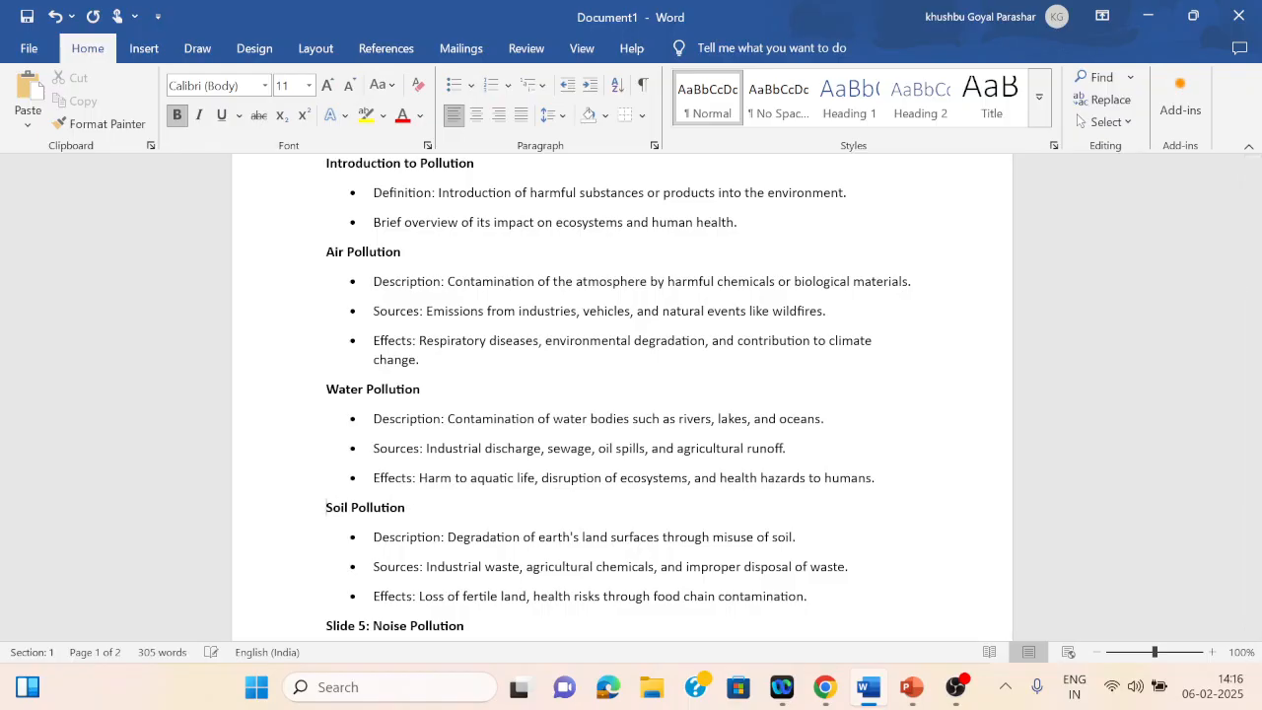
pyautogui.press('Return')
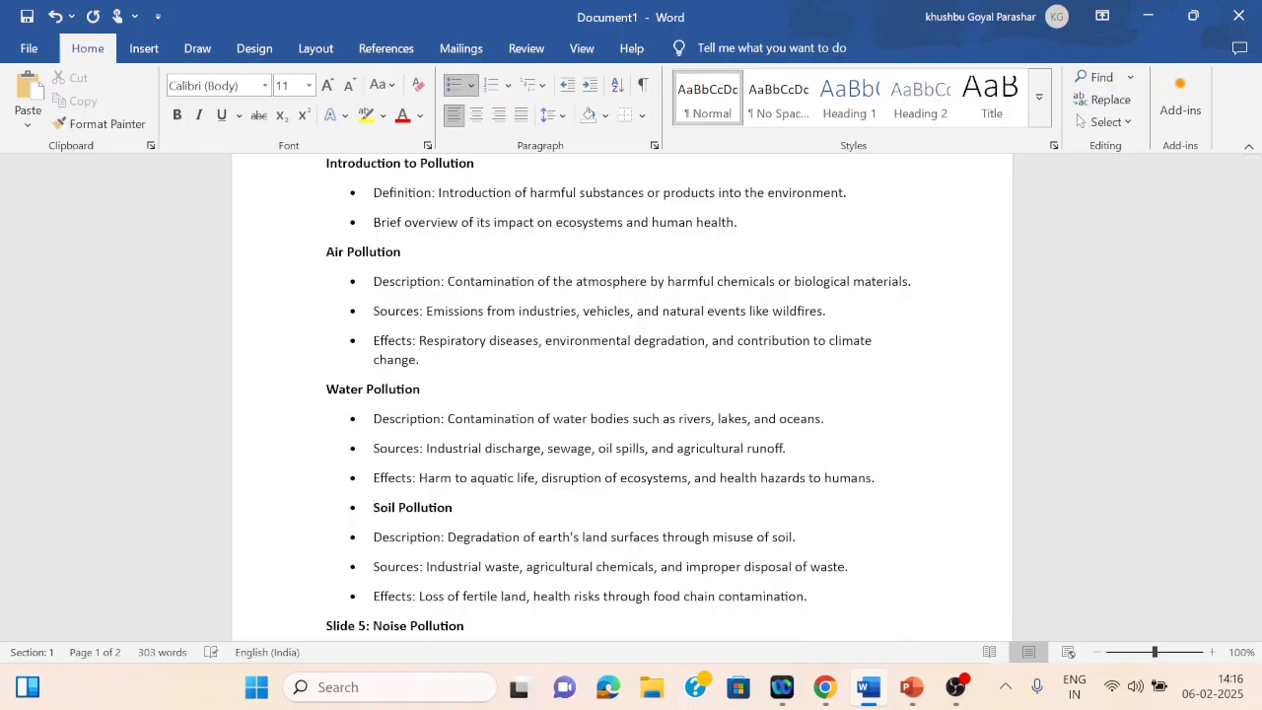
pyautogui.press('BackSpace')
pyautogui.press('BackSpace')
# Step: Delete the "Slide 5:" and "Slide 6:" labels from the Noise and Light Pollution headings
pyautogui.press('Down')
pyautogui.press('Down')
pyautogui.press('Down')
pyautogui.press('Down')
pyautogui.press('Down')
pyautogui.press('Down')
pyautogui.press('Down')
pyautogui.press('Down')
pyautogui.press('Down')
pyautogui.press('Down')
pyautogui.press('Down')
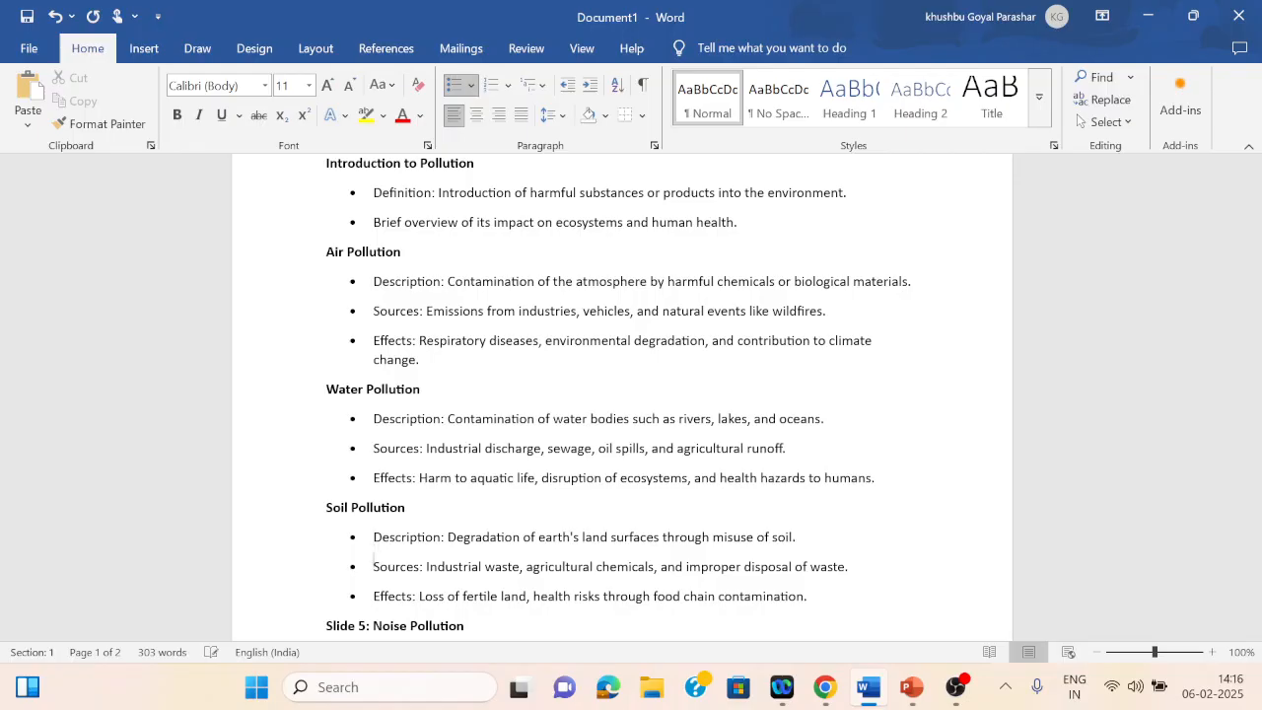
pyautogui.press('Down')
pyautogui.press('Down')
pyautogui.press('Down')
pyautogui.press('Down')
pyautogui.press('Down')
pyautogui.press('Down')
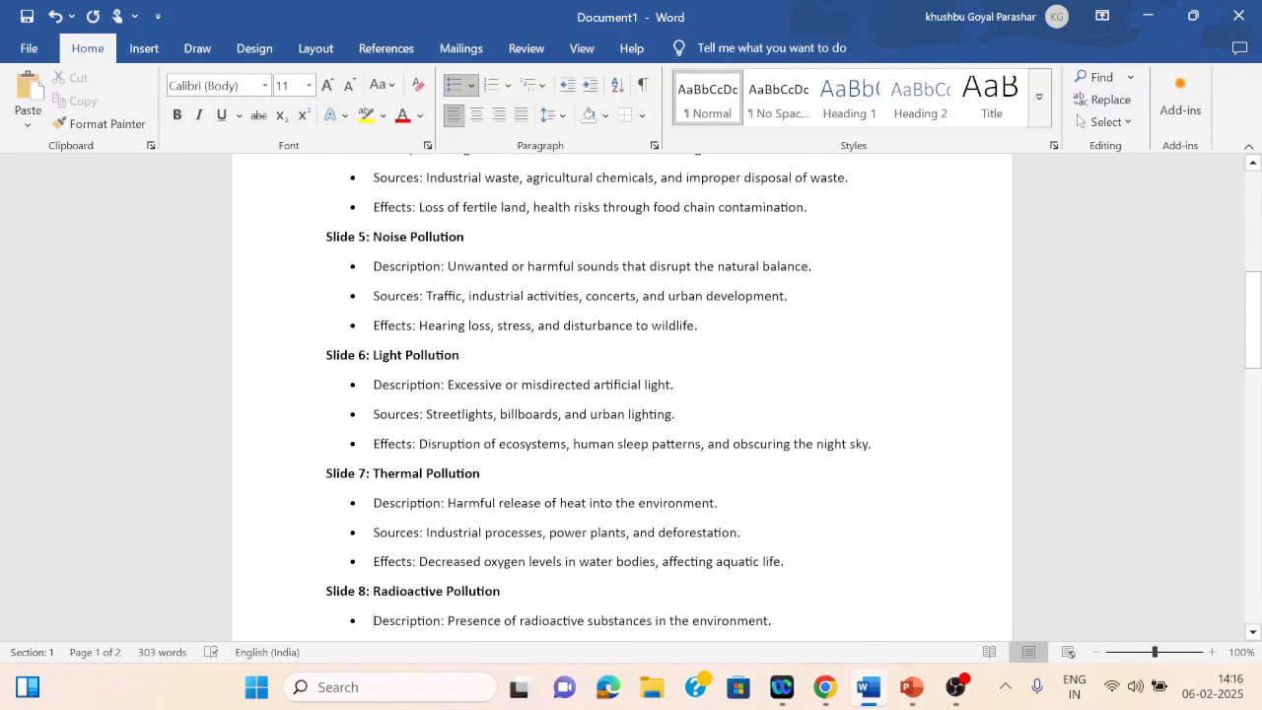
pyautogui.moveTo(326, 237); pyautogui.dragTo(372, 237)
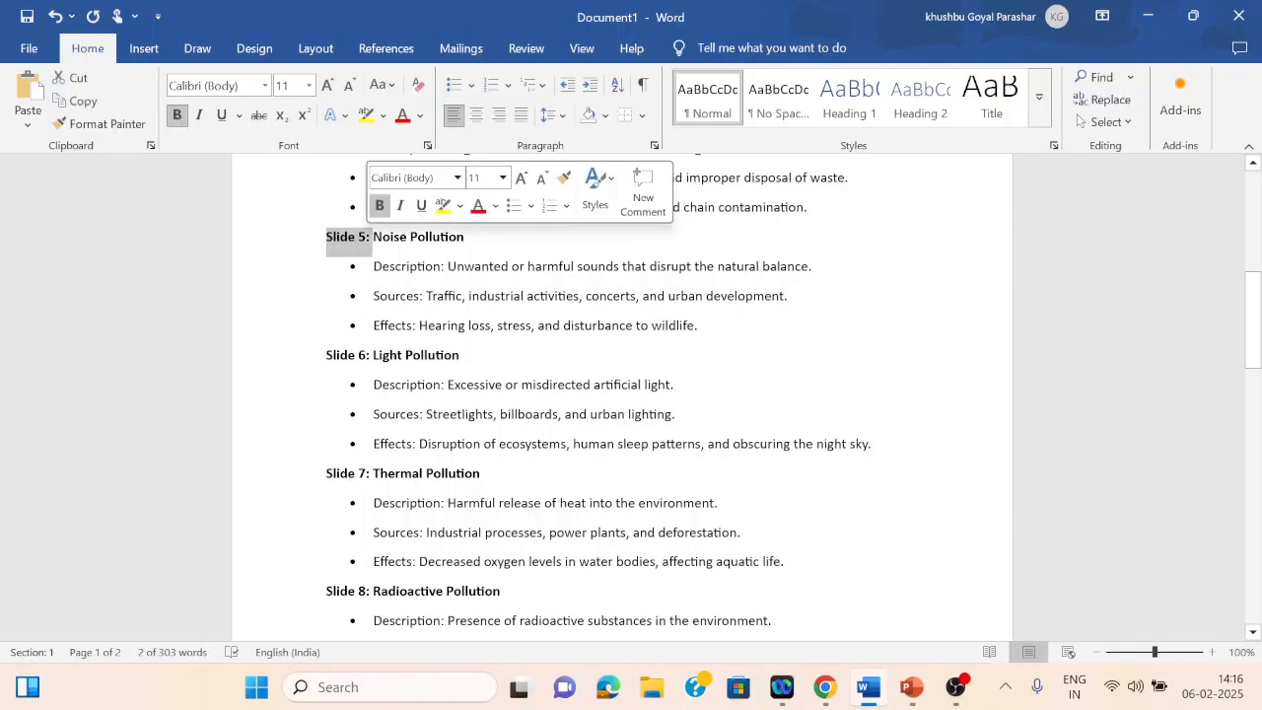
pyautogui.press('BackSpace')
pyautogui.moveTo(326, 355); pyautogui.dragTo(372, 355)
pyautogui.press('BackSpace')
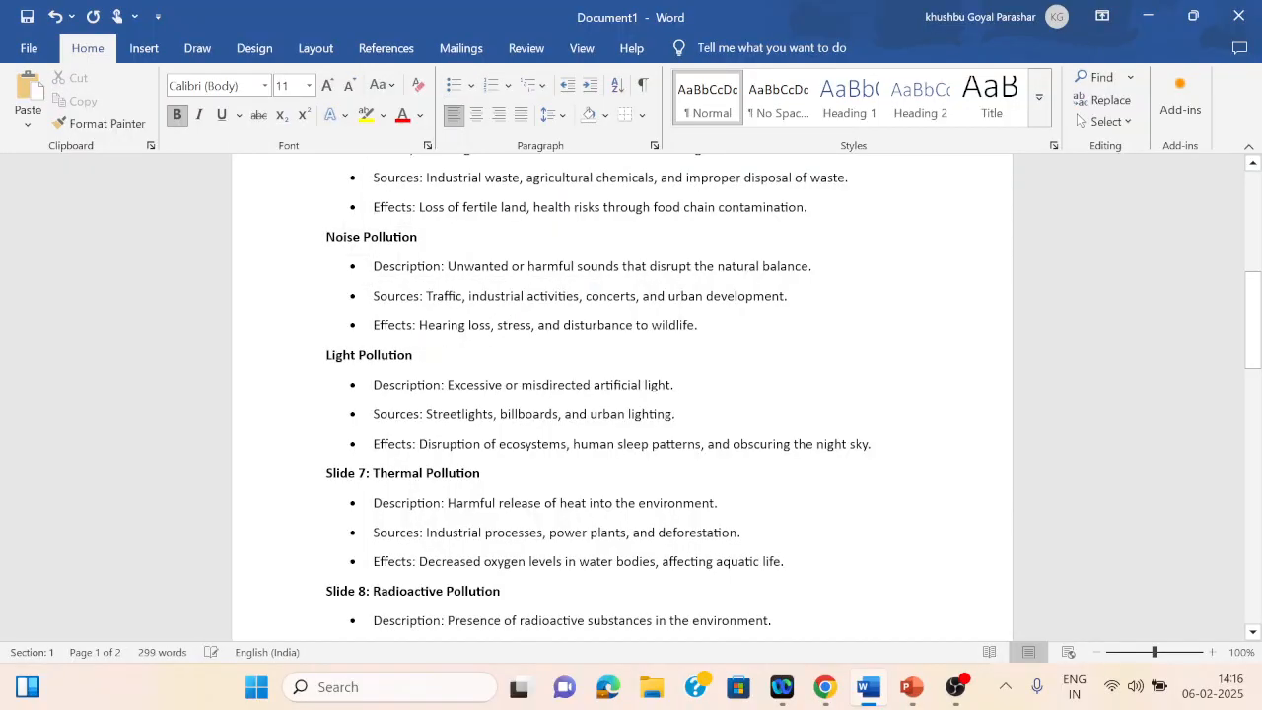
# Step: Delete the "Slide 7:" and "Slide 8:" labels from the Thermal and Radioactive Pollution headings
pyautogui.moveTo(326, 473); pyautogui.dragTo(373, 473)
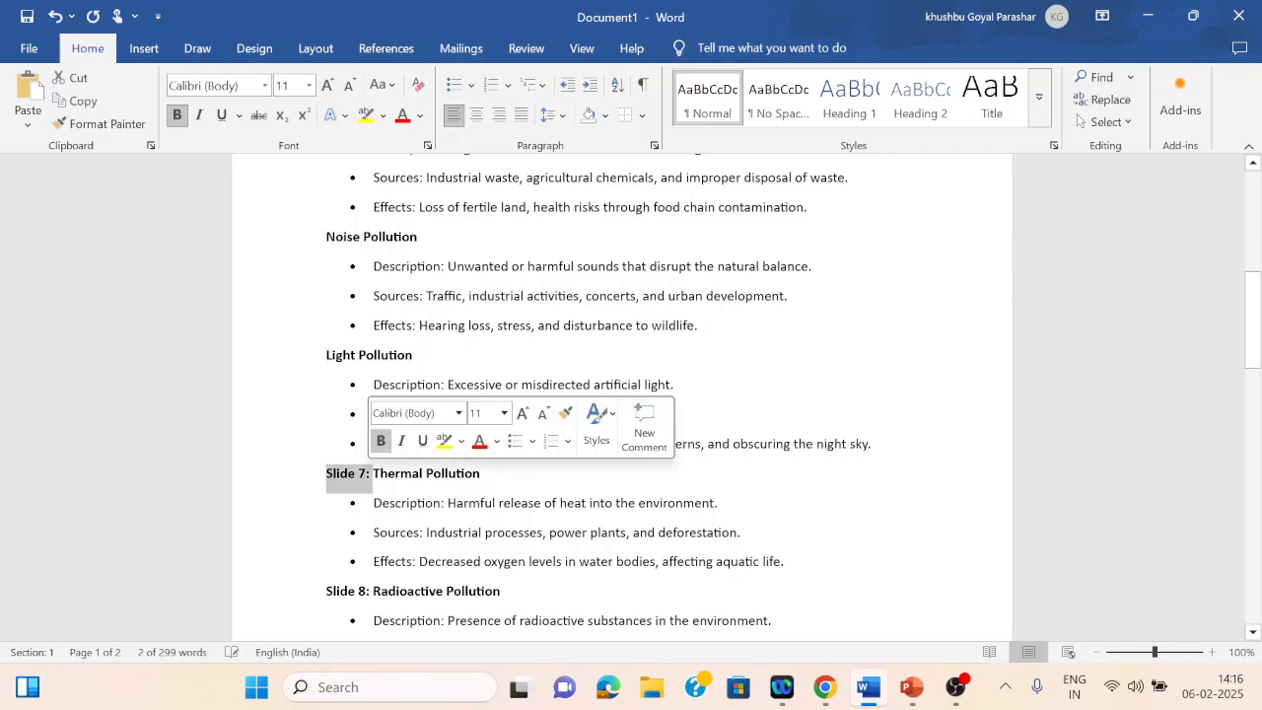
pyautogui.press('BackSpace')
pyautogui.moveTo(326, 591); pyautogui.dragTo(373, 591)
pyautogui.press('BackSpace')
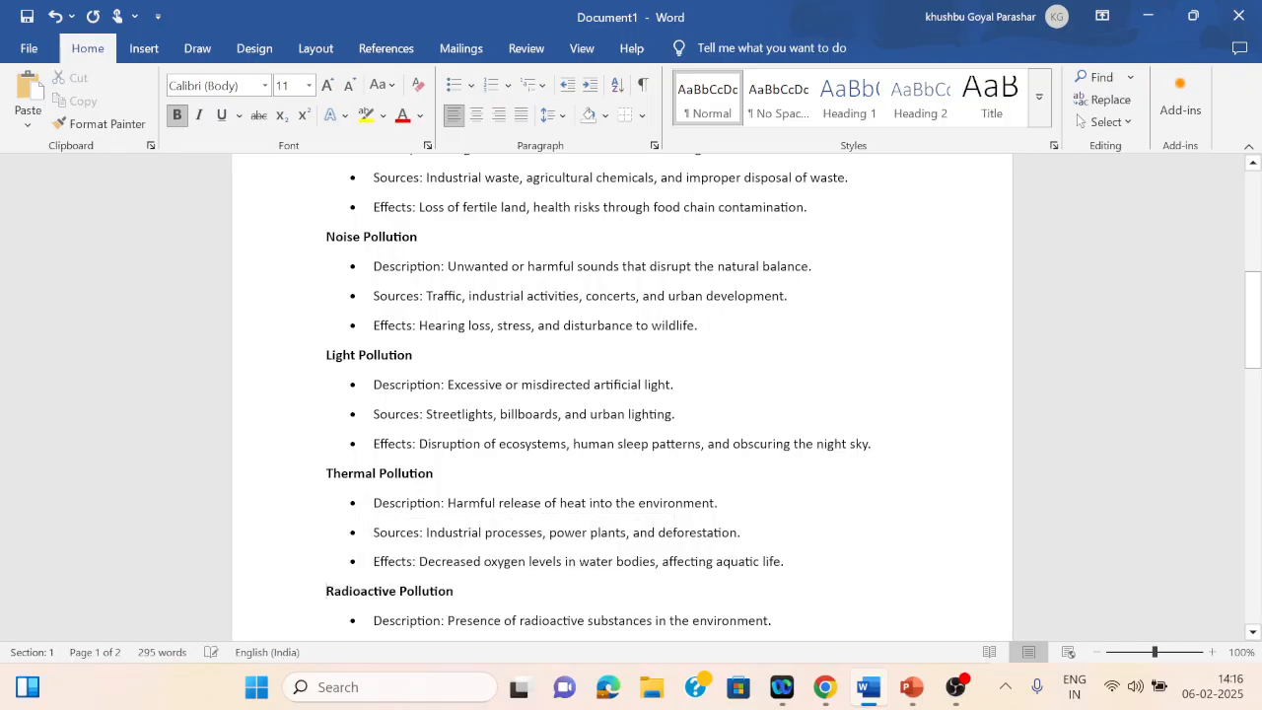
# Step: Delete the "Slide 9:" and "Slide 10:" labels from the Plastic Pollution and Conclusion headings
pyautogui.press('Down')
pyautogui.press('Down')
pyautogui.press('Down')
pyautogui.press('Down')
pyautogui.press('Down')
pyautogui.press('Down')
pyautogui.press('Down')
pyautogui.press('Down')
pyautogui.press('Down')
pyautogui.press('Down')
pyautogui.press('Down')
pyautogui.press('Down')
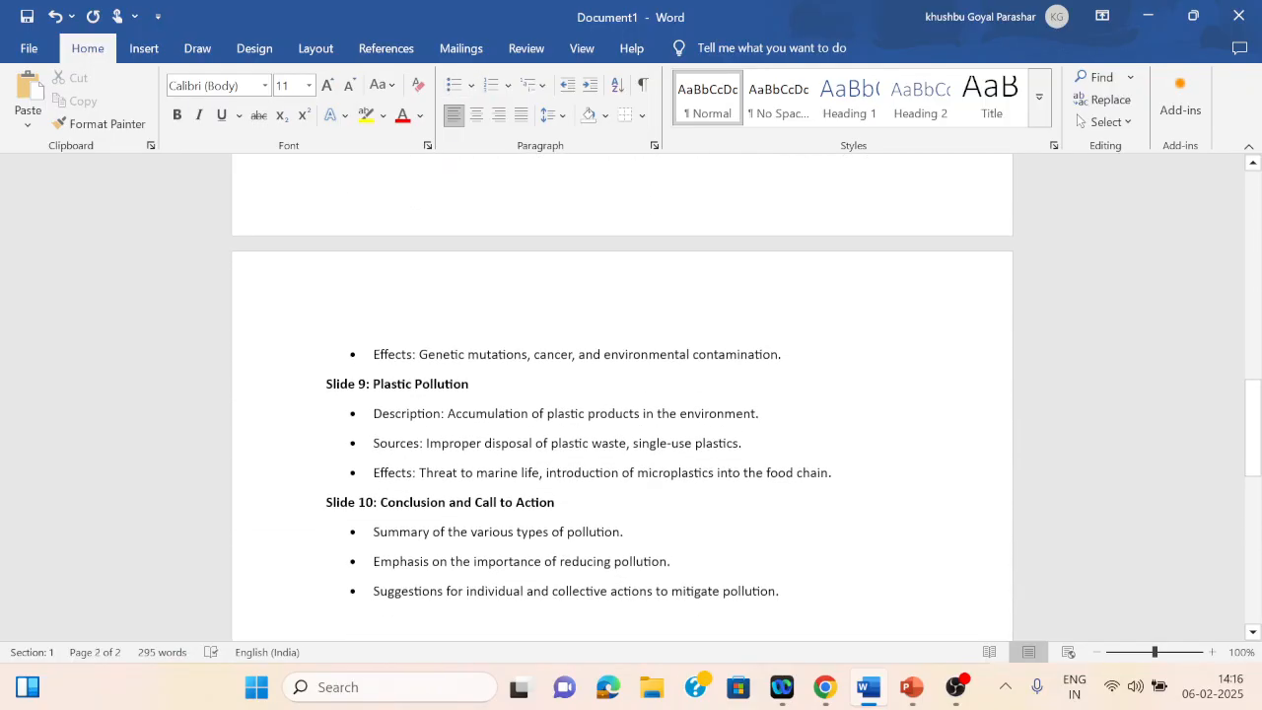
pyautogui.moveTo(326, 384); pyautogui.dragTo(373, 384)
pyautogui.press('BackSpace')
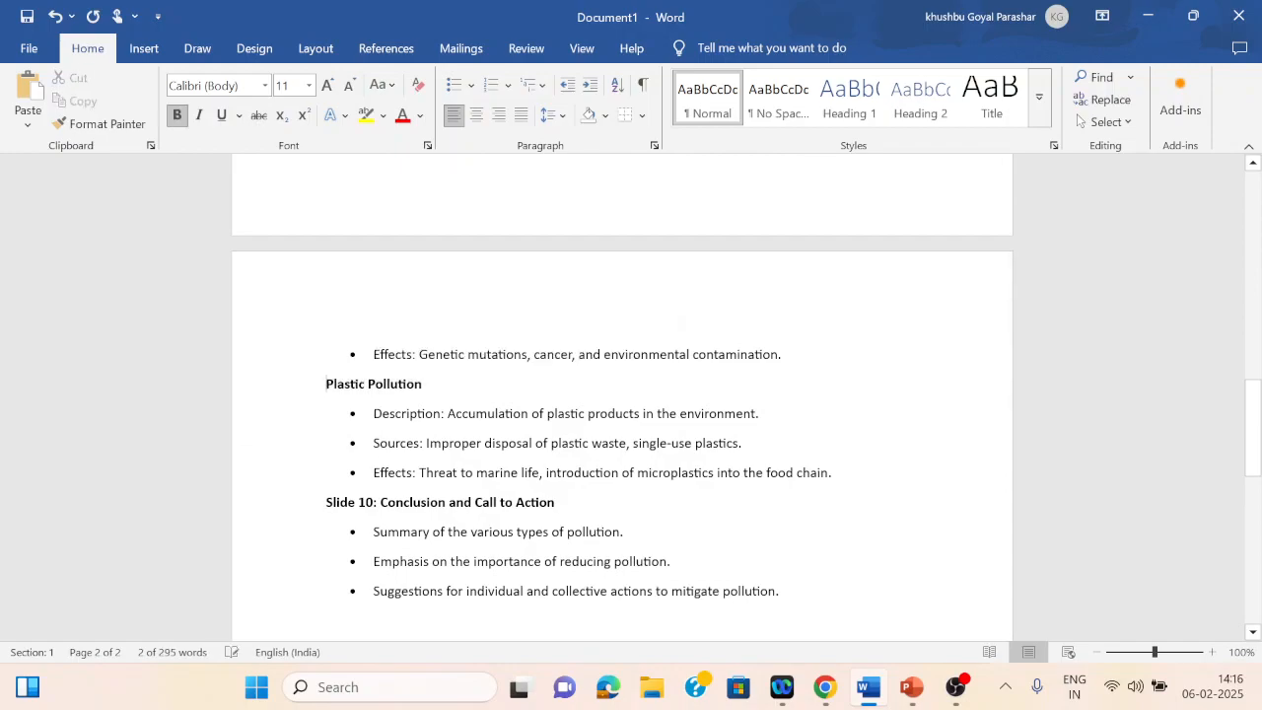
pyautogui.moveTo(327, 502); pyautogui.dragTo(381, 502)
pyautogui.press('BackSpace')
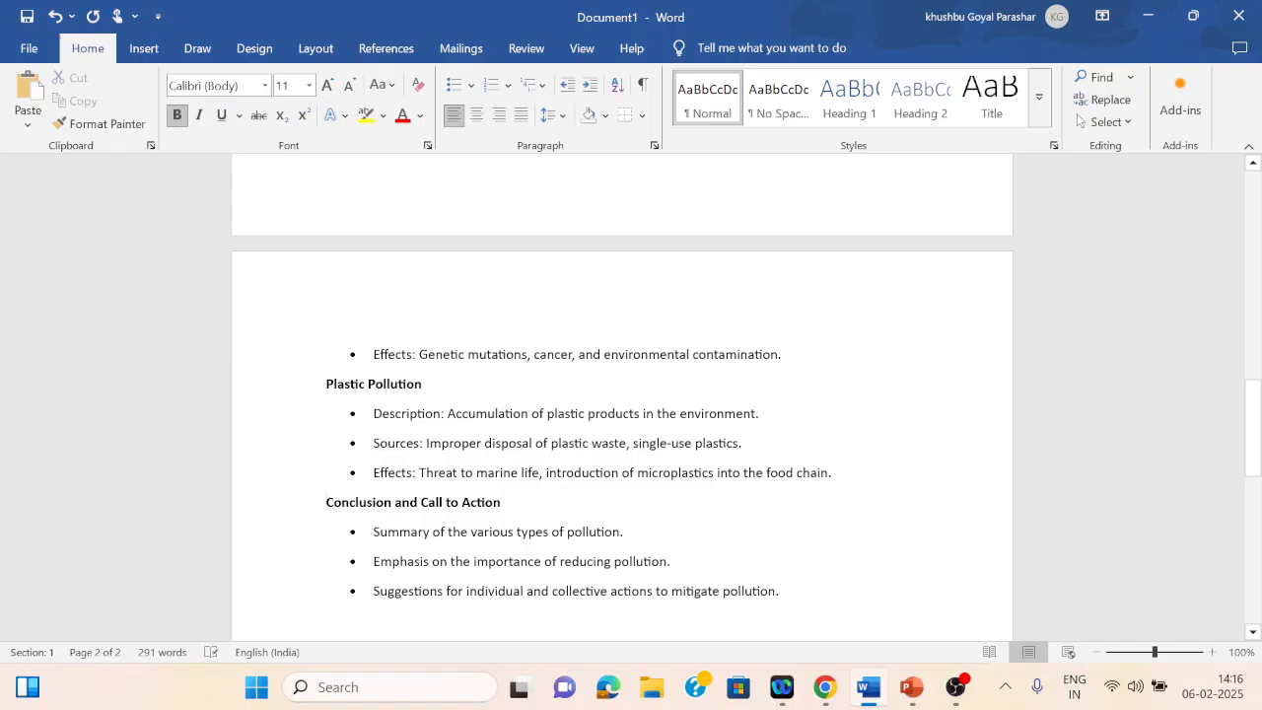
# Step: Return to the top of the document and save it
pyautogui.moveTo(1252, 428); pyautogui.dragTo(1253, 219)
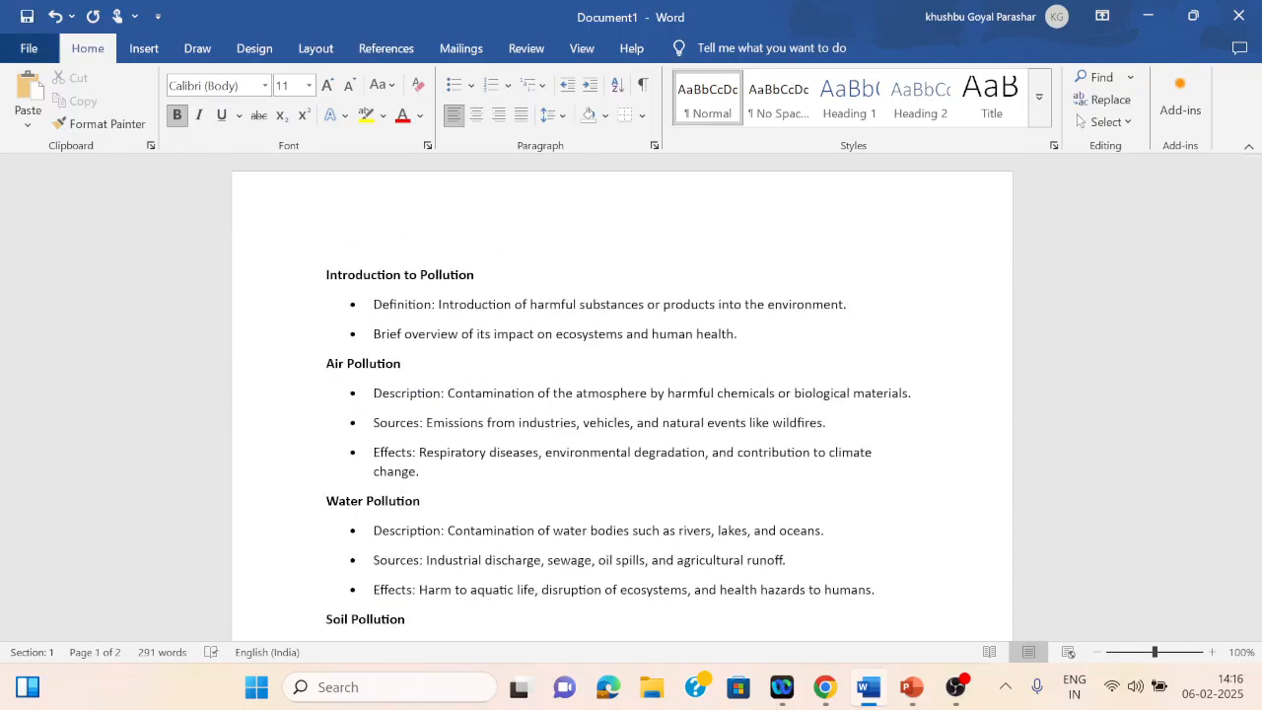
pyautogui.click(29, 49)
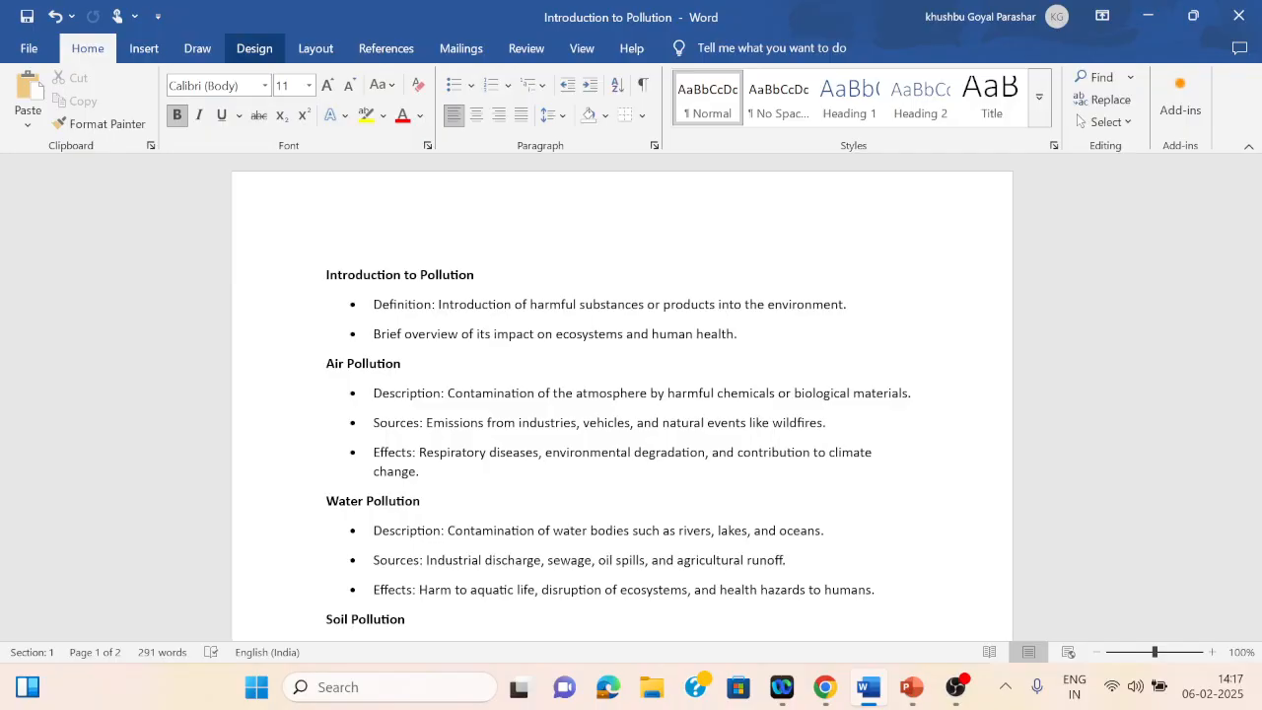
# Step: Switch the document to Outline view
pyautogui.click(254, 48)
pyautogui.click(316, 48)
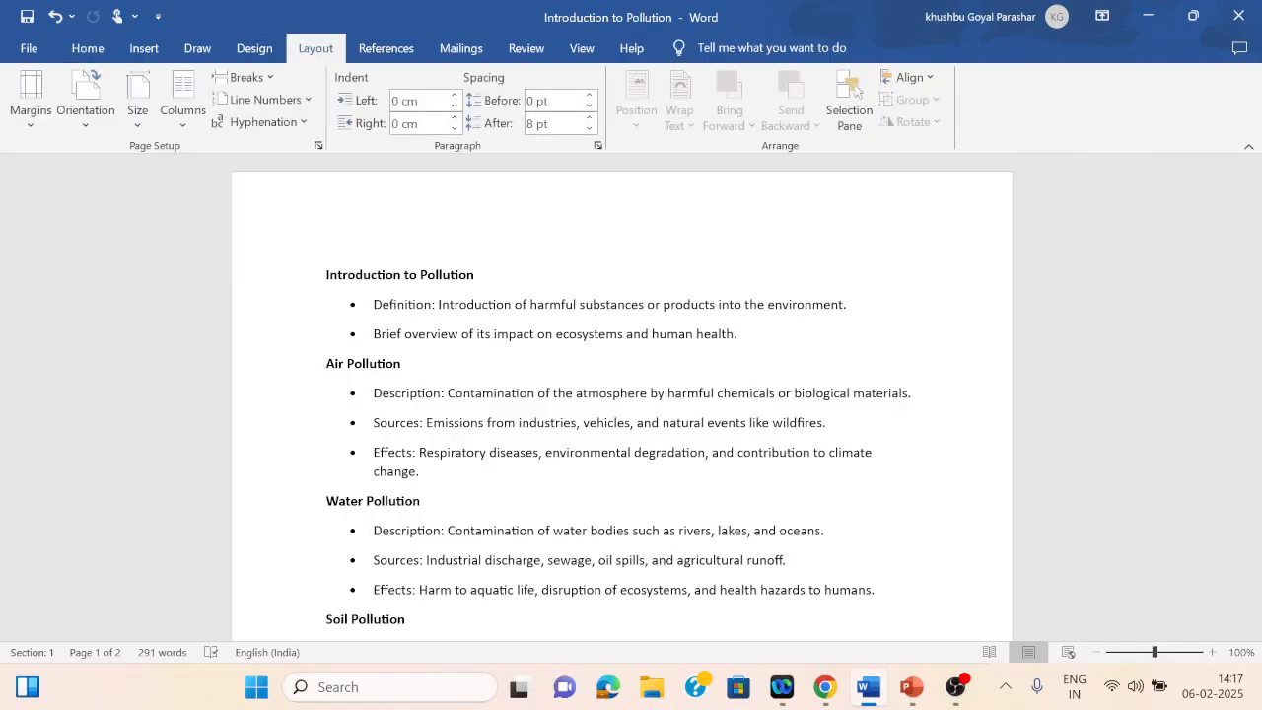
pyautogui.click(582, 48)
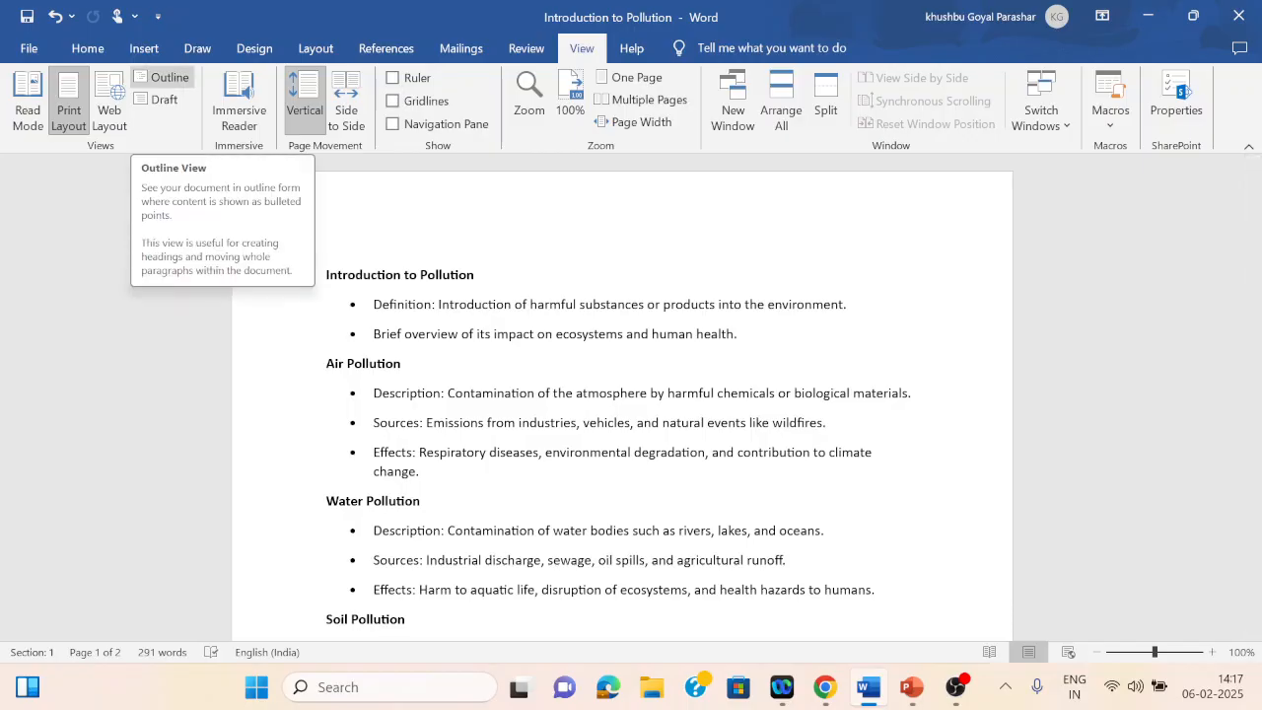
pyautogui.click(160, 79)
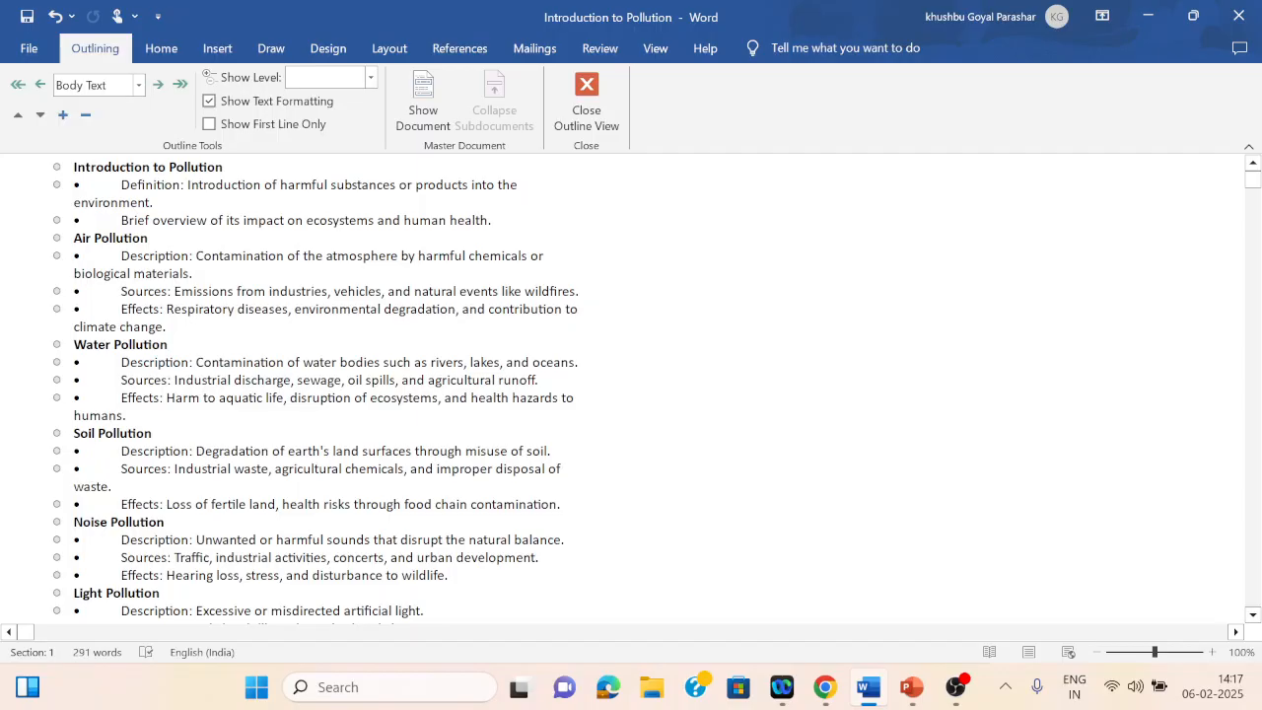
# Step: Set the Introduction to Pollution heading to outline Level 1
pyautogui.moveTo(74, 166); pyautogui.dragTo(230, 166)
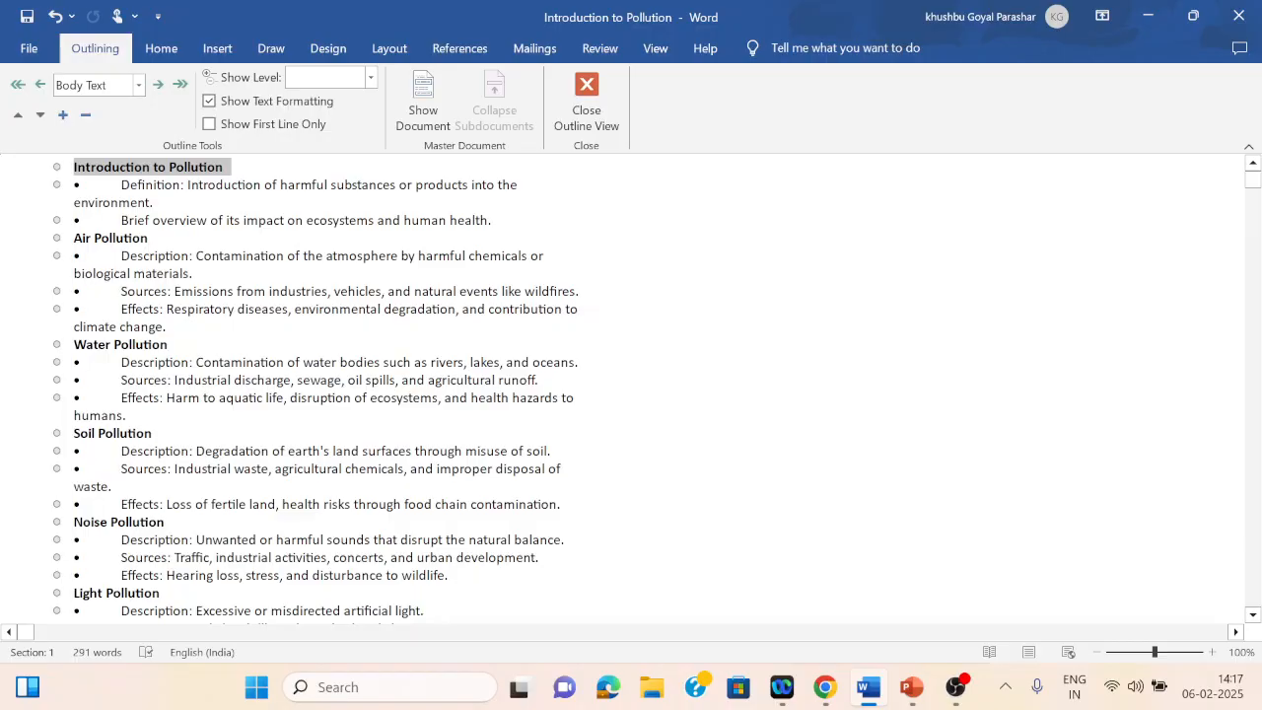
pyautogui.moveTo(231, 167); pyautogui.dragTo(223, 167)
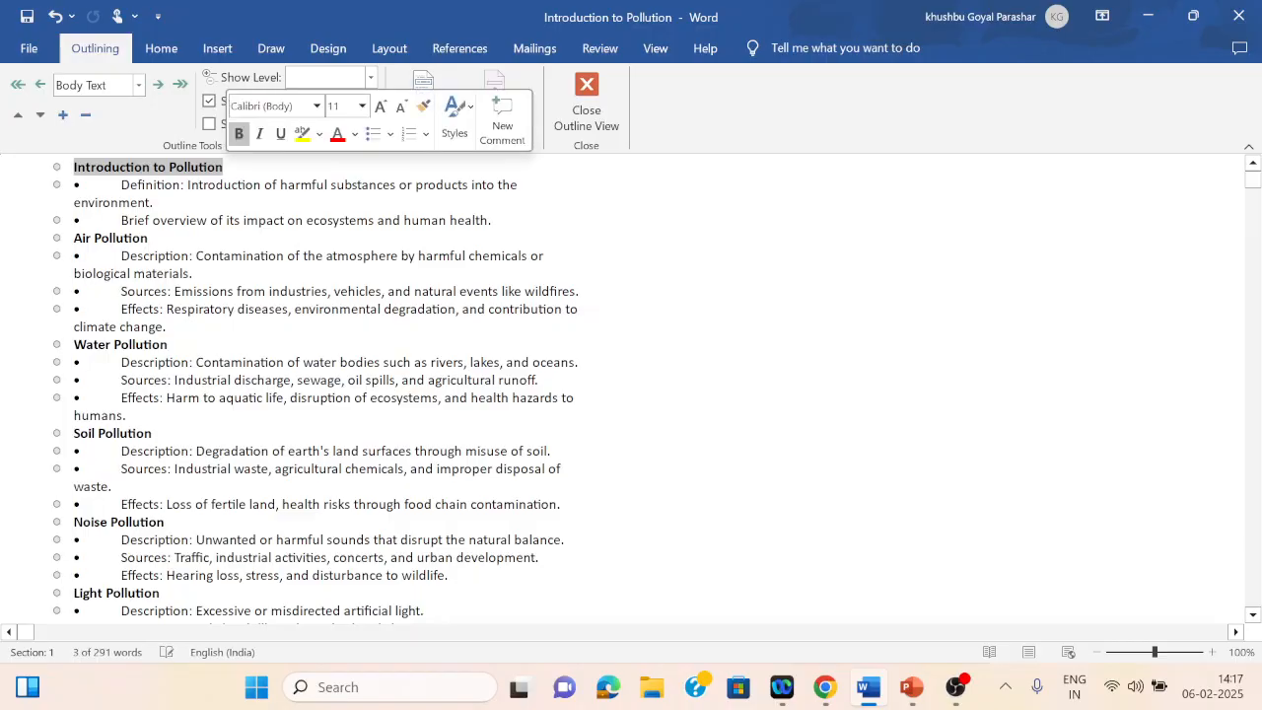
pyautogui.click(139, 86)
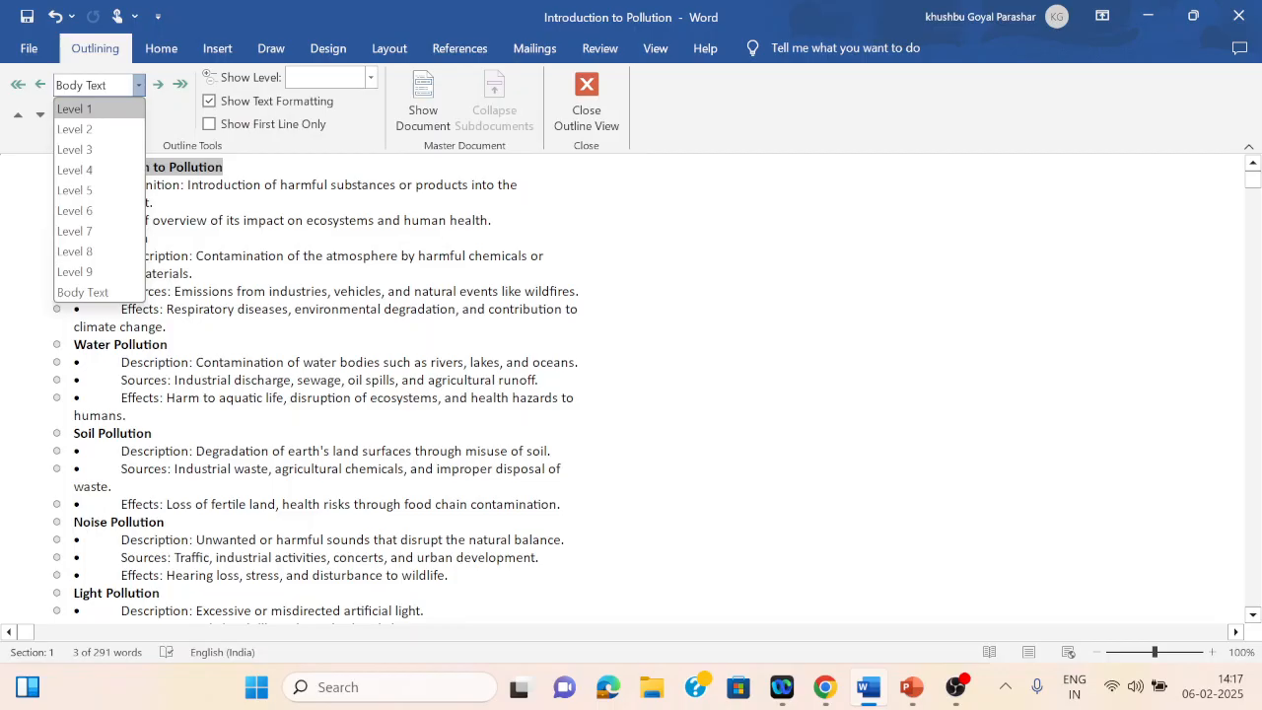
pyautogui.click(71, 104)
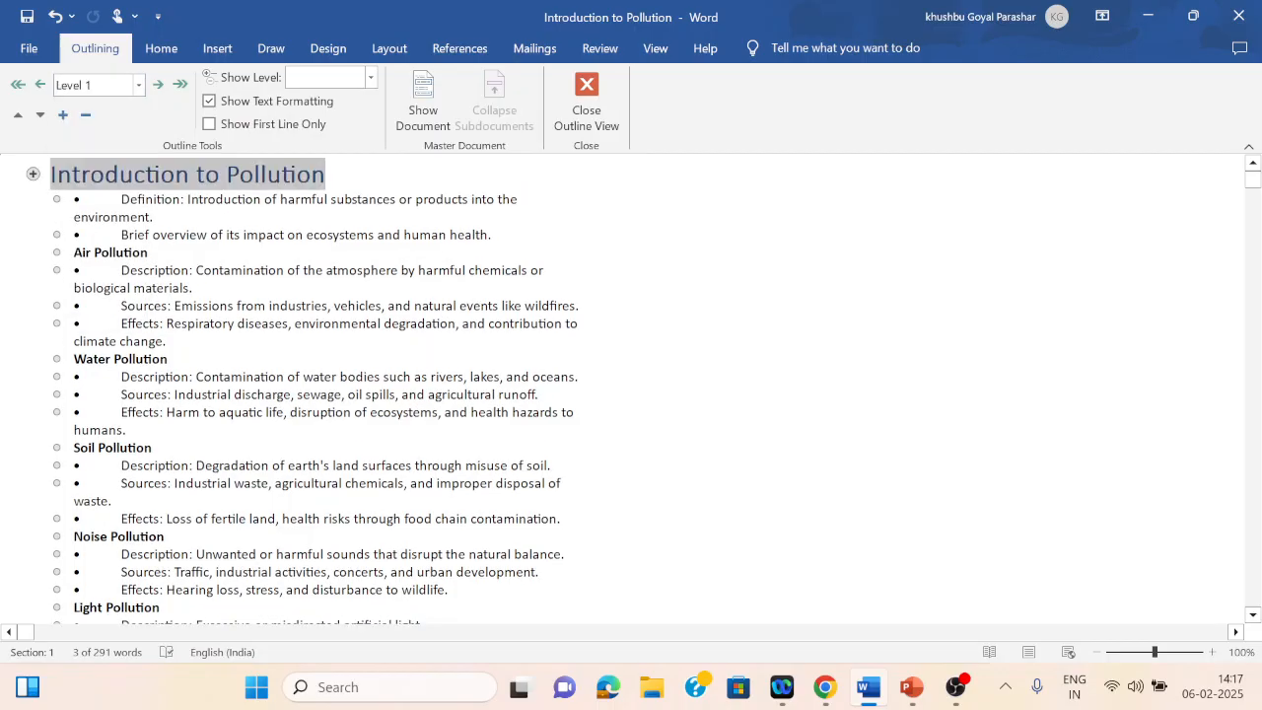
# Step: Set the Air Pollution and Water Pollution headings to outline Level 1
pyautogui.moveTo(75, 253); pyautogui.dragTo(150, 253)
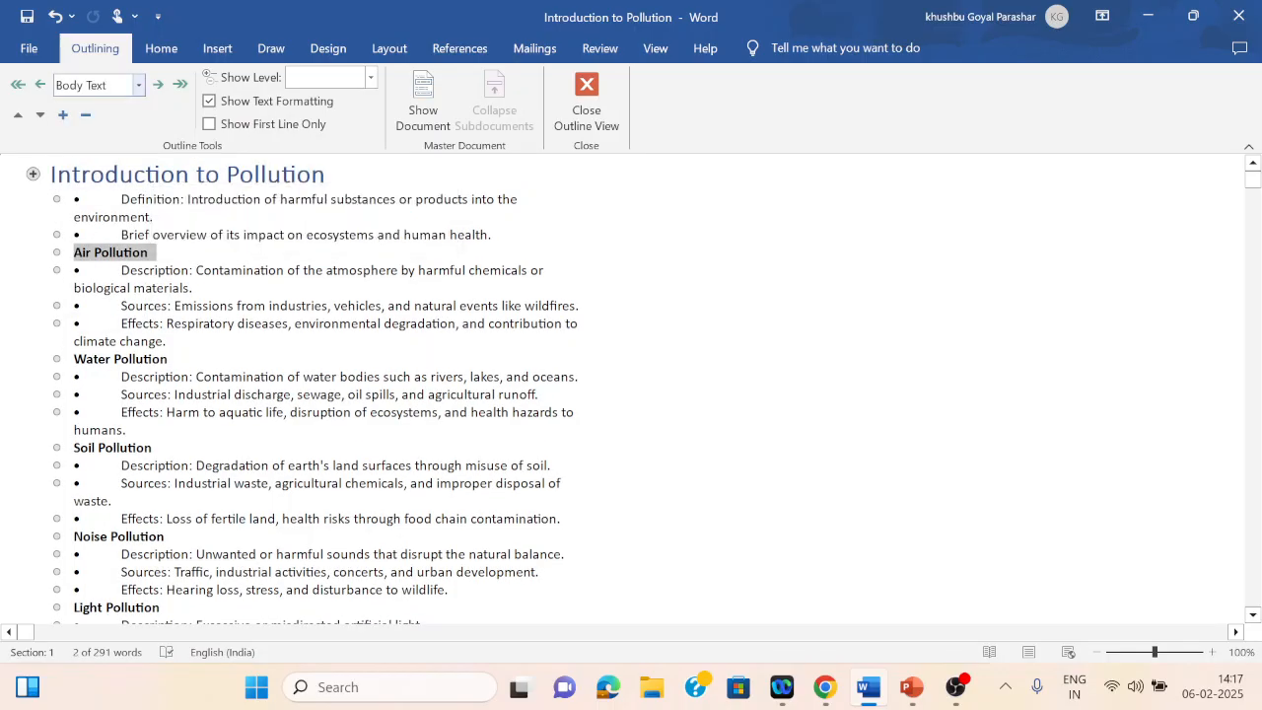
pyautogui.click(139, 86)
pyautogui.click(74, 109)
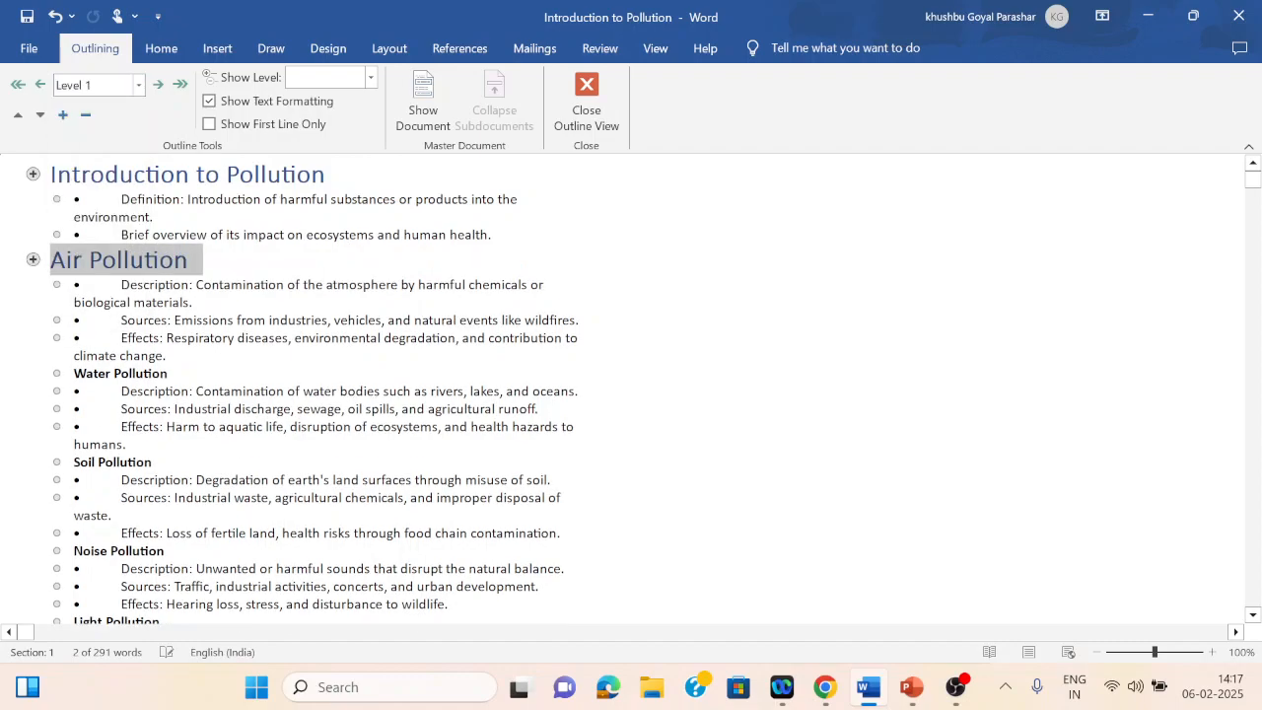
pyautogui.moveTo(74, 374); pyautogui.dragTo(168, 374)
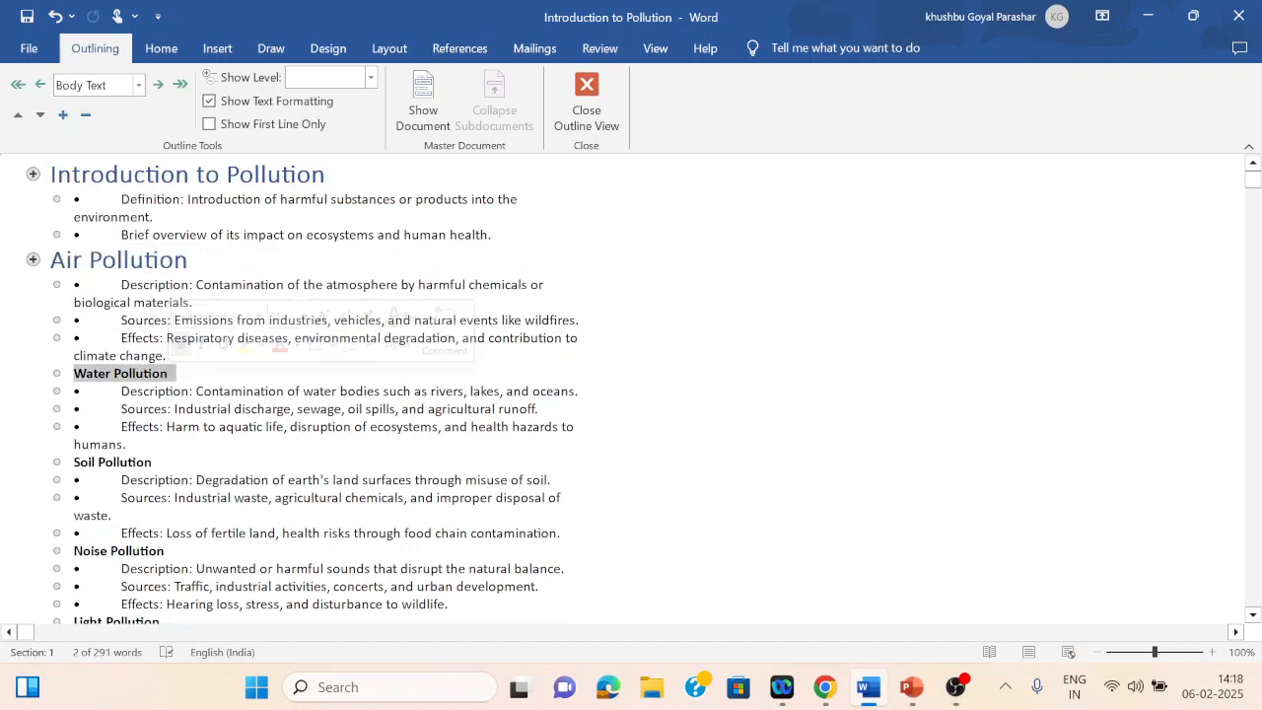
pyautogui.click(139, 86)
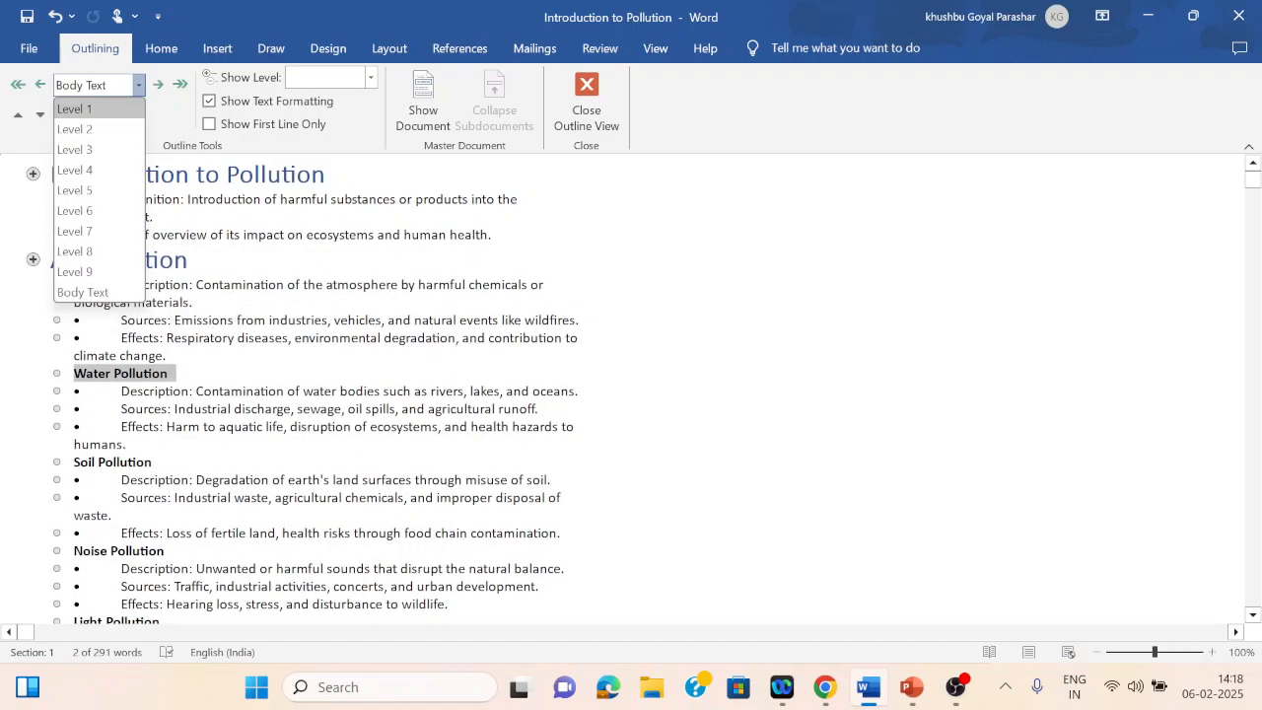
pyautogui.click(74, 109)
# Step: Set the Soil Pollution heading to outline Level 1
pyautogui.moveTo(75, 477); pyautogui.dragTo(152, 478)
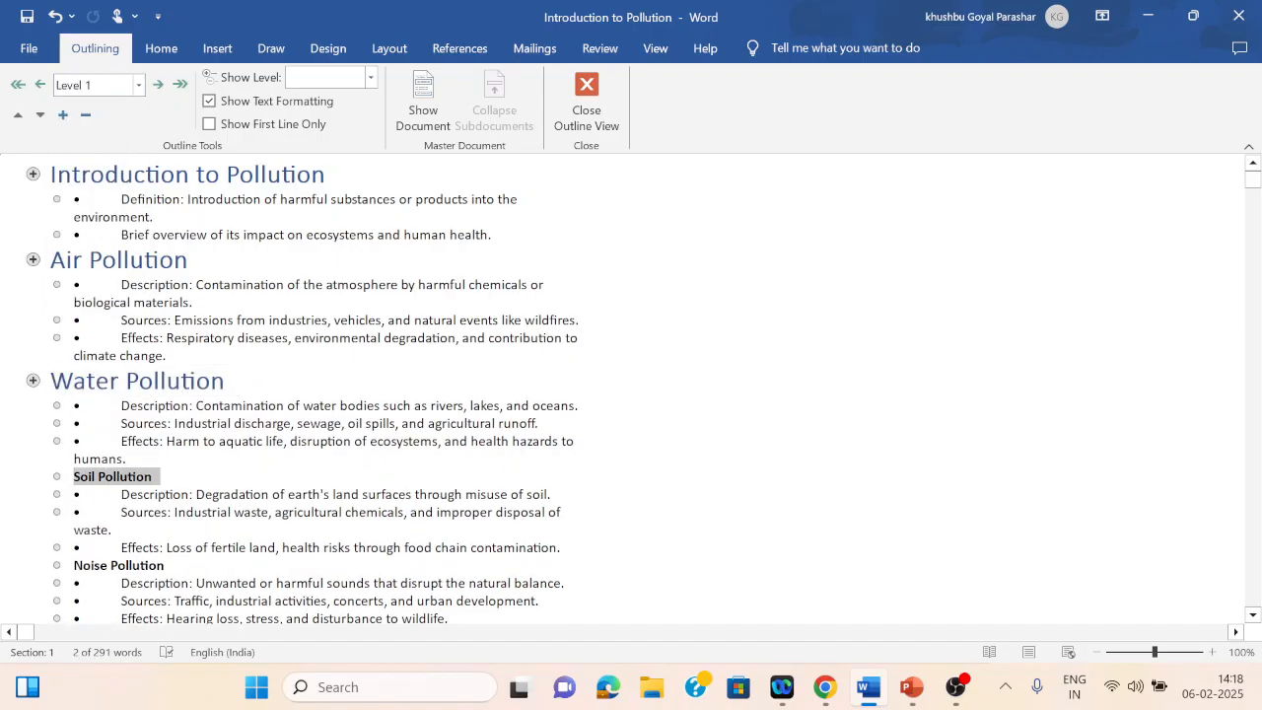
pyautogui.click(139, 86)
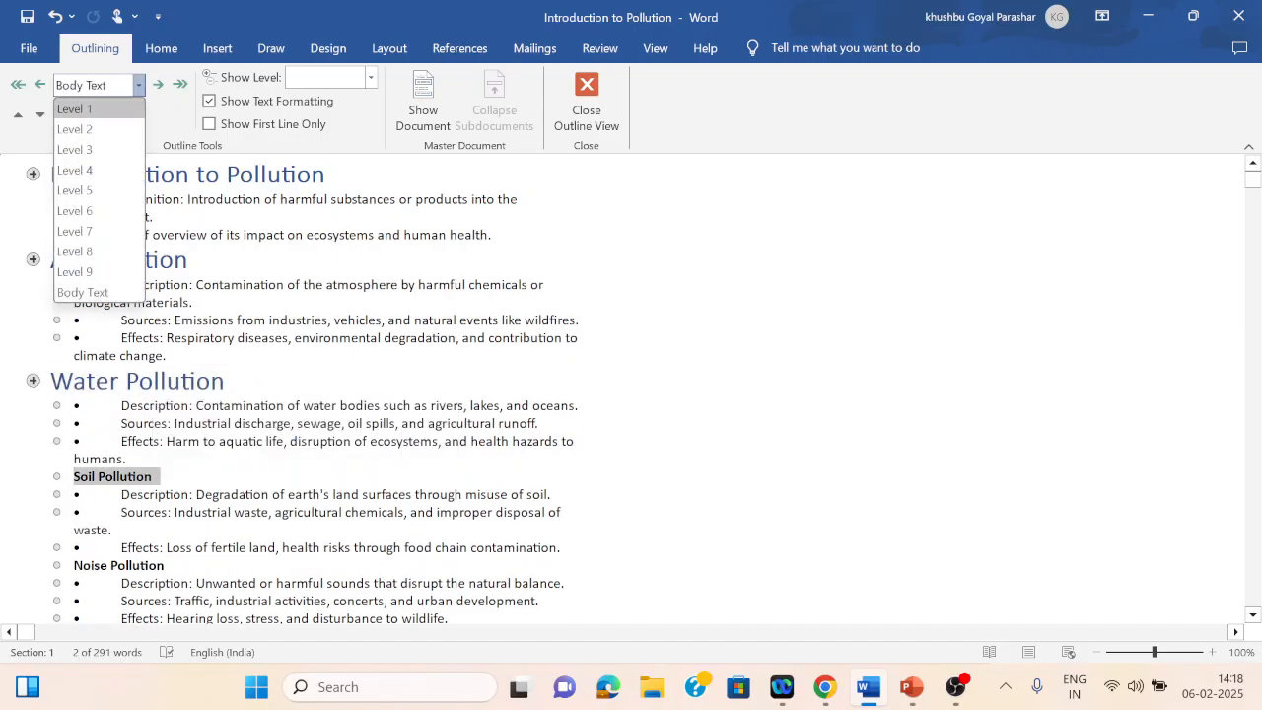
pyautogui.click(74, 109)
pyautogui.click(113, 545)
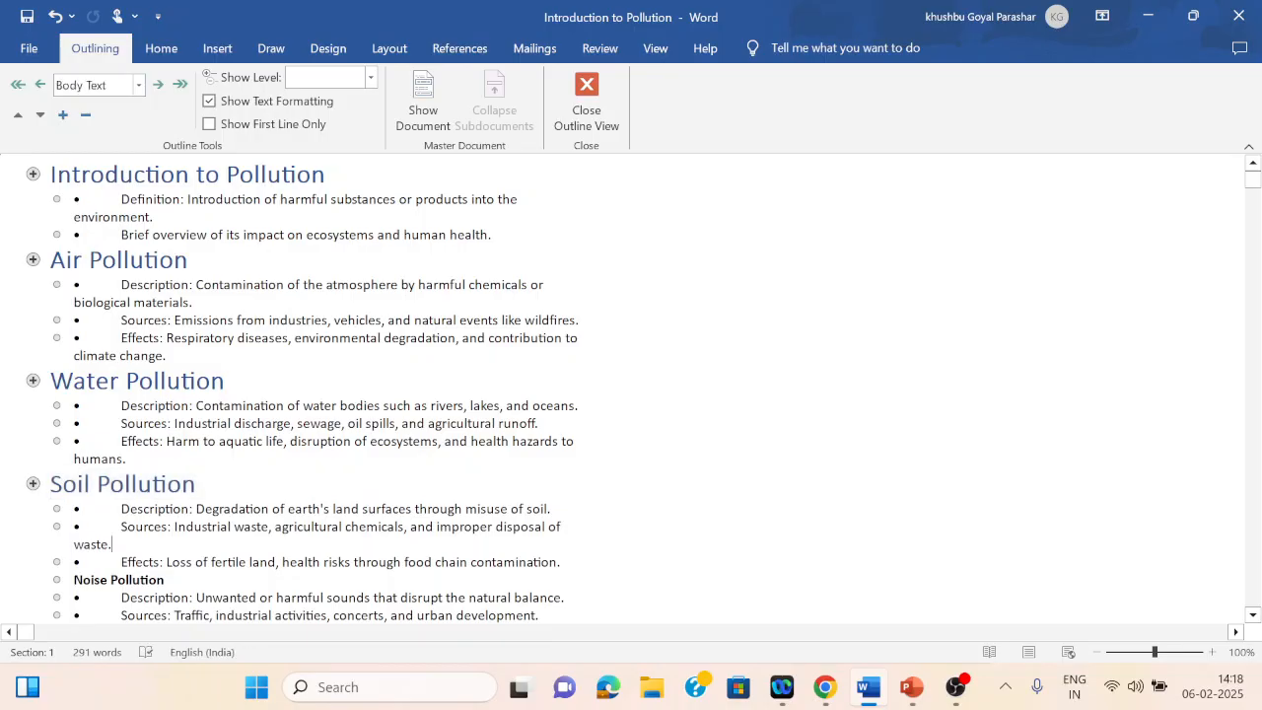
# Step: Select the Noise, Light, Thermal, Radioactive and Plastic Pollution headings together and set them to outline Level 1
pyautogui.scroll(-4, 111, 580)
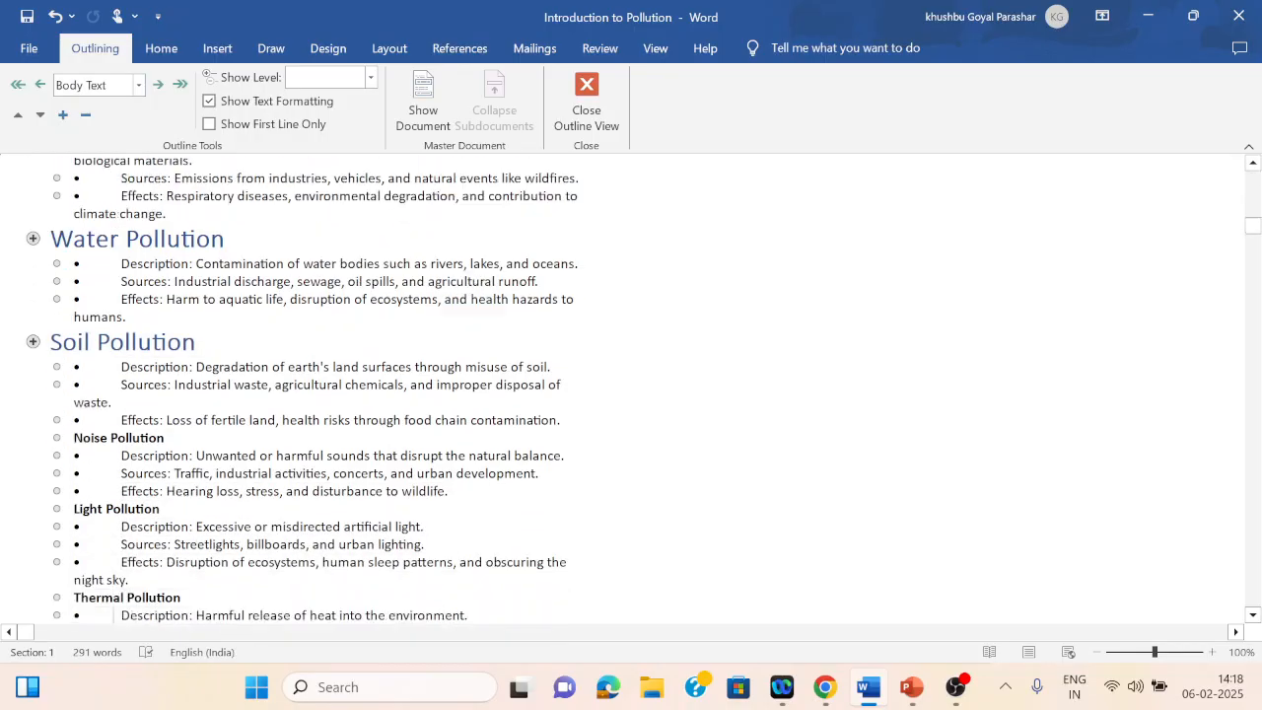
pyautogui.scroll(-3, 117, 615)
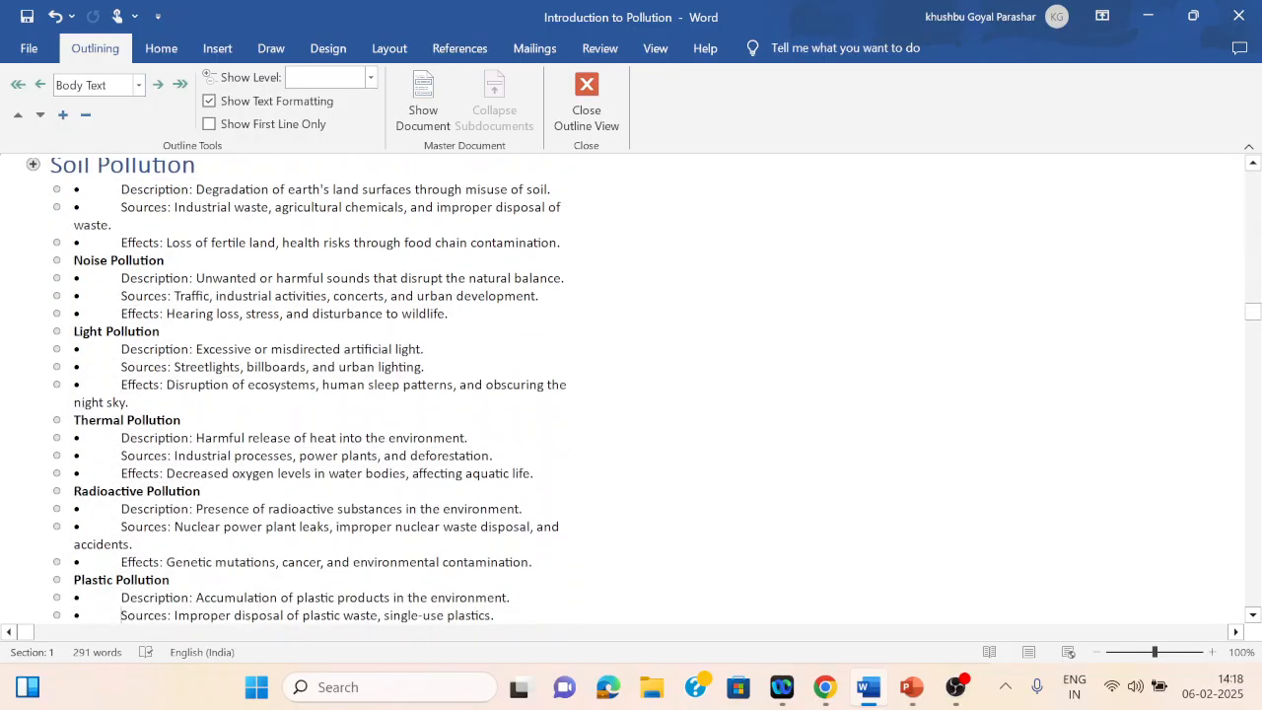
pyautogui.moveTo(74, 260); pyautogui.dragTo(168, 260)
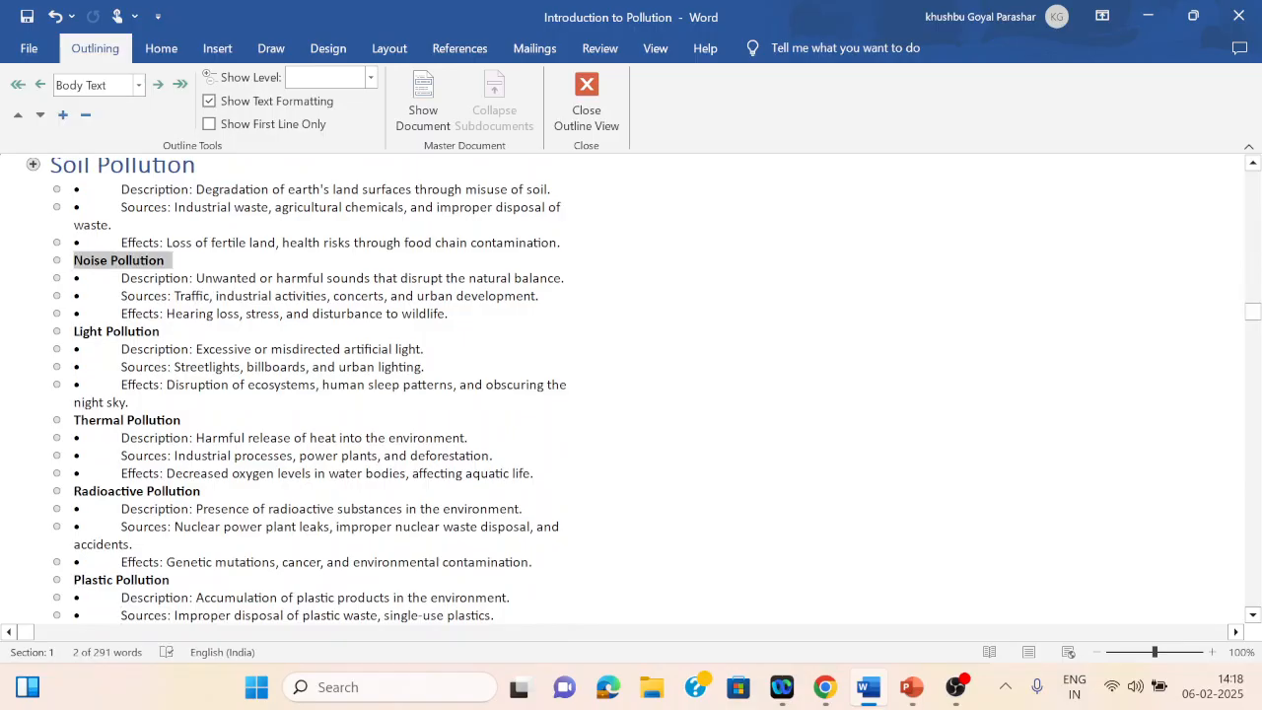
pyautogui.moveTo(74, 331); pyautogui.dragTo(164, 331)
pyautogui.moveTo(74, 420); pyautogui.dragTo(185, 420)
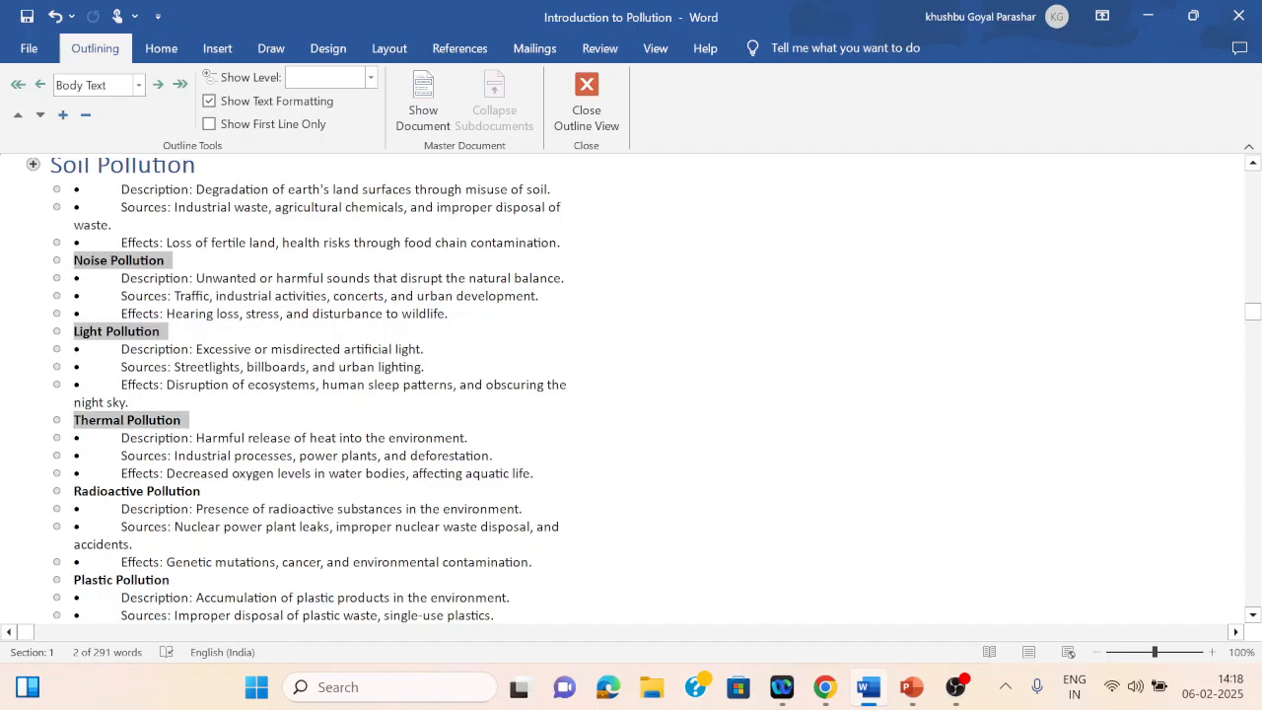
pyautogui.moveTo(74, 491); pyautogui.dragTo(204, 491)
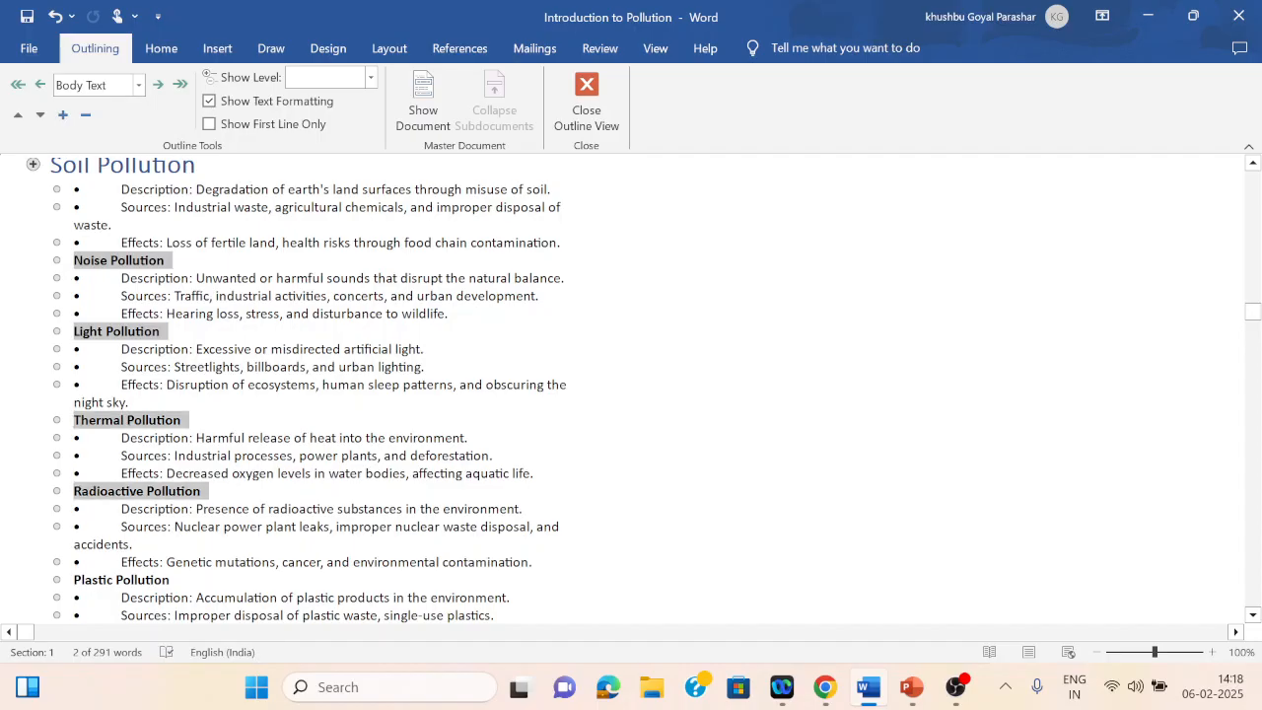
pyautogui.moveTo(74, 580); pyautogui.dragTo(175, 580)
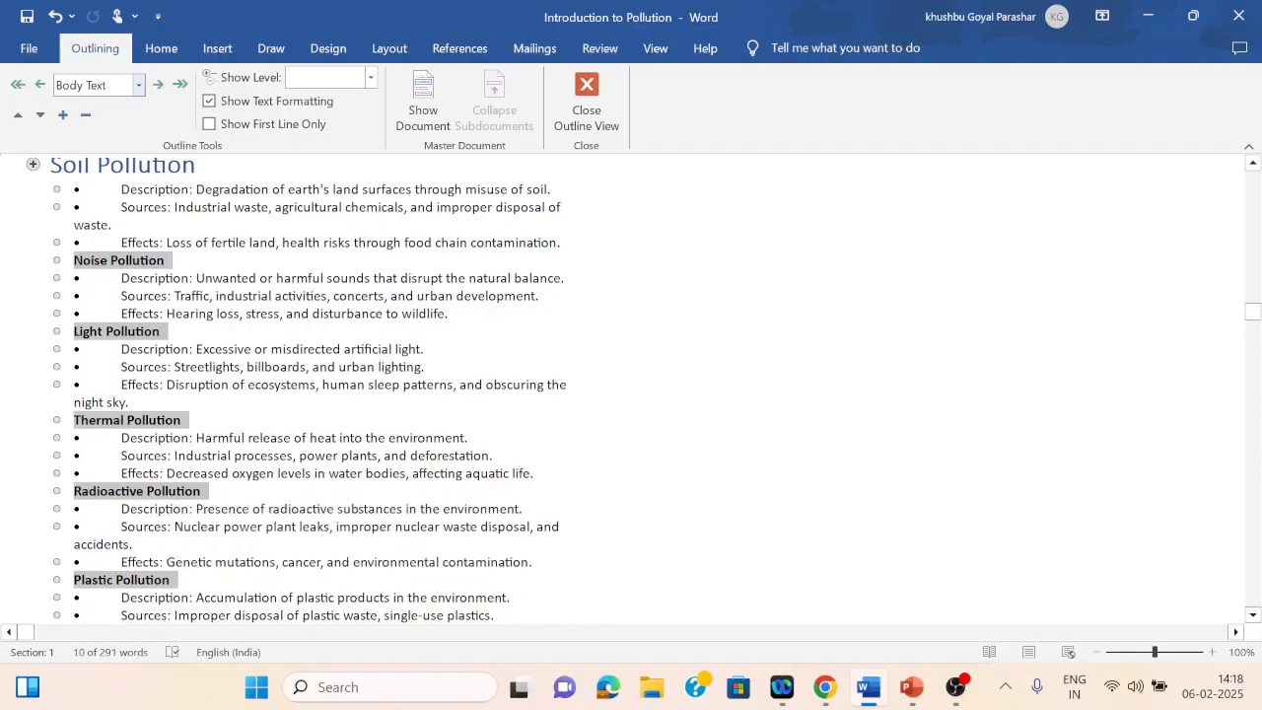
pyautogui.click(138, 85)
pyautogui.click(74, 108)
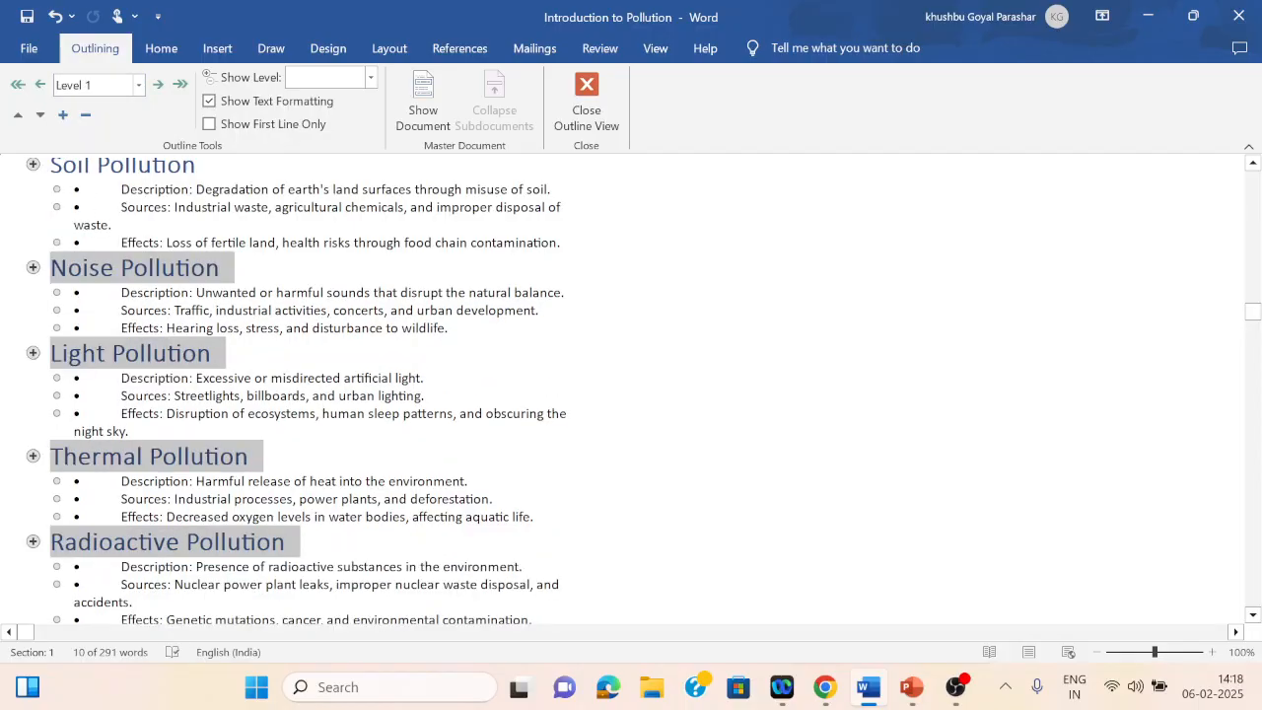
pyautogui.click(131, 479)
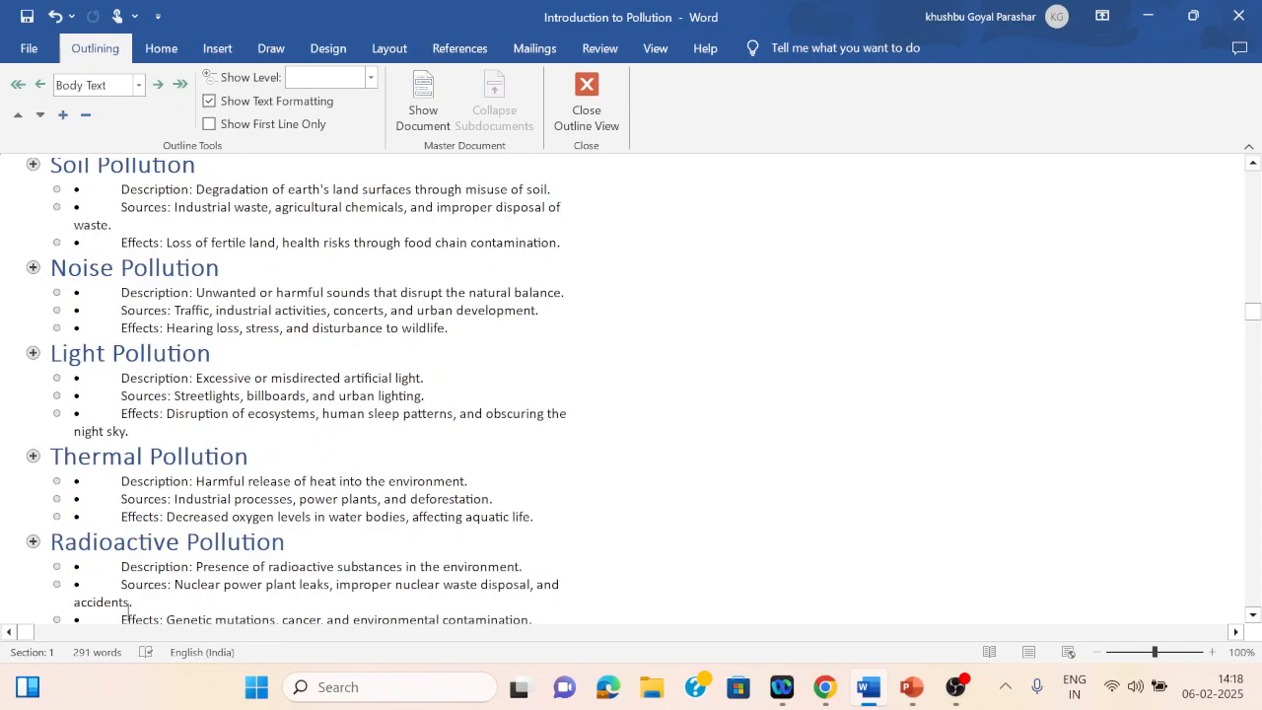
# Step: Set the Conclusion and Call to Action heading to outline Level 1
pyautogui.scroll(-1, 126, 592)
pyautogui.scroll(-2, 126, 591)
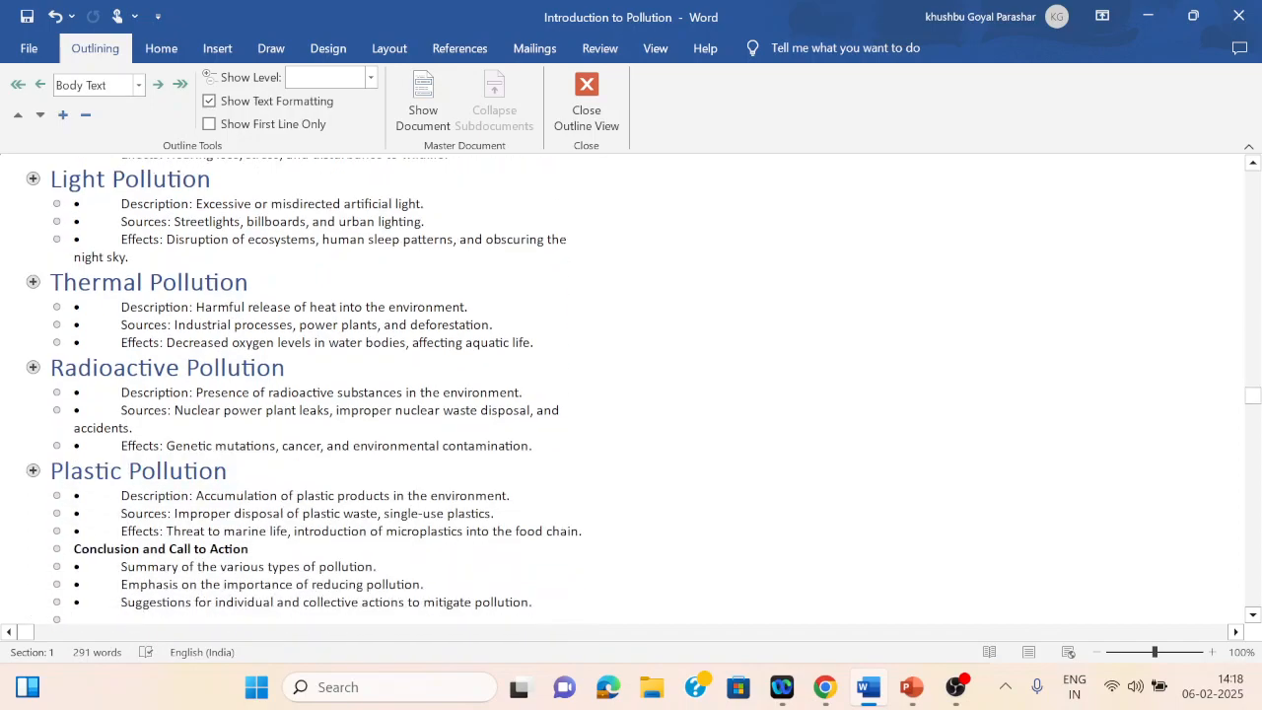
pyautogui.moveTo(74, 548); pyautogui.dragTo(252, 548)
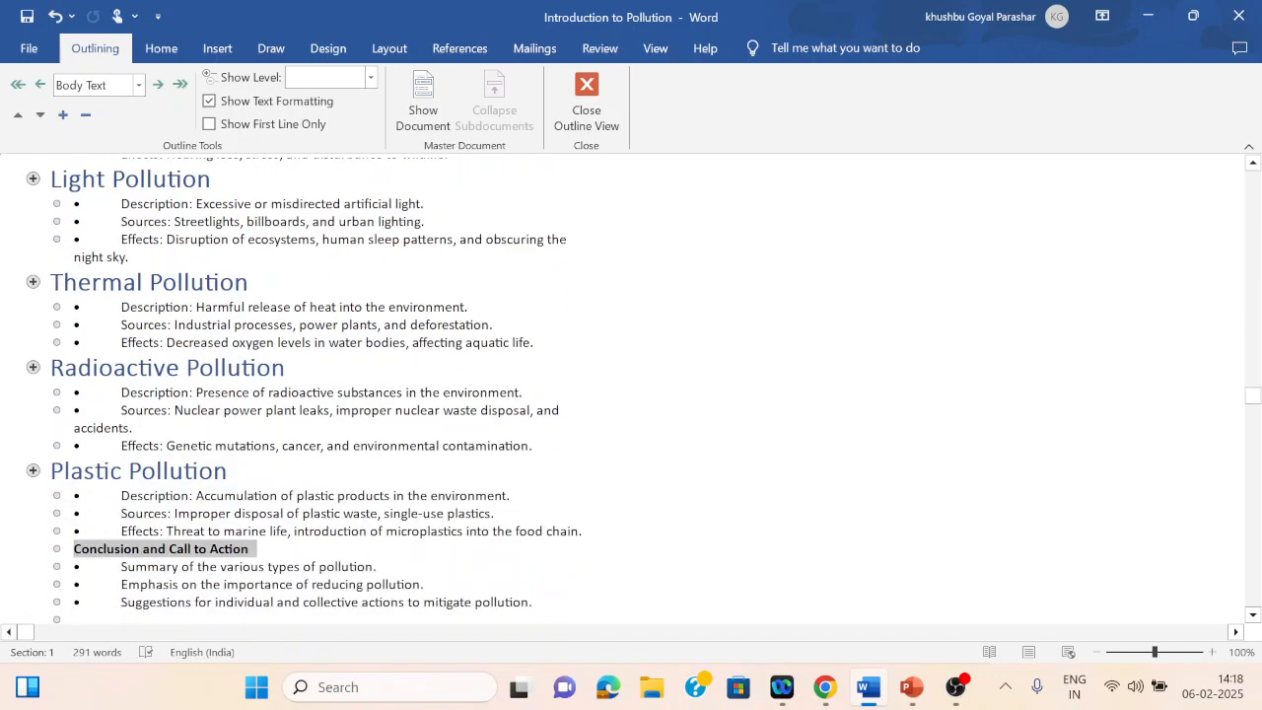
pyautogui.click(138, 84)
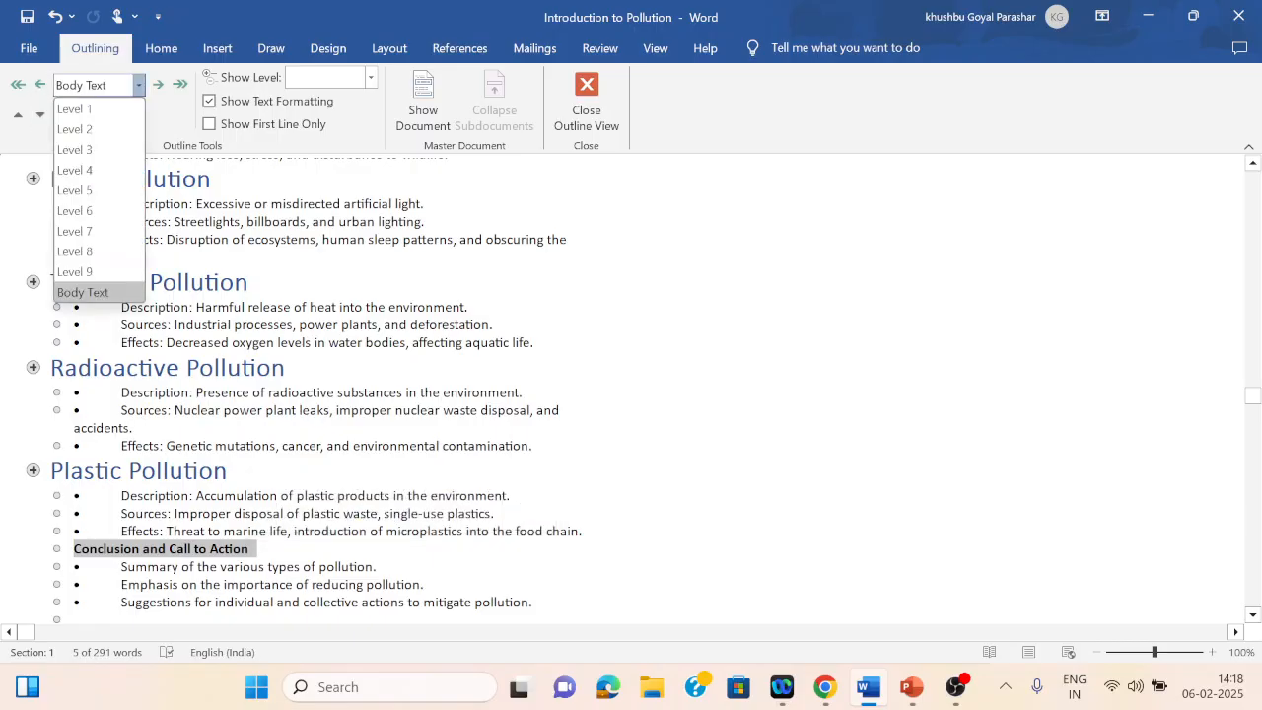
pyautogui.click(89, 108)
# Step: Set the two bullet points under Introduction to Pollution to outline Level 2
pyautogui.click(134, 428)
pyautogui.press('Up')
pyautogui.press('Up')
pyautogui.press('Up')
pyautogui.press('Up')
pyautogui.press('Up')
pyautogui.press('Up')
pyautogui.press('Up')
pyautogui.press('Up')
pyautogui.press('Up')
pyautogui.press('Up')
pyautogui.press('Up')
pyautogui.press('Up')
pyautogui.press('Up')
pyautogui.press('Up')
pyautogui.press('Up')
pyautogui.press('Up')
pyautogui.press('Up')
pyautogui.press('Up')
pyautogui.press('Up')
pyautogui.press('Up')
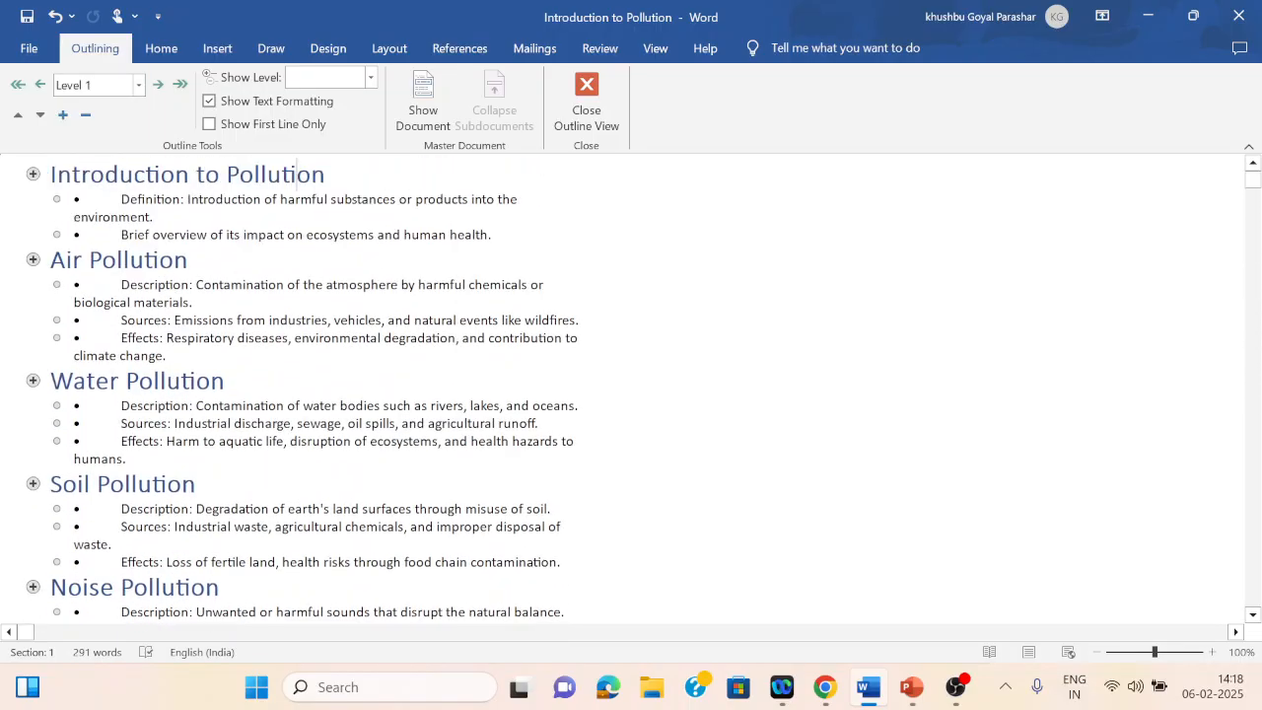
pyautogui.moveTo(122, 200); pyautogui.dragTo(493, 236)
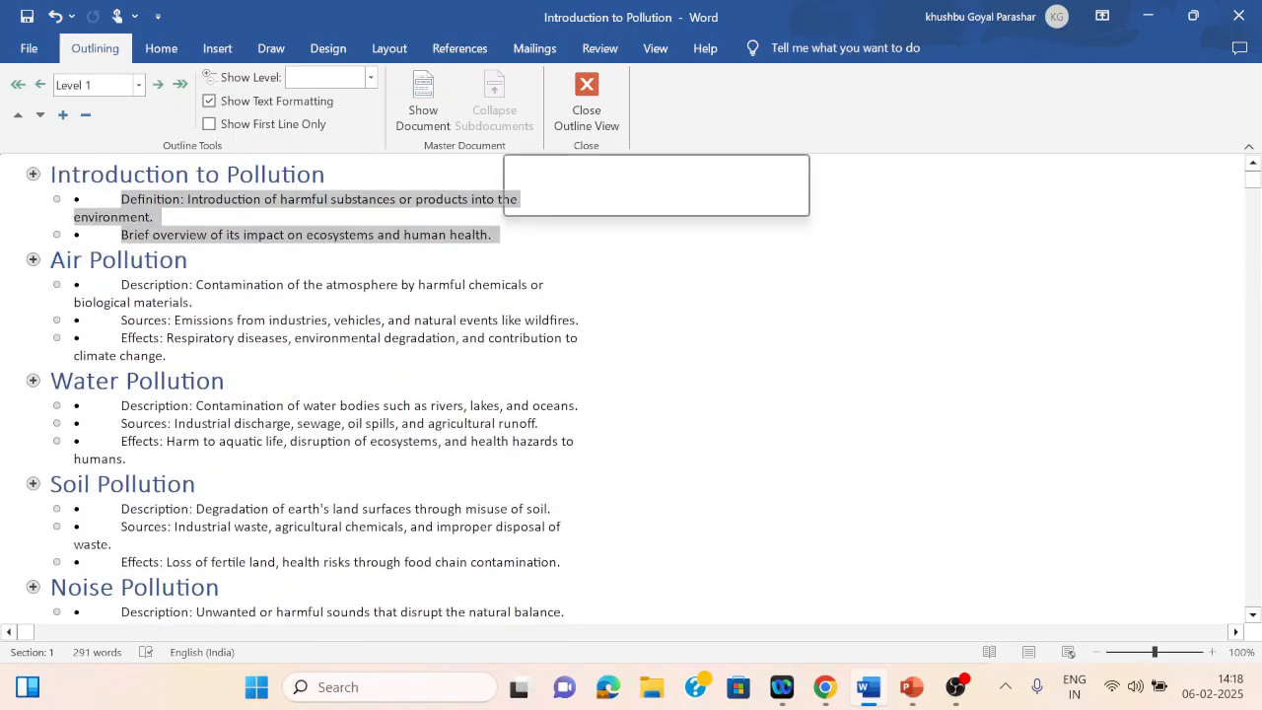
pyautogui.click(138, 85)
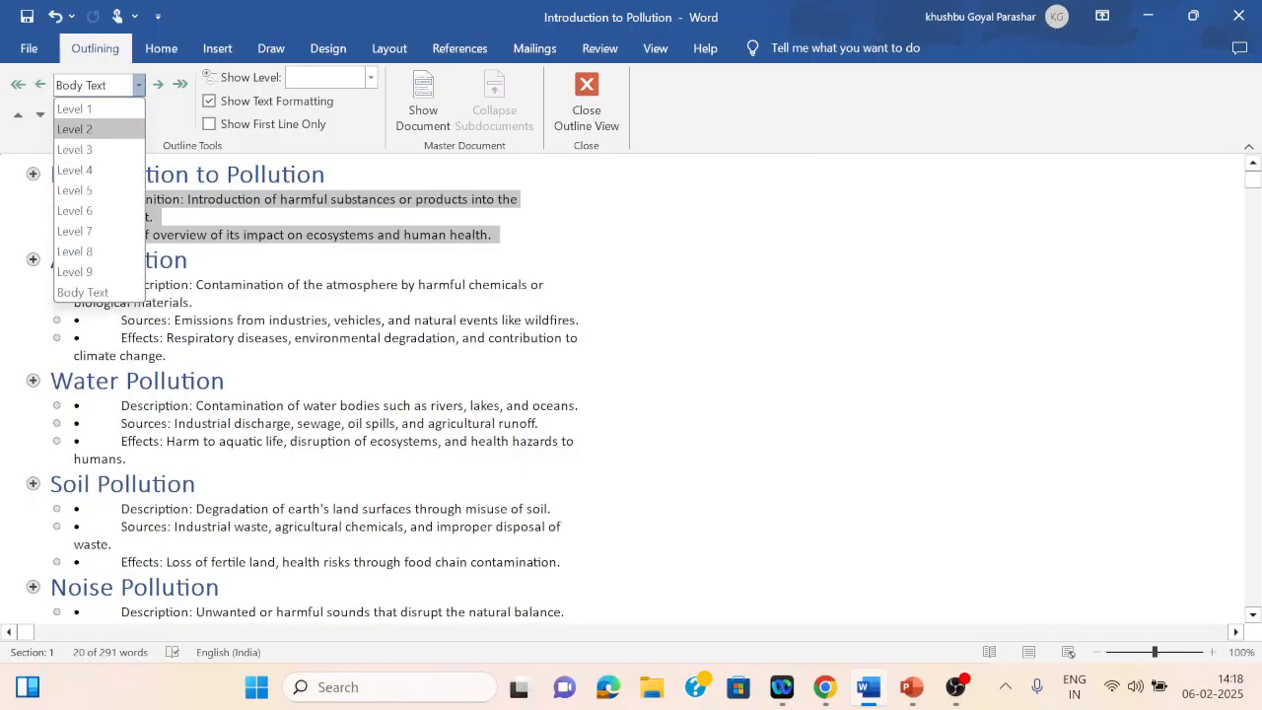
pyautogui.click(75, 129)
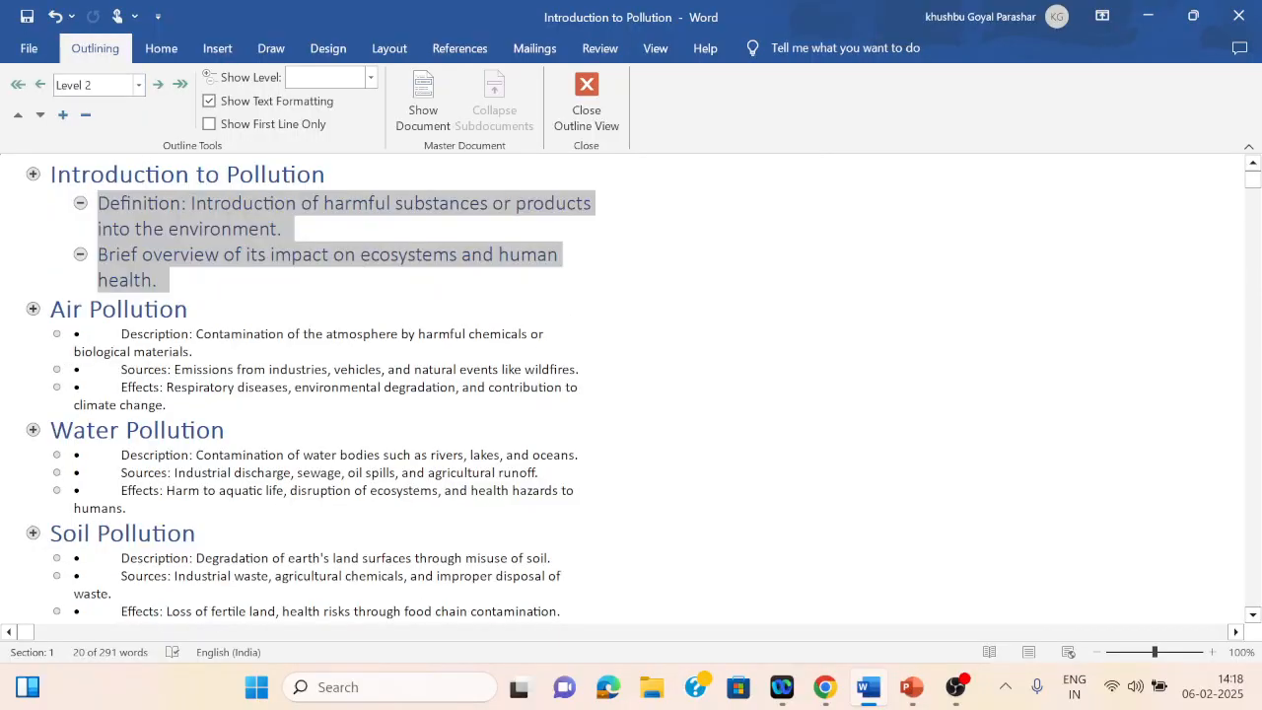
# Step: Set the bullet points under Air Pollution and Water Pollution to outline Level 2
pyautogui.moveTo(121, 333); pyautogui.dragTo(165, 404)
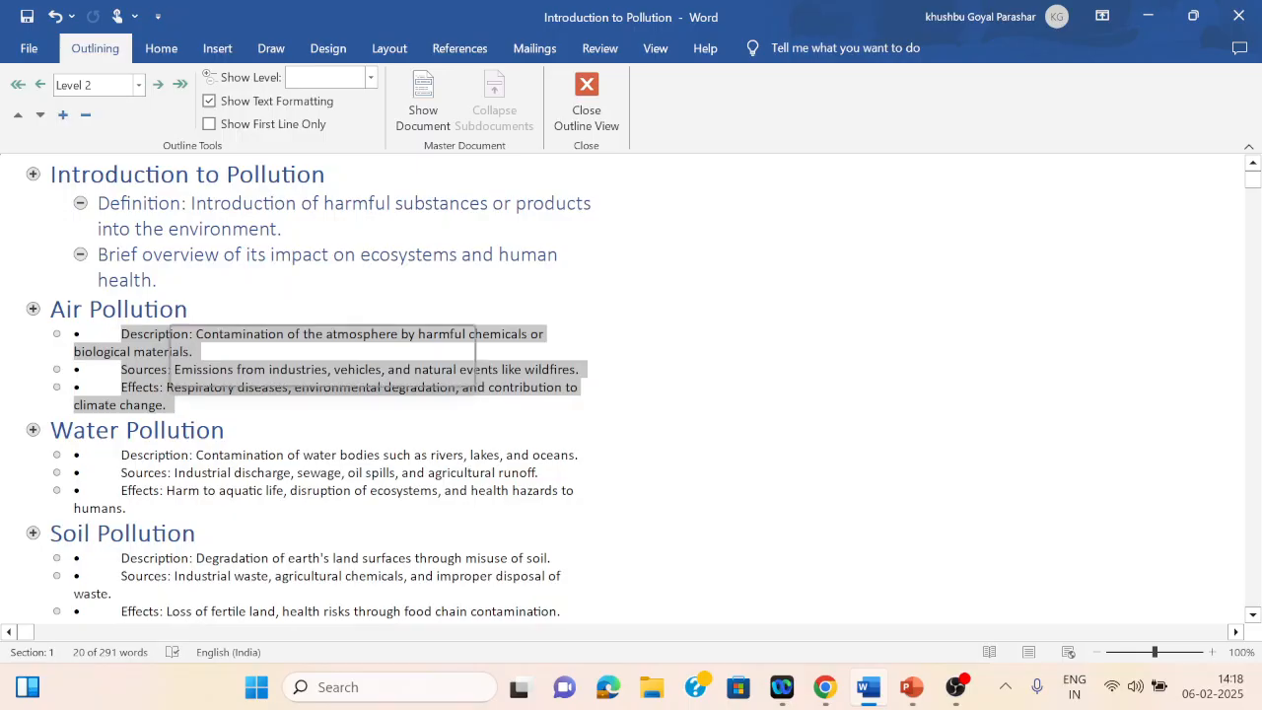
pyautogui.click(139, 85)
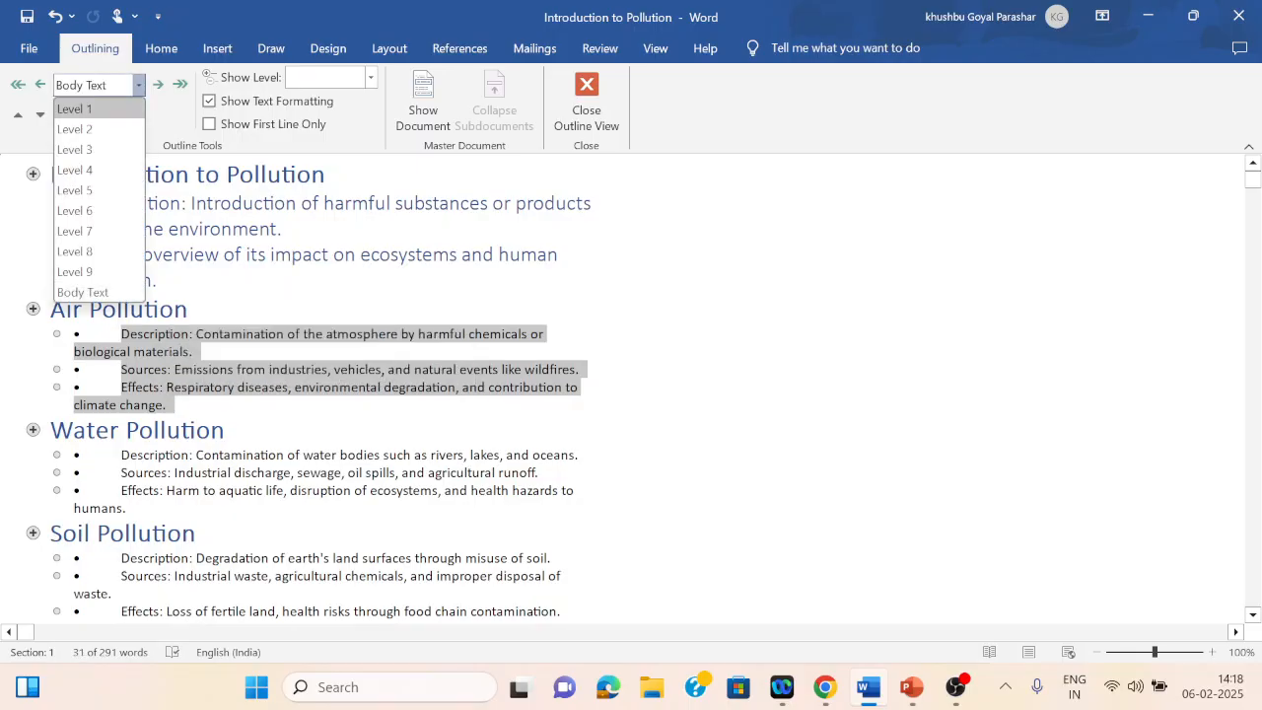
pyautogui.click(75, 129)
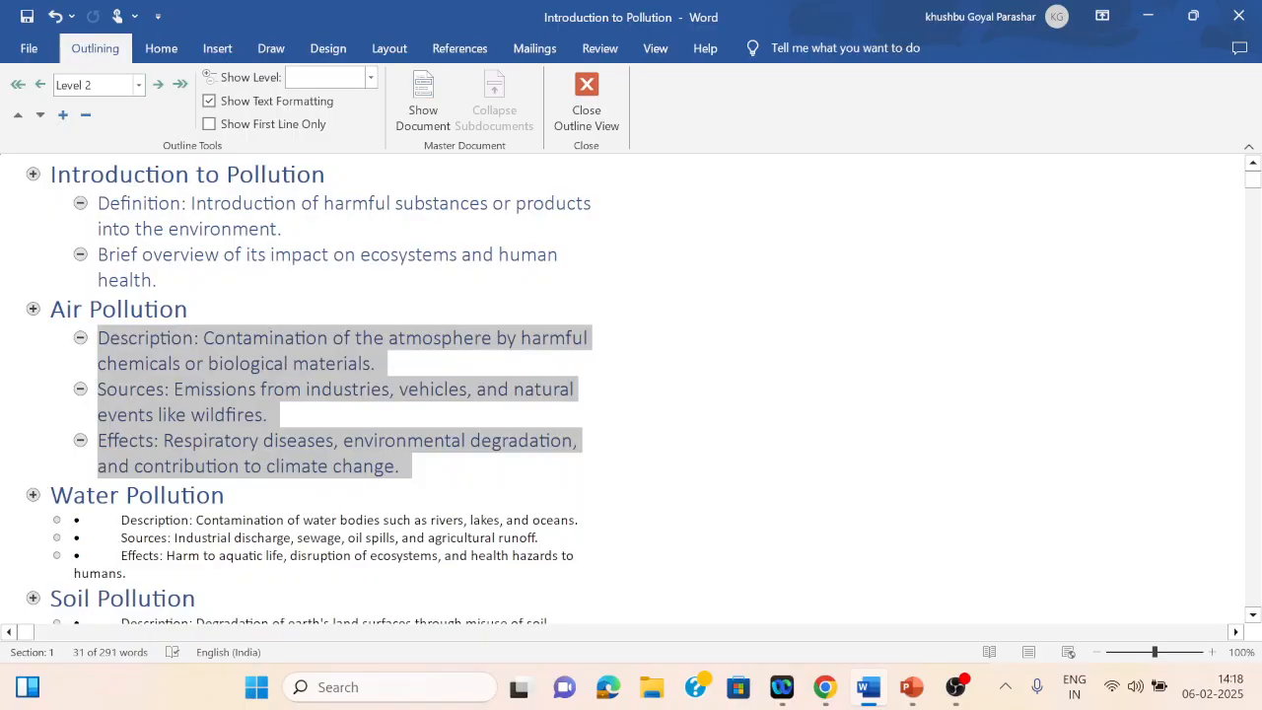
pyautogui.moveTo(121, 519); pyautogui.dragTo(582, 570)
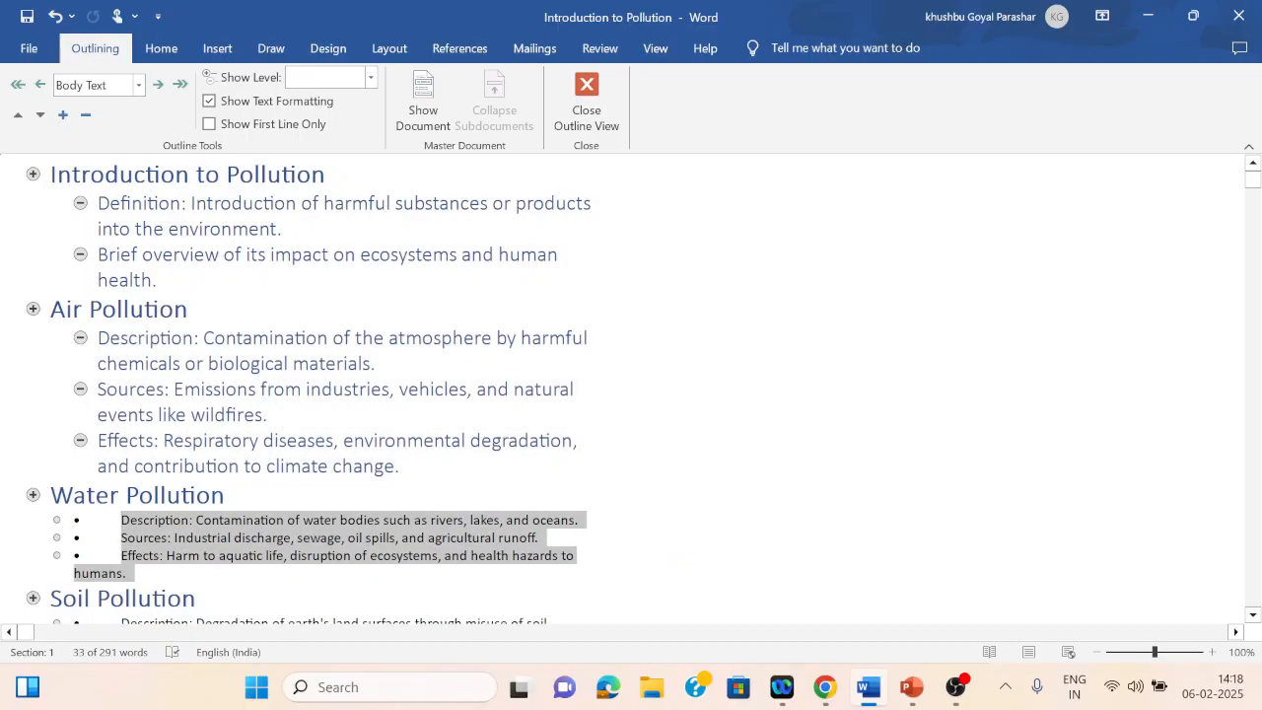
pyautogui.click(138, 84)
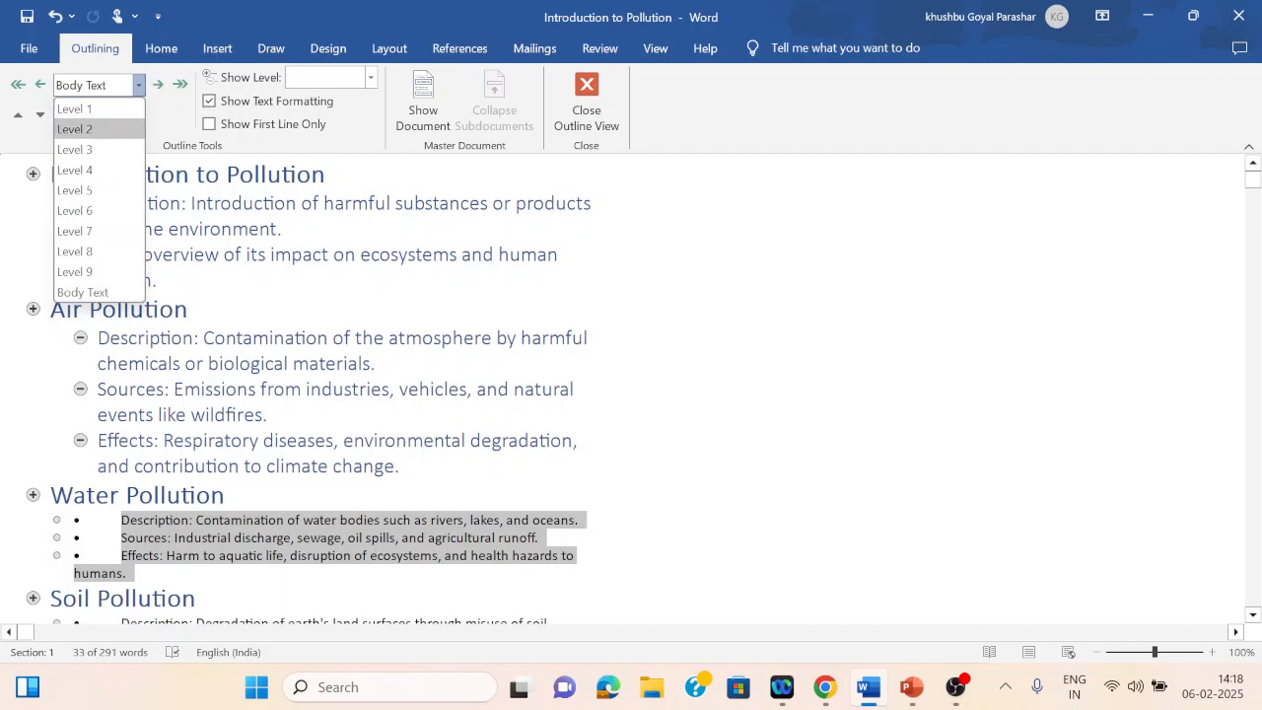
pyautogui.click(75, 130)
pyautogui.click(225, 414)
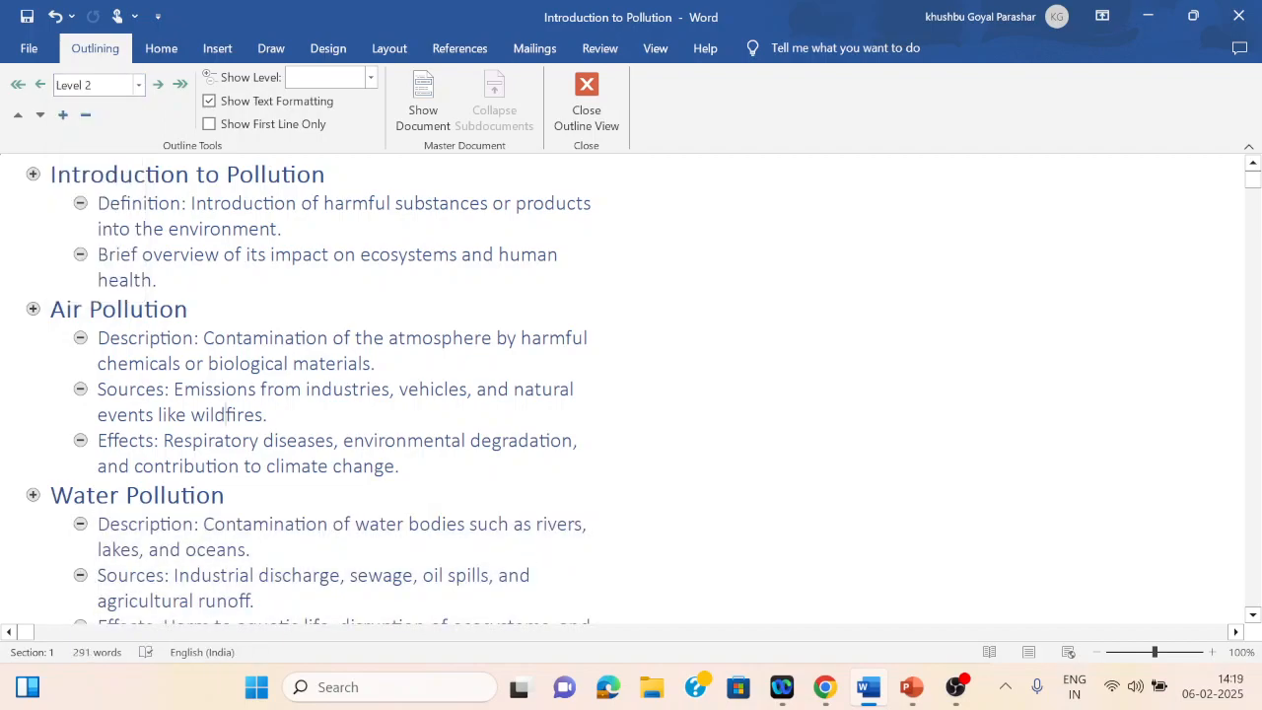
# Step: Break the Soil Pollution effects line after 'Effects:' and turn 'Loss of fertile land' into numbered item 1
pyautogui.scroll(-1, 227, 601)
pyautogui.scroll(-4, 225, 621)
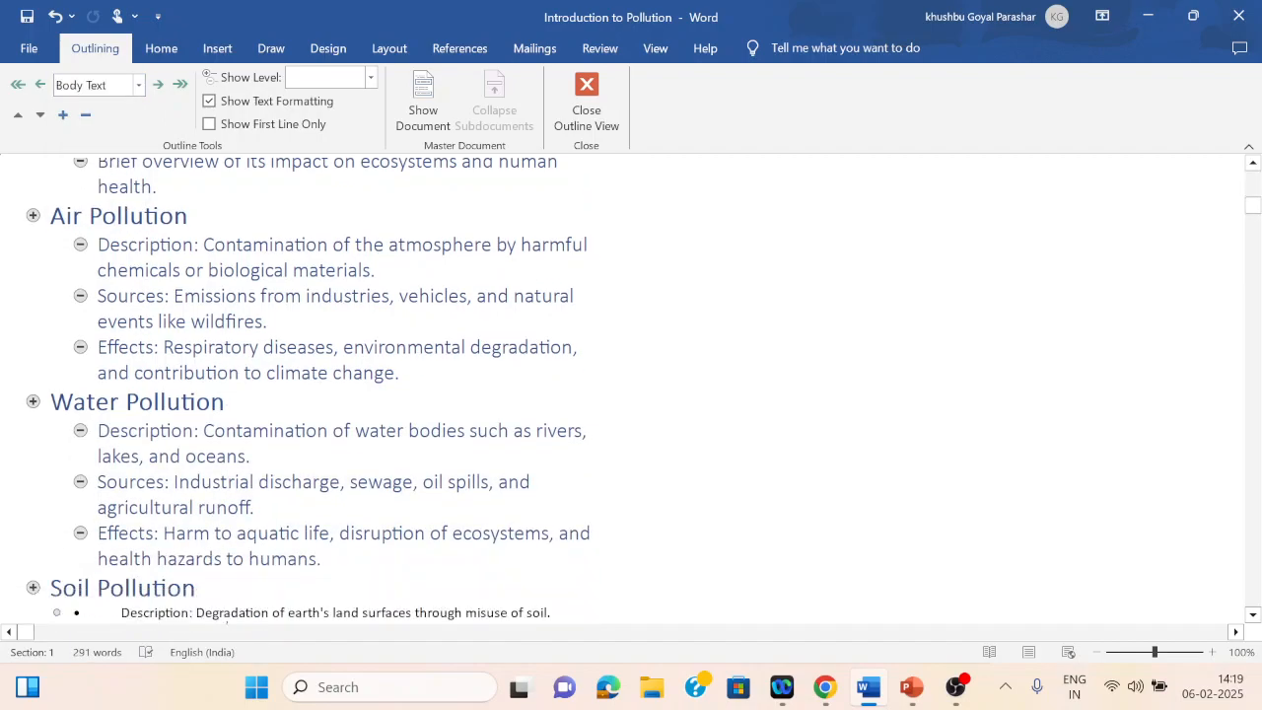
pyautogui.scroll(-1, 228, 623)
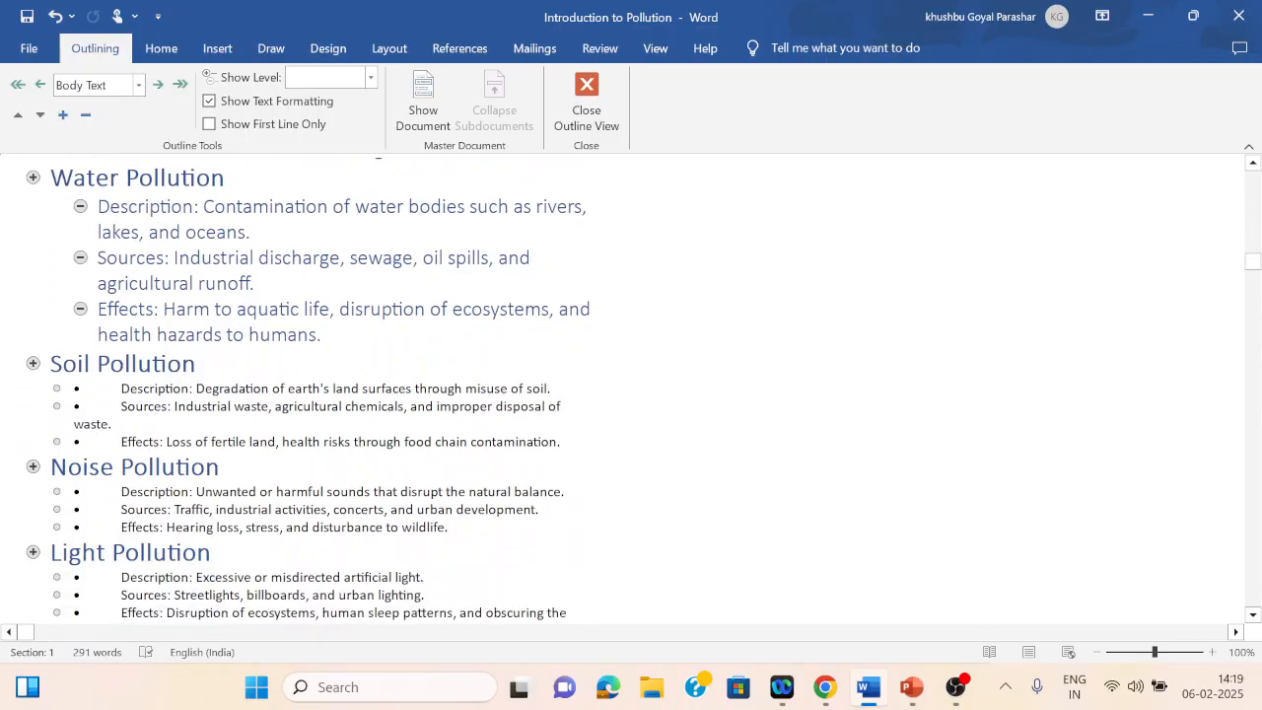
pyautogui.press('Return')
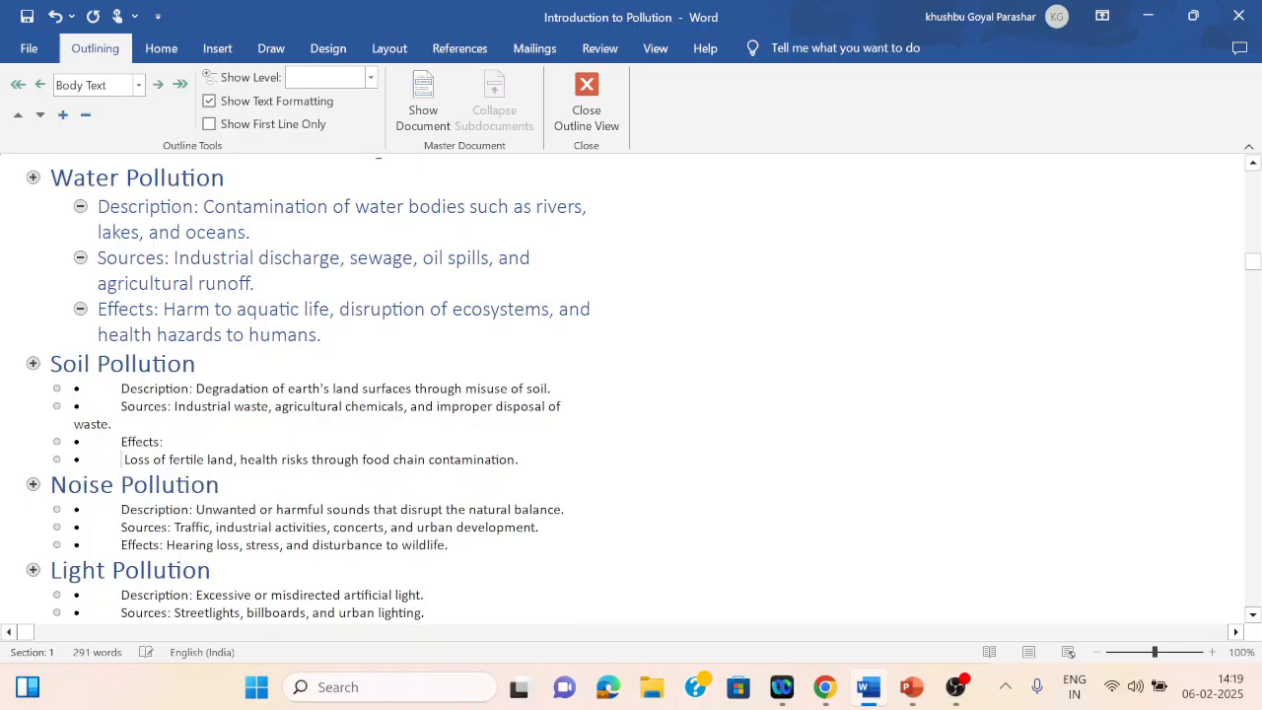
pyautogui.write('1')
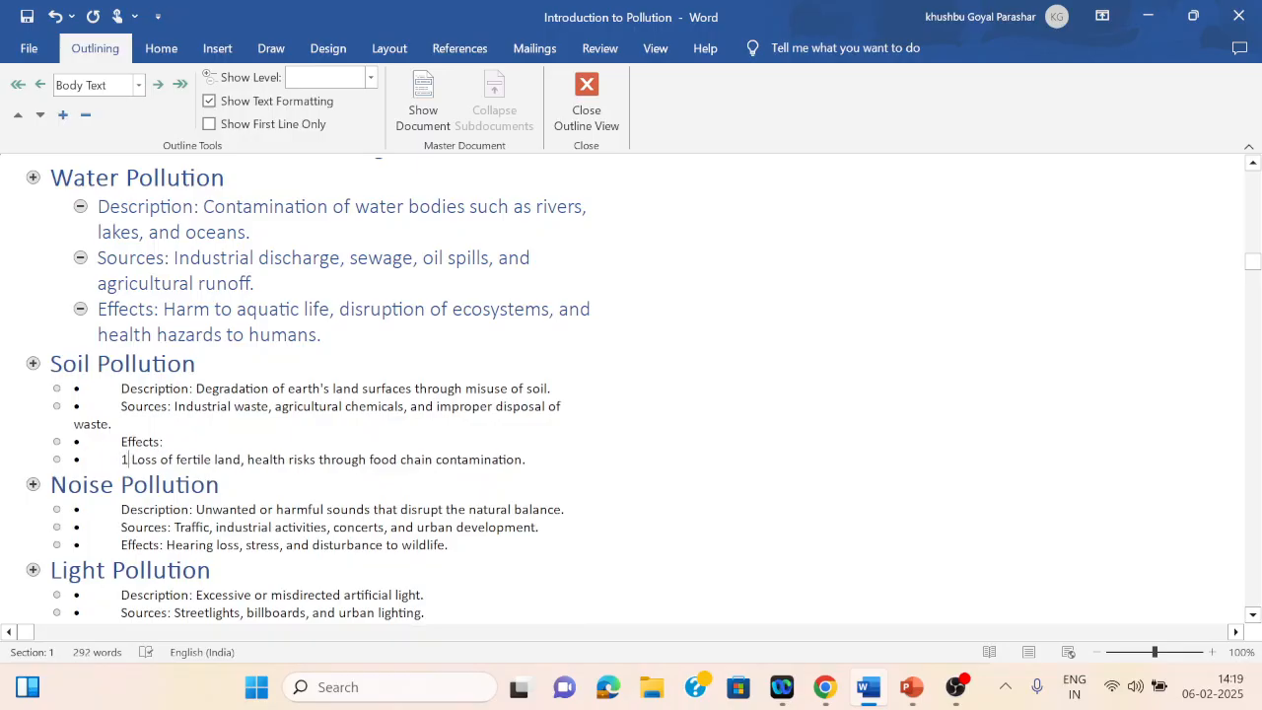
pyautogui.write('.')
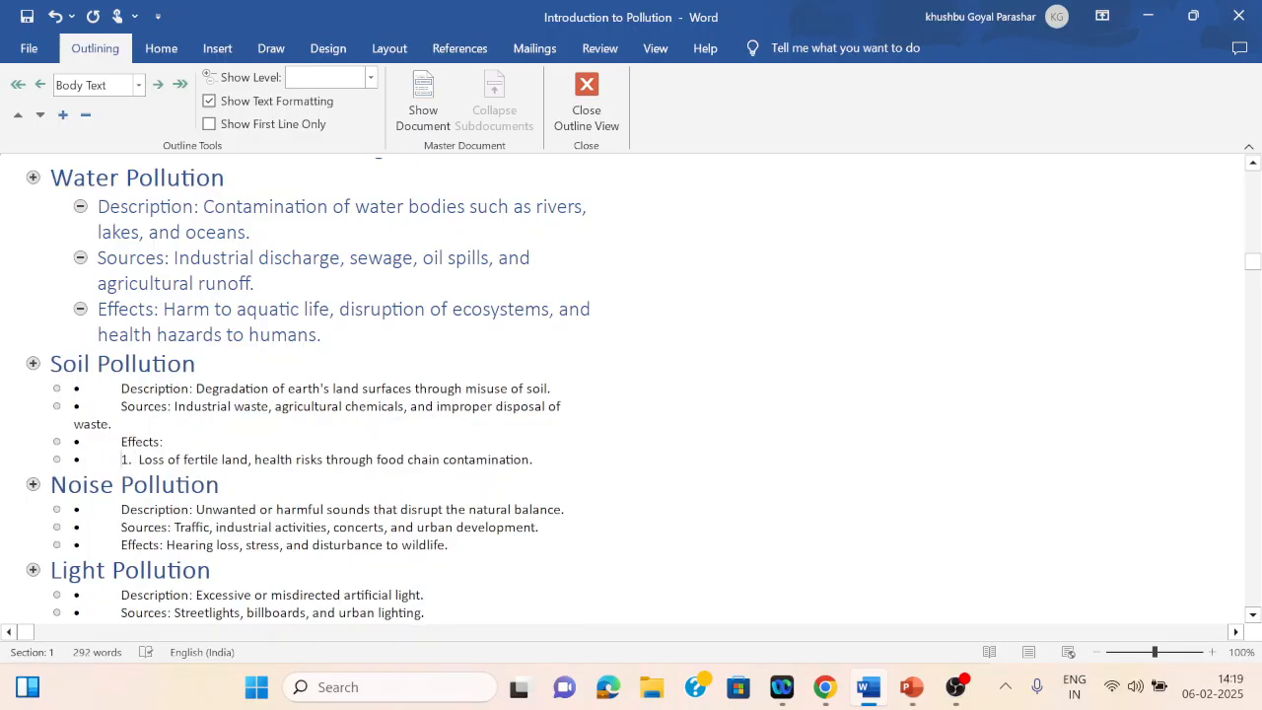
pyautogui.press('BackSpace')
pyautogui.press('BackSpace')
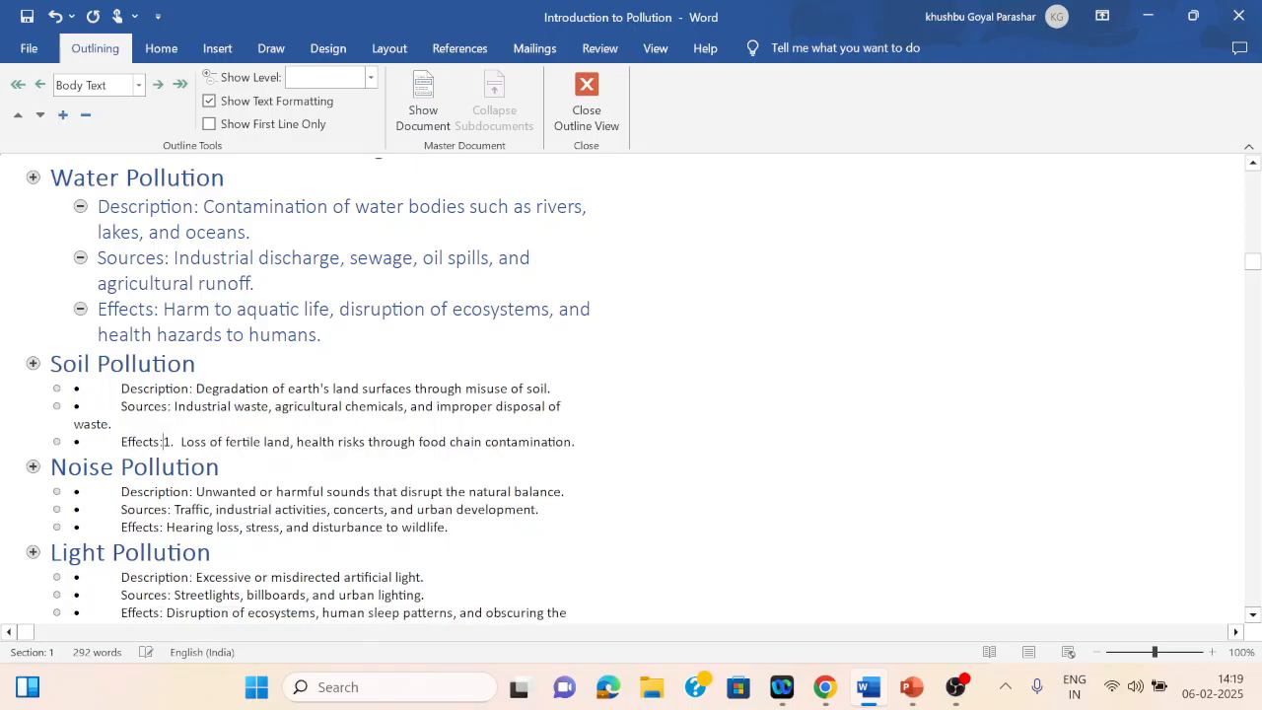
pyautogui.press('Return')
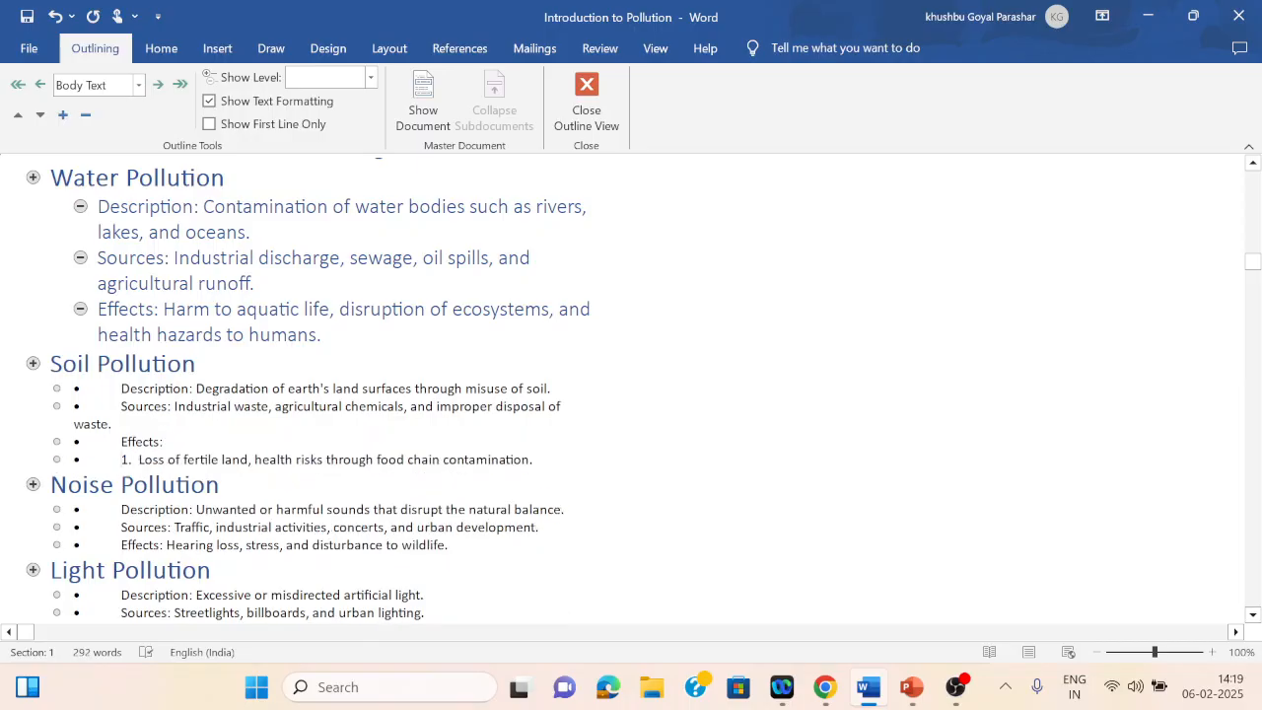
pyautogui.press('BackSpace')
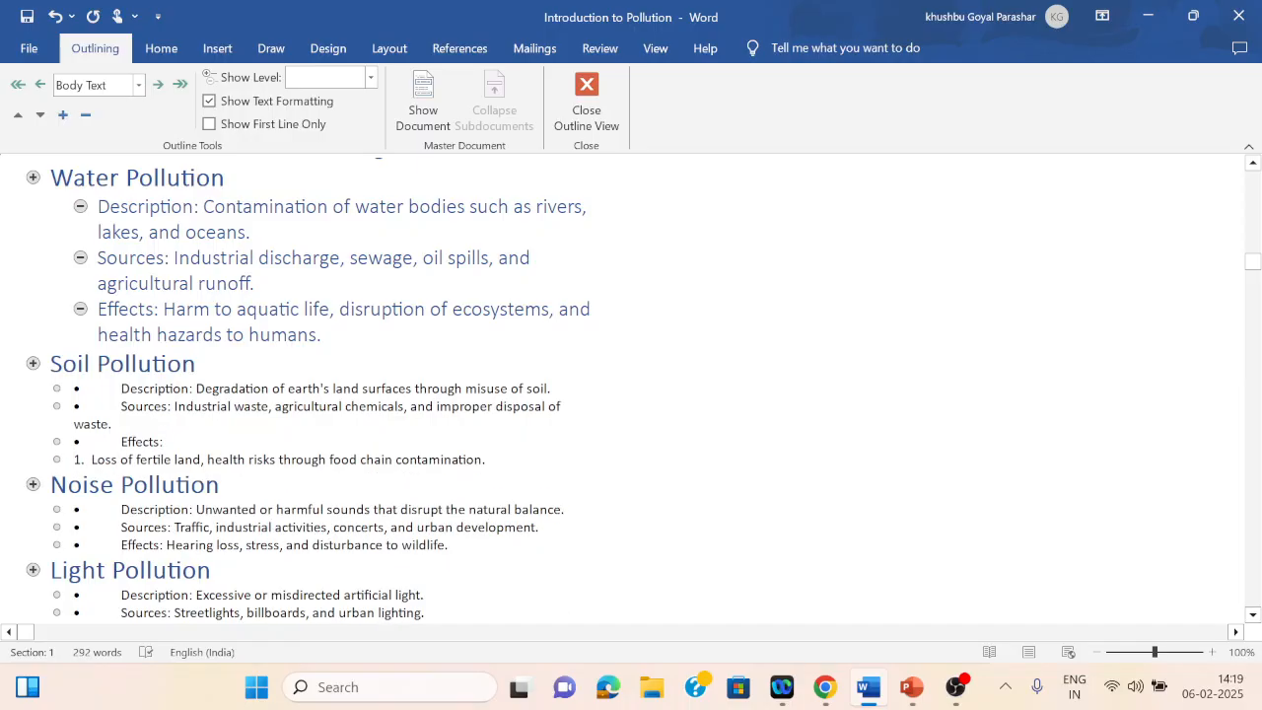
# Step: Split the remaining Soil Pollution effect text into numbered items 2 and 3 after 'land,' and 'through'
pyautogui.press('Return')
pyautogui.write('2')
pyautogui.press('BackSpace')
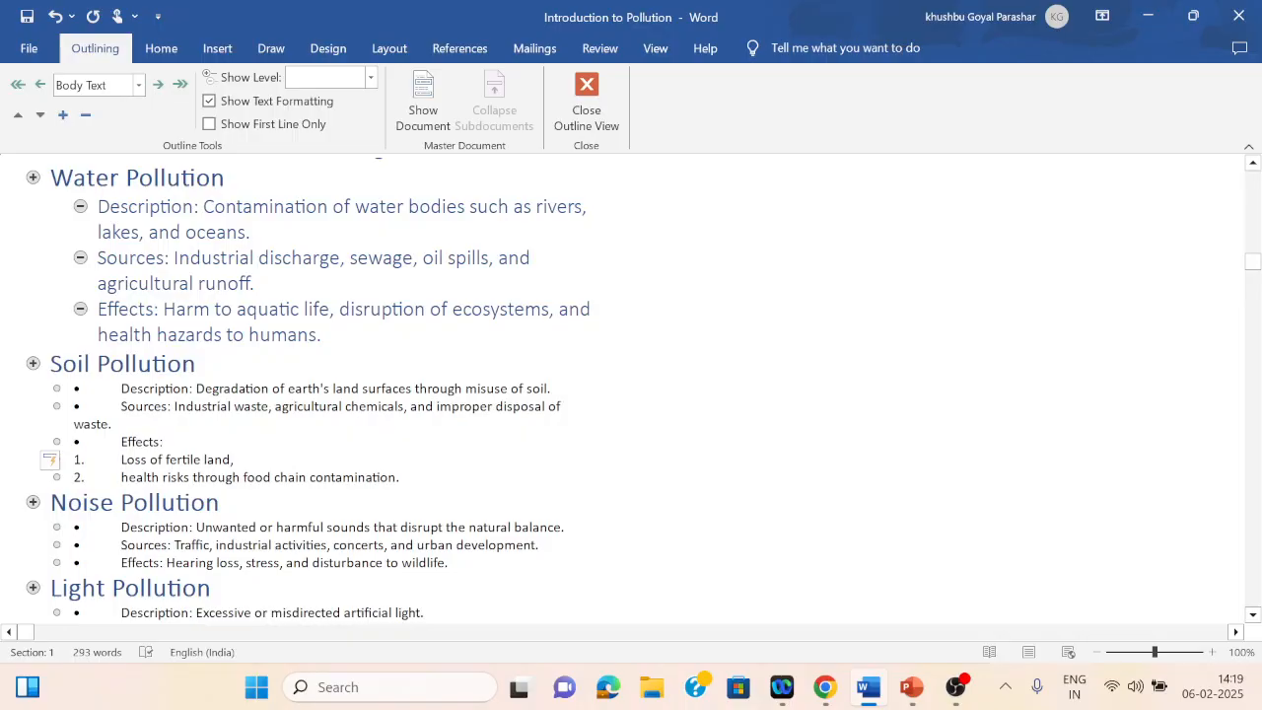
pyautogui.press('Return')
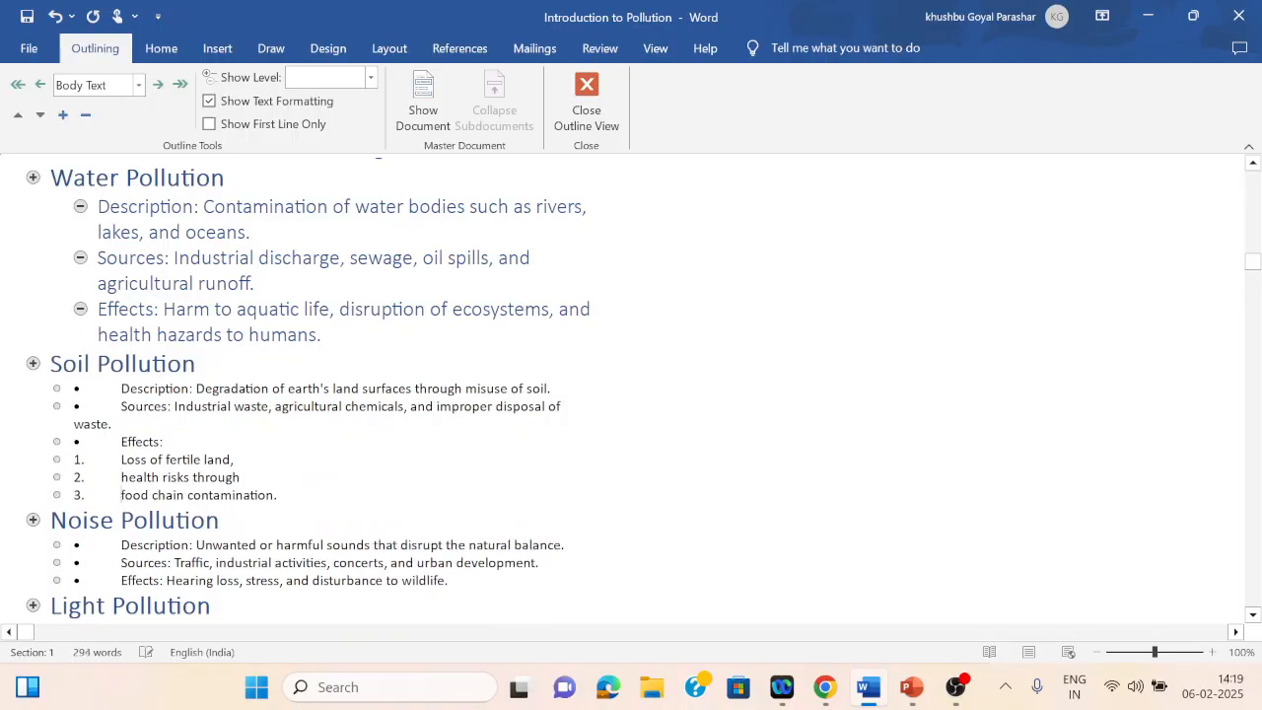
# Step: Set the Soil Pollution bullet points, including 'Effects:', to outline Level 2
pyautogui.moveTo(121, 389); pyautogui.dragTo(163, 442)
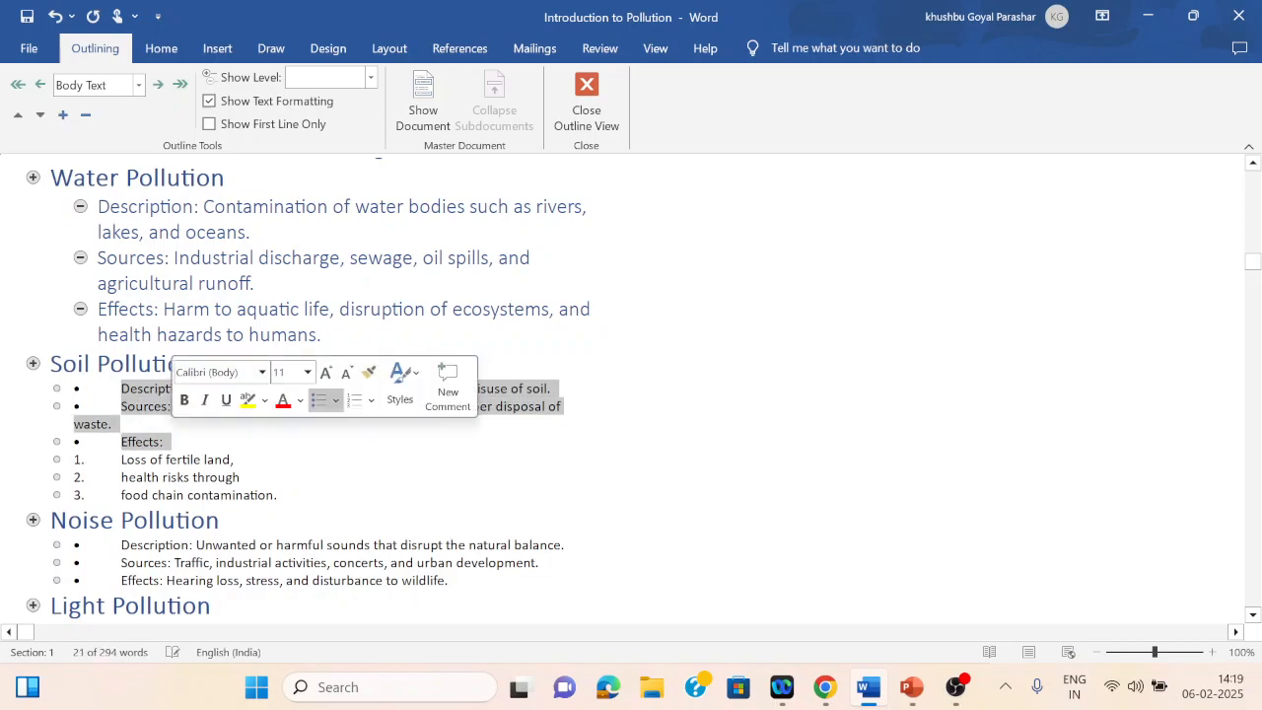
pyautogui.click(138, 85)
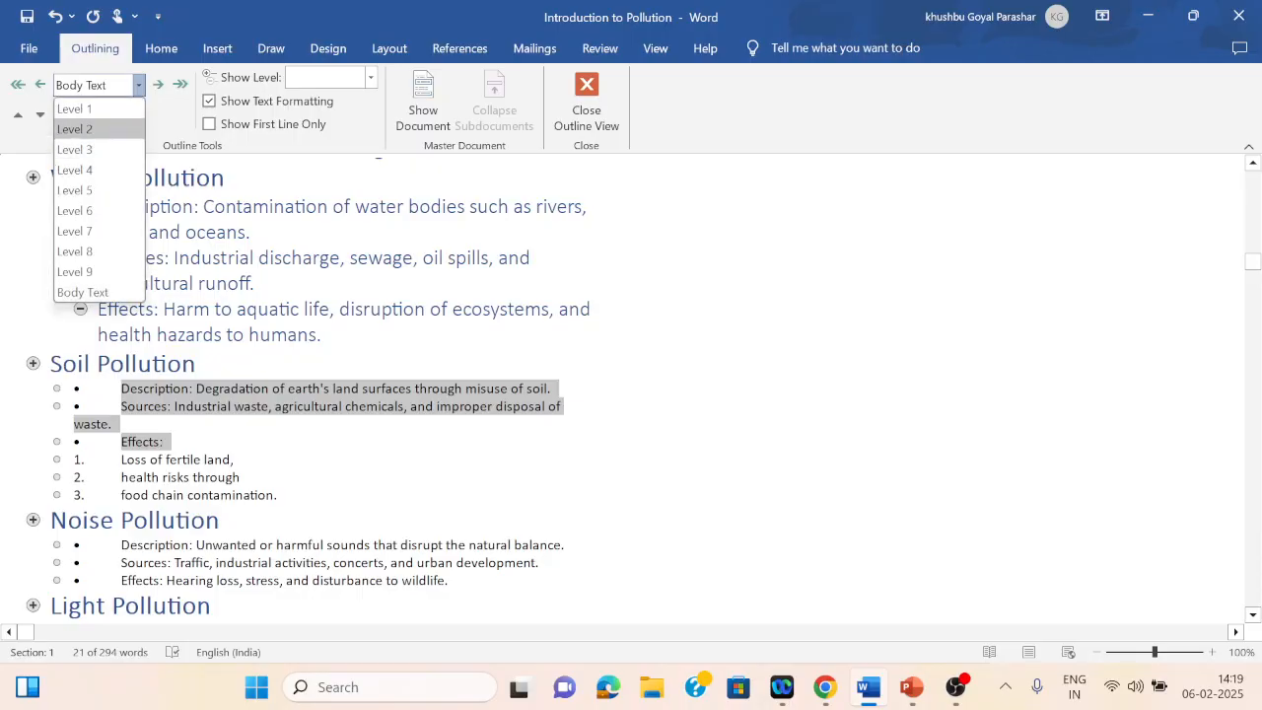
pyautogui.click(75, 129)
# Step: Set the three numbered Soil Pollution effects to outline Level 3
pyautogui.moveTo(167, 517); pyautogui.dragTo(325, 552)
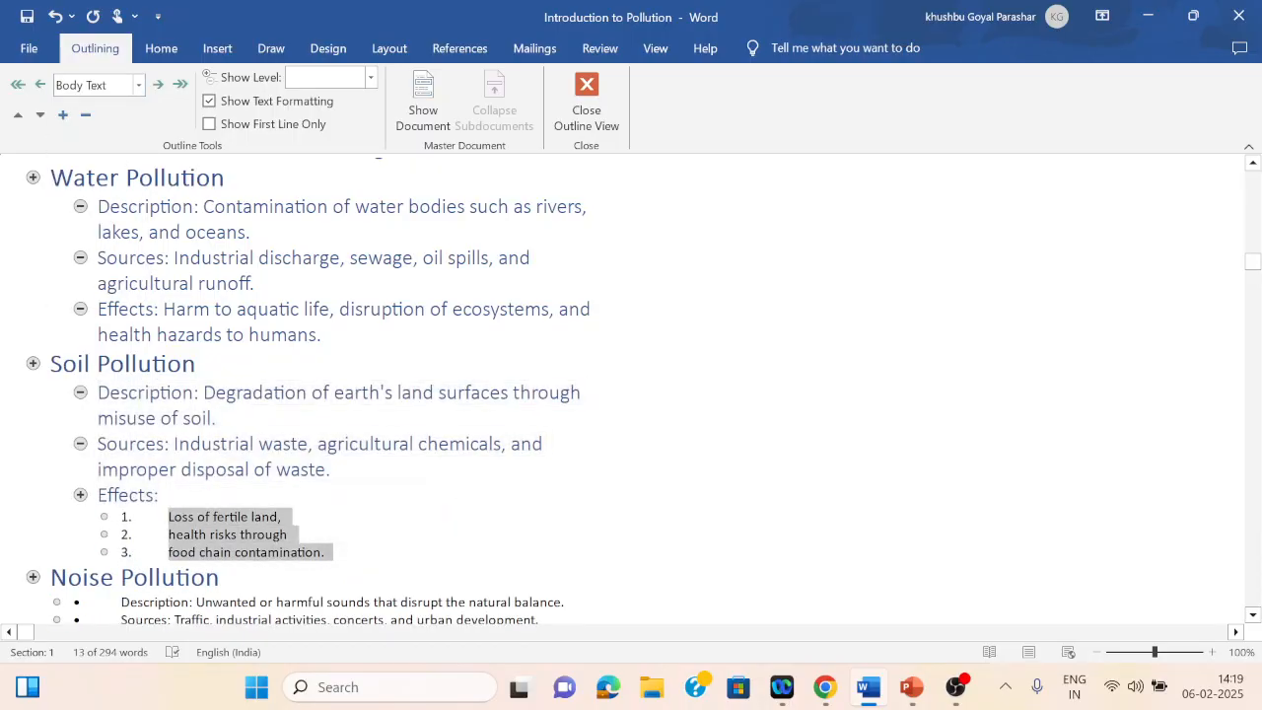
pyautogui.click(138, 85)
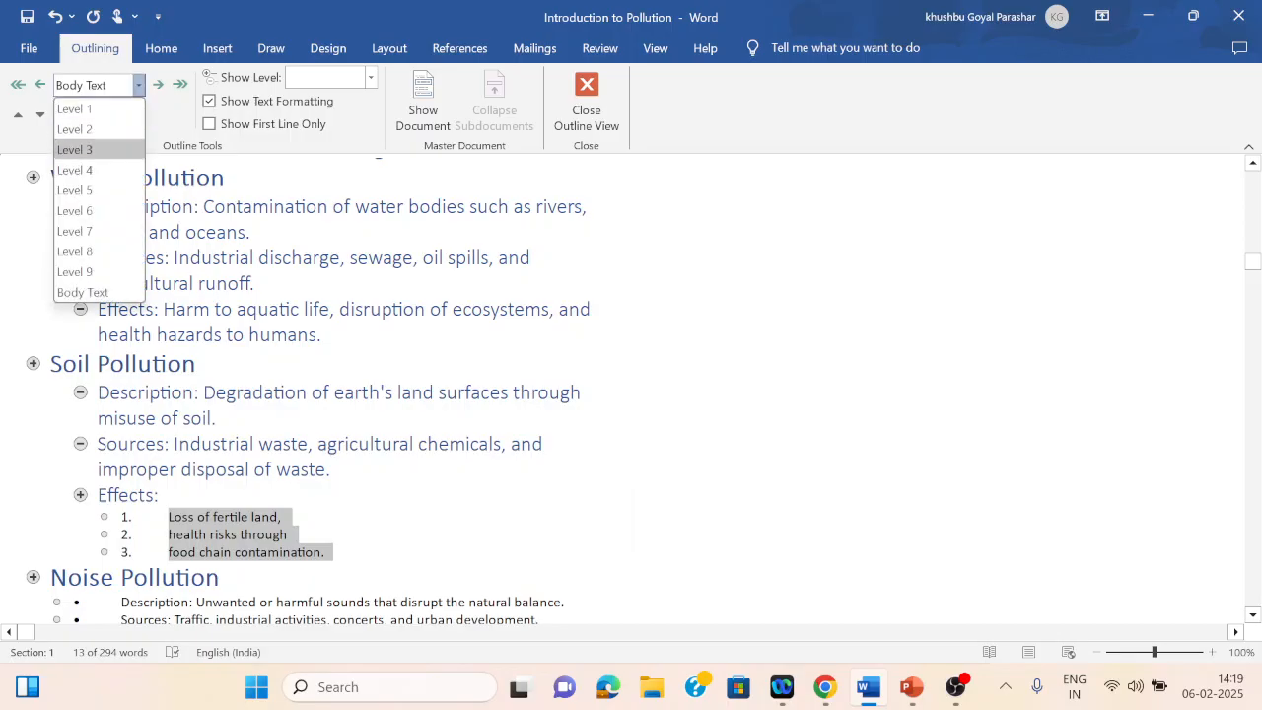
pyautogui.click(75, 148)
# Step: Set the bullet points under Noise, Light and Thermal Pollution together to outline Level 2
pyautogui.click(327, 552)
pyautogui.press('Down')
pyautogui.press('Down')
pyautogui.press('Down')
pyautogui.press('Down')
pyautogui.press('Down')
pyautogui.press('Down')
pyautogui.press('Down')
pyautogui.press('Down')
pyautogui.press('Down')
pyautogui.press('Down')
pyautogui.press('Down')
pyautogui.press('Down')
pyautogui.press('Down')
pyautogui.press('Down')
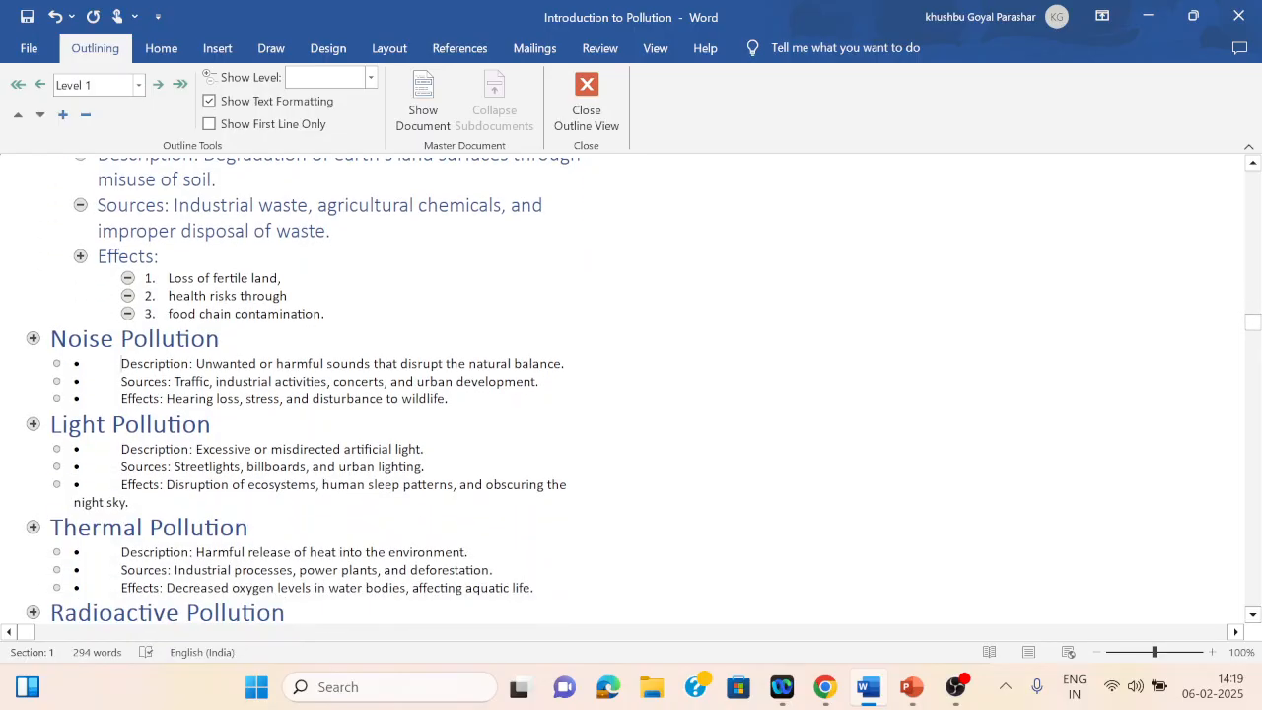
pyautogui.moveTo(122, 364); pyautogui.dragTo(448, 399)
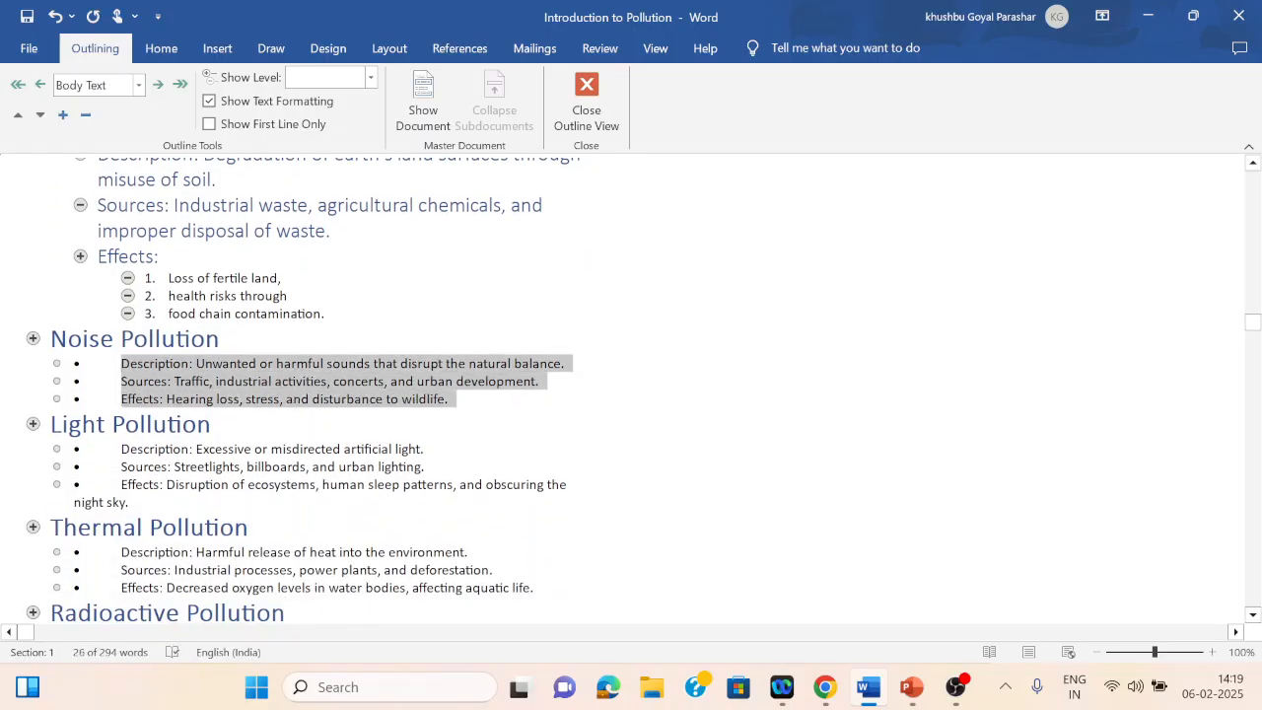
pyautogui.moveTo(121, 448); pyautogui.dragTo(128, 502)
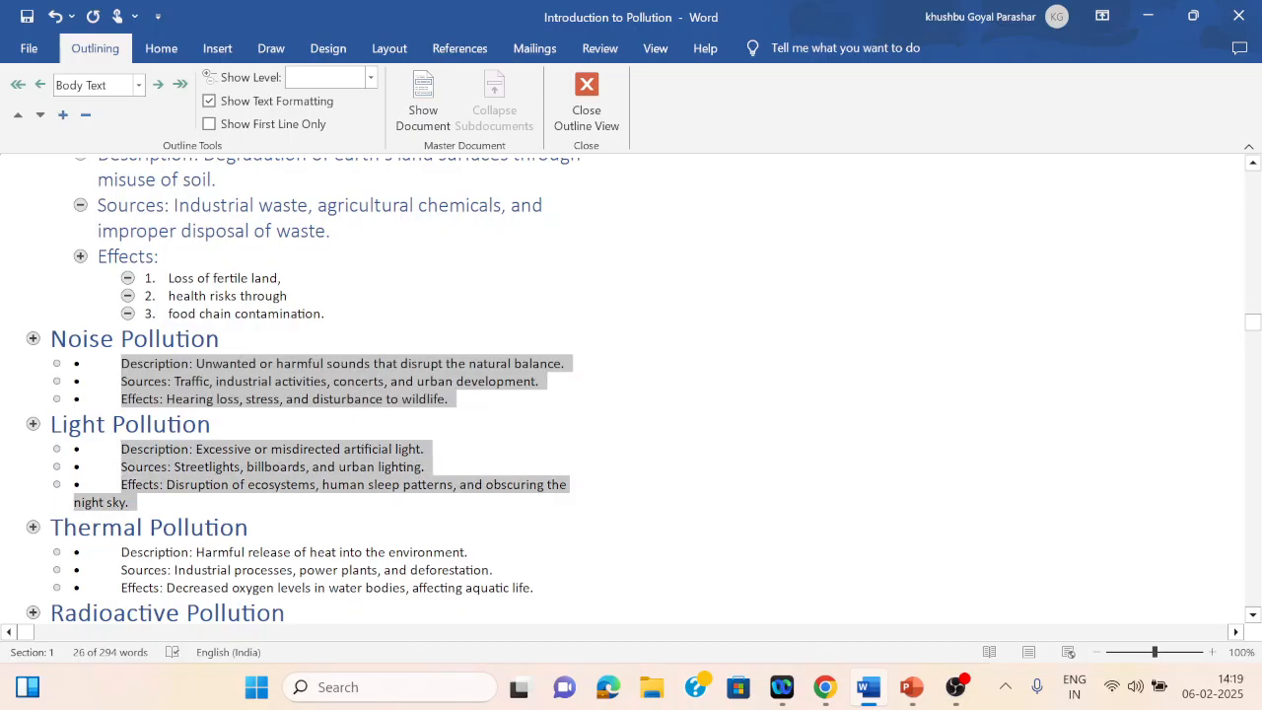
pyautogui.moveTo(122, 552); pyautogui.dragTo(535, 588)
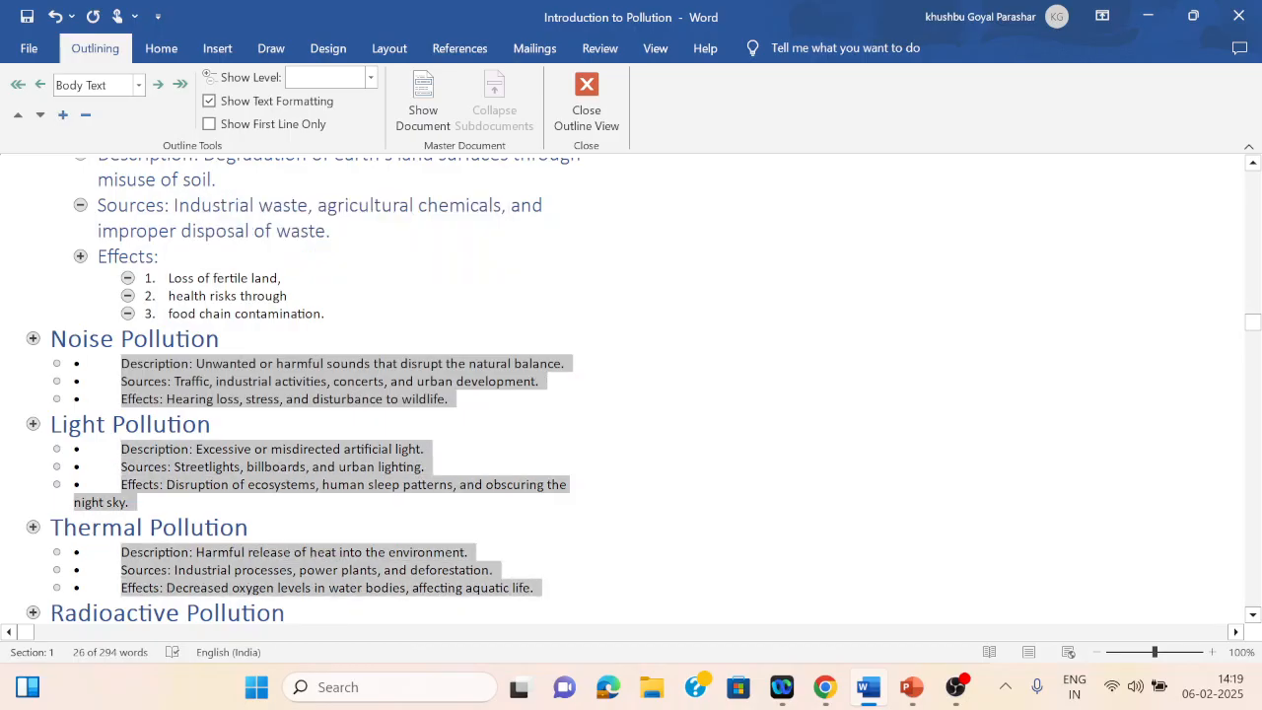
pyautogui.click(138, 85)
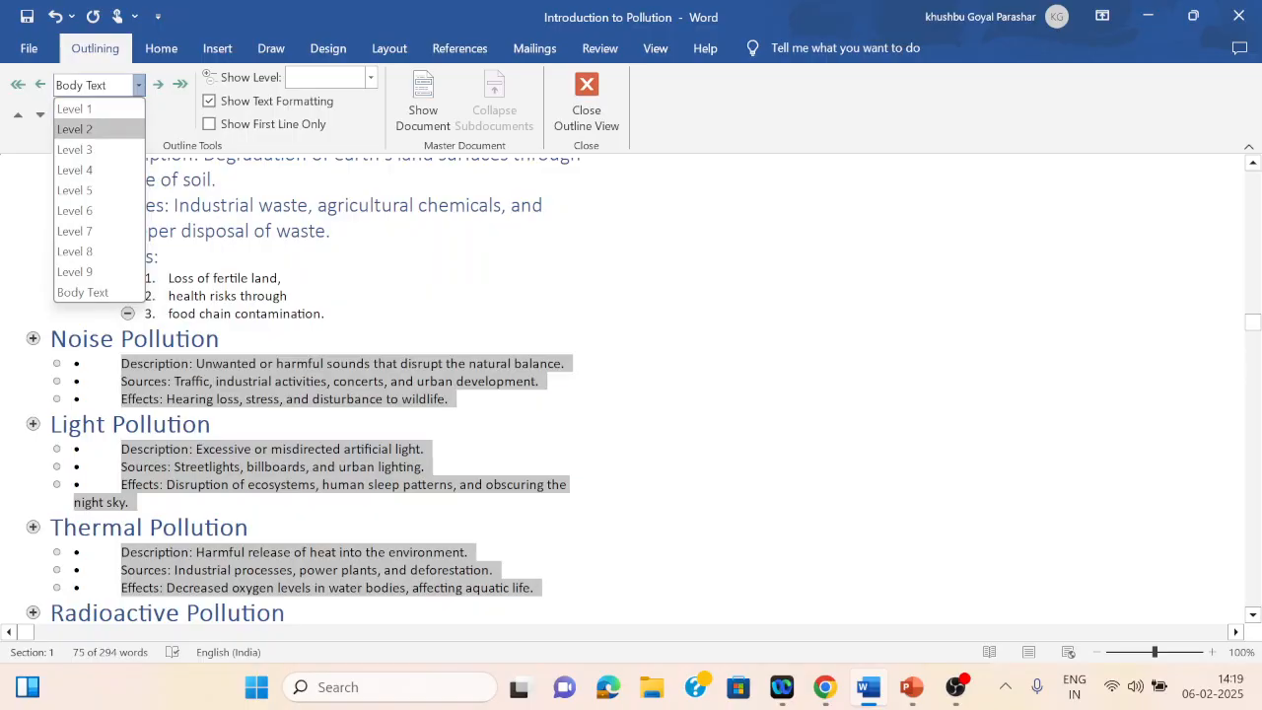
pyautogui.click(89, 129)
pyautogui.click(498, 579)
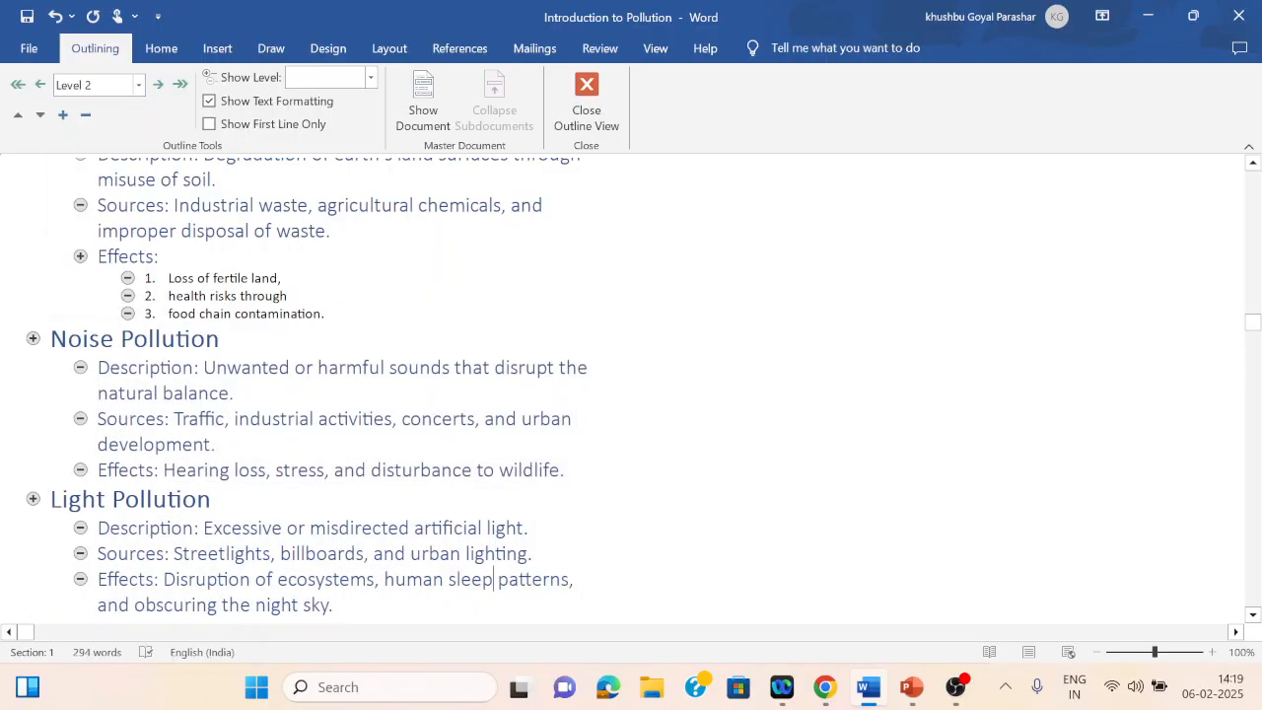
# Step: Set the bullet points under Radioactive Pollution, Plastic Pollution and Conclusion and Call to Action to outline Level 2
pyautogui.scroll(-5, 498, 582)
pyautogui.scroll(-4, 498, 582)
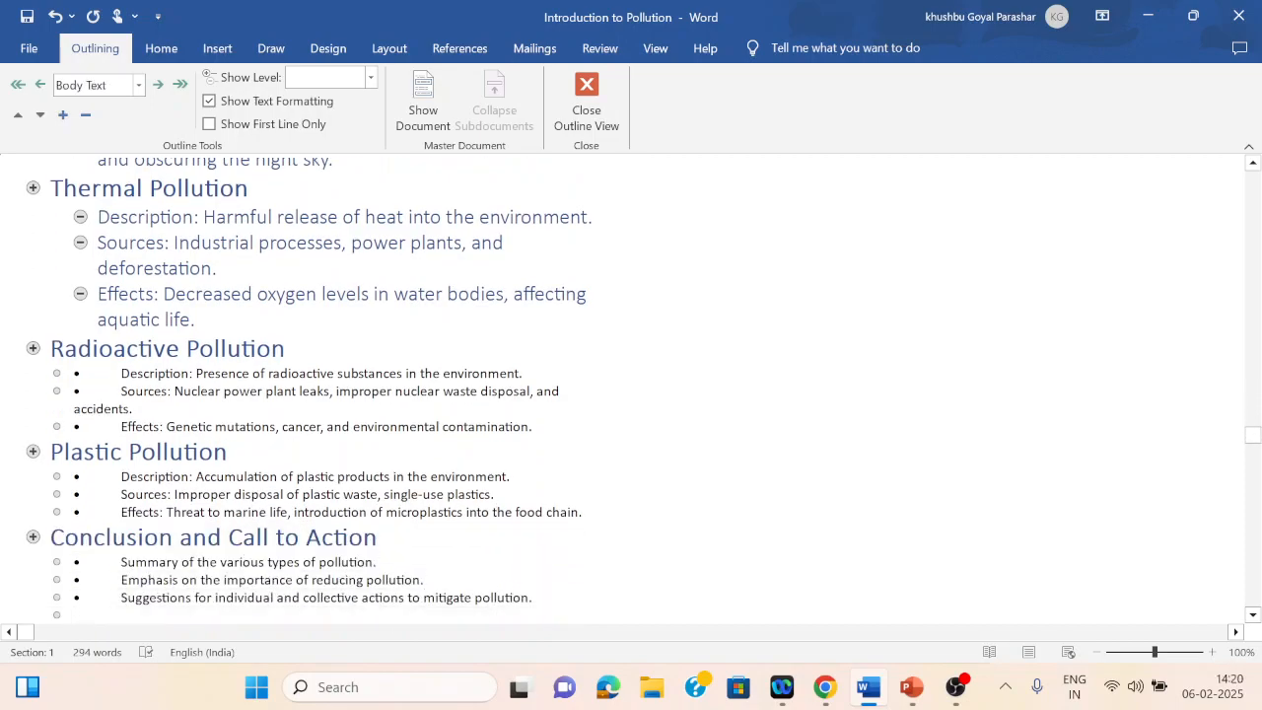
pyautogui.moveTo(122, 373); pyautogui.dragTo(533, 427)
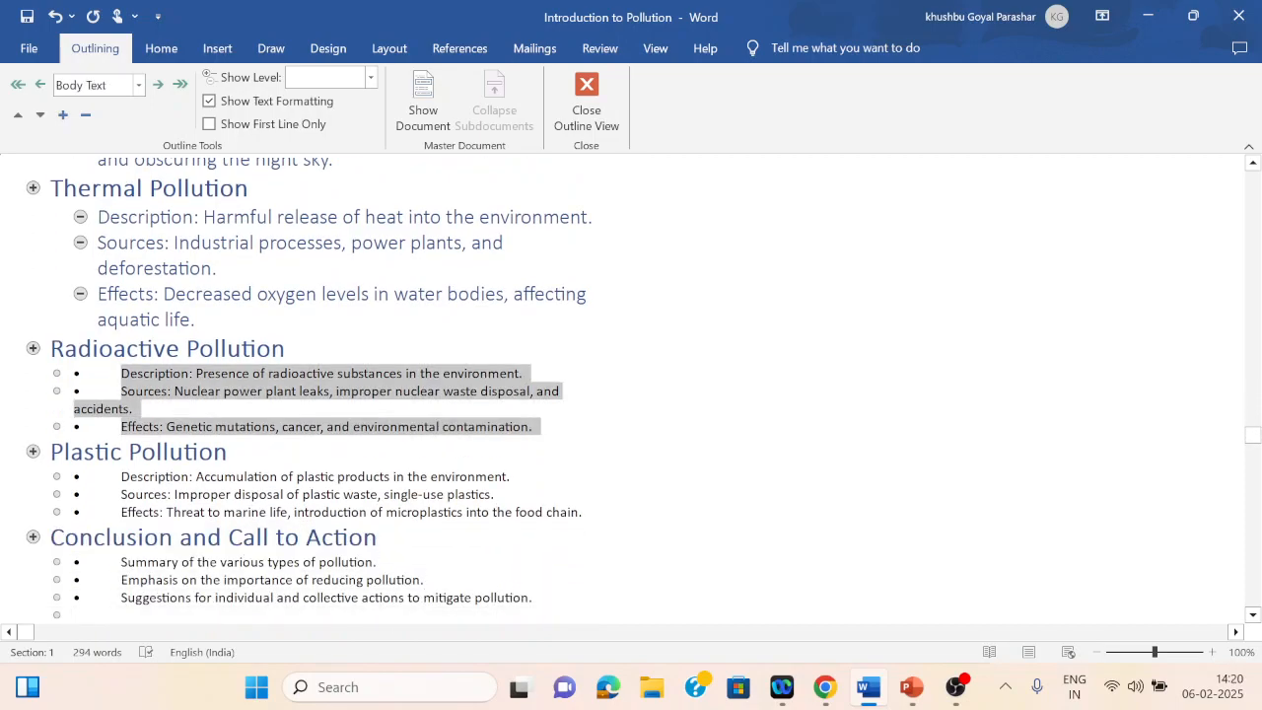
pyautogui.moveTo(122, 477); pyautogui.dragTo(589, 513)
pyautogui.moveTo(123, 562); pyautogui.dragTo(537, 598)
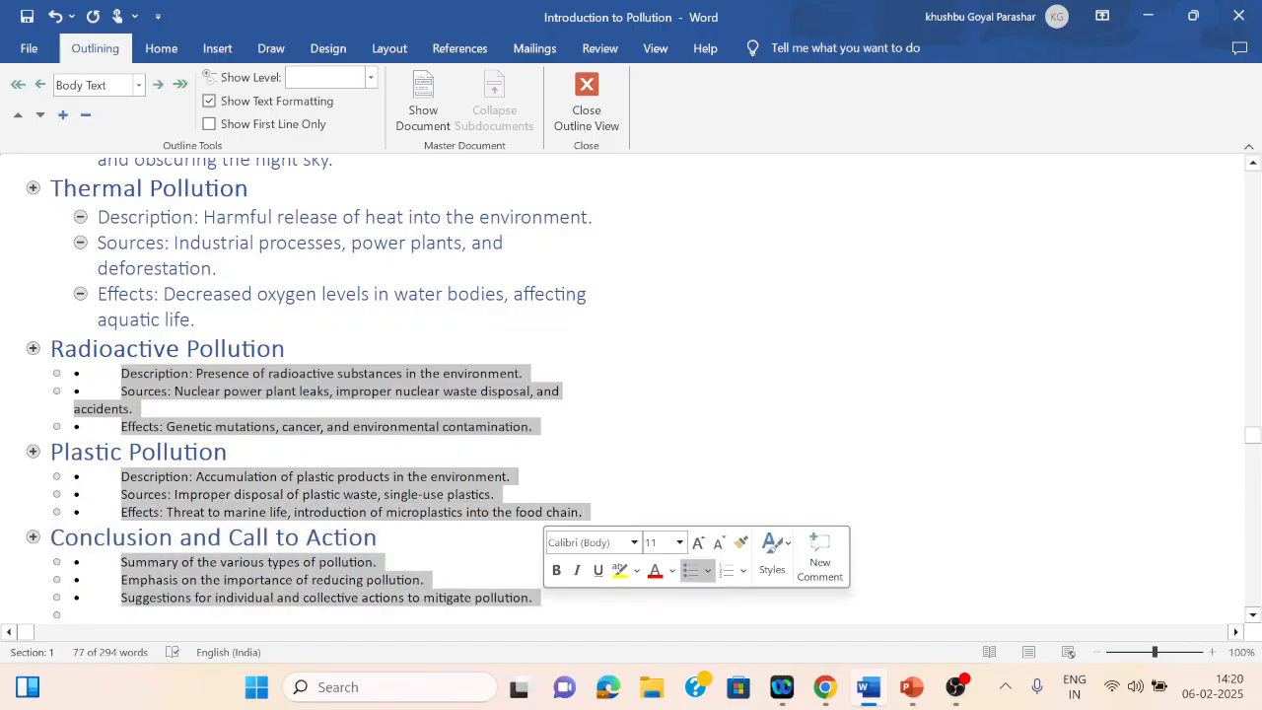
pyautogui.click(138, 84)
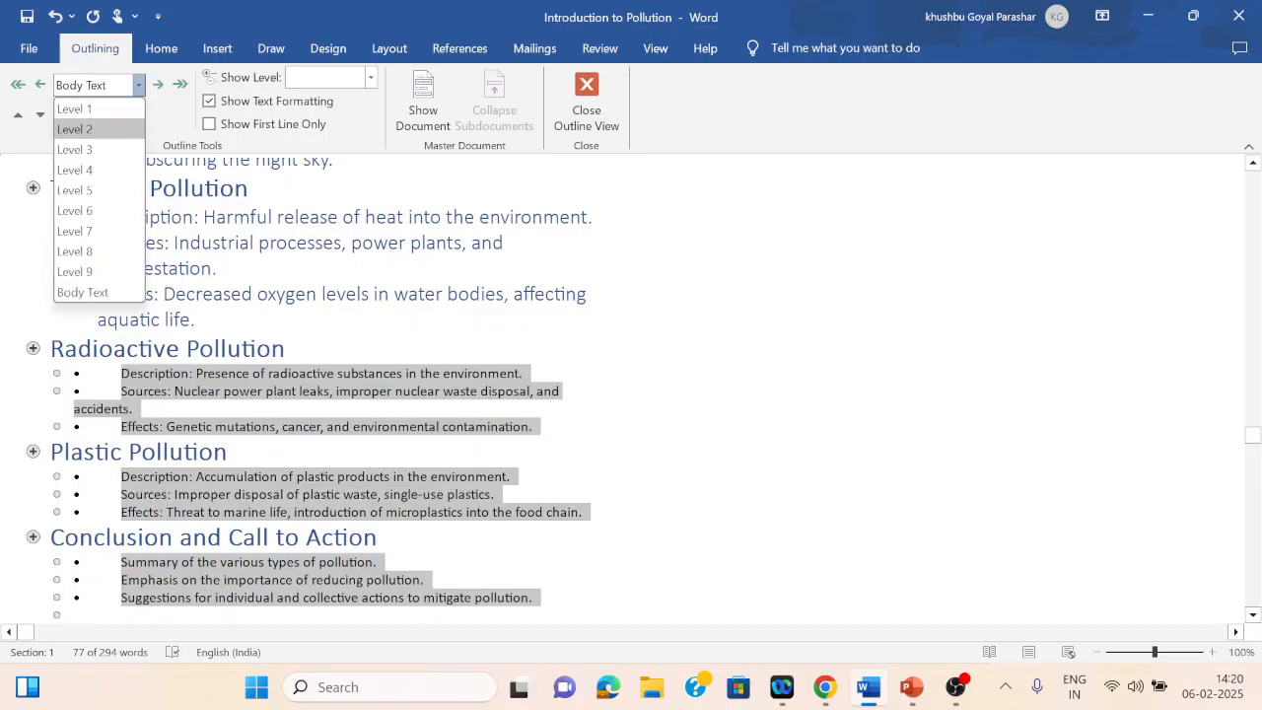
pyautogui.click(75, 130)
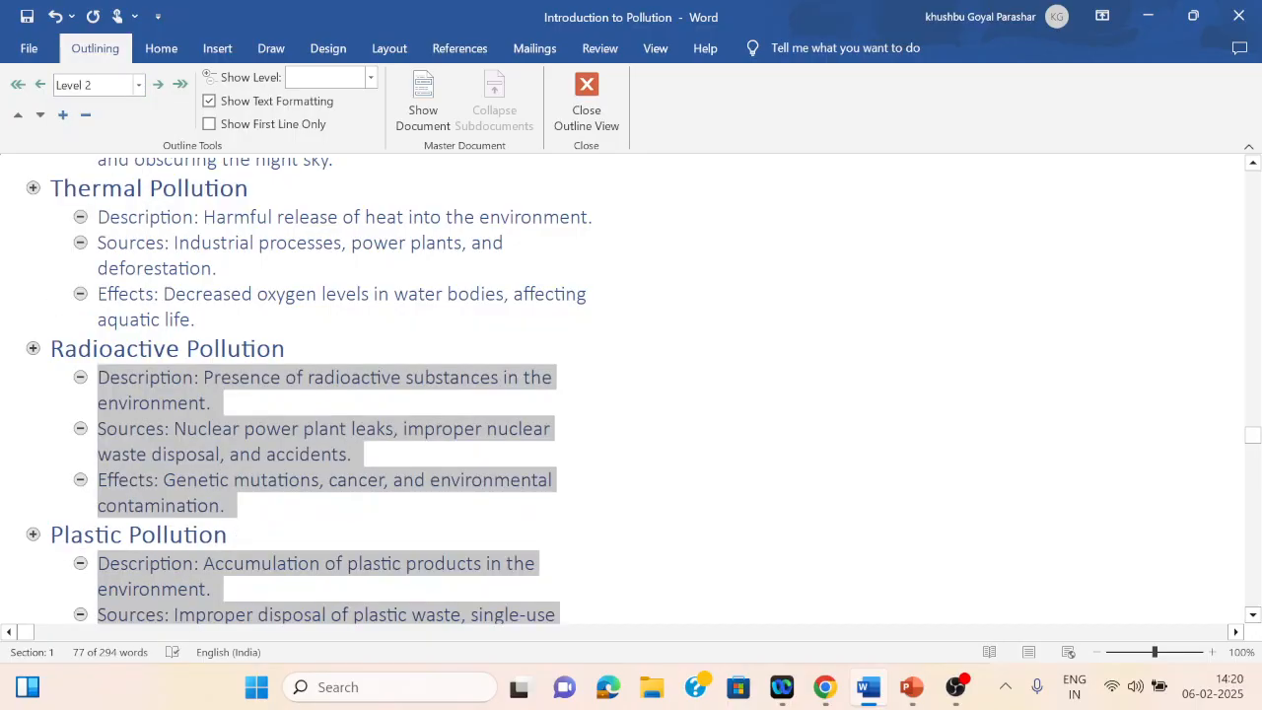
# Step: Review the outline levels from the Conclusion section back up to Introduction to Pollution
pyautogui.click(379, 480)
pyautogui.press('Down')
pyautogui.press('Down')
pyautogui.press('Down')
pyautogui.press('Down')
pyautogui.press('Down')
pyautogui.press('Down')
pyautogui.press('Down')
pyautogui.press('Down')
pyautogui.press('Down')
pyautogui.press('Down')
pyautogui.press('Down')
pyautogui.press('Down')
pyautogui.press('Down')
pyautogui.press('Down')
pyautogui.press('Up')
pyautogui.press('Up')
pyautogui.press('Up')
pyautogui.press('Up')
pyautogui.press('Up')
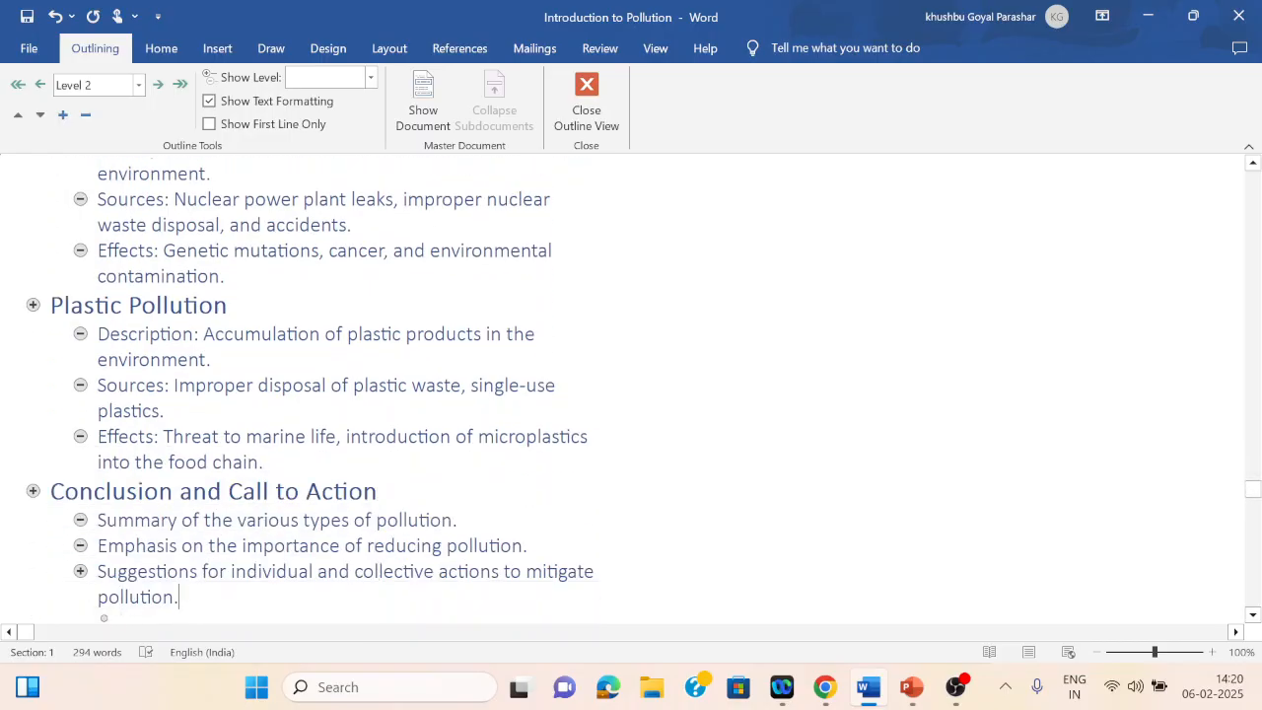
pyautogui.press('Up')
pyautogui.press('Up')
pyautogui.press('Up')
pyautogui.press('Up')
pyautogui.press('Up')
pyautogui.press('Up')
pyautogui.press('Up')
pyautogui.press('Up')
pyautogui.press('Up')
pyautogui.press('Up')
pyautogui.press('Up')
pyautogui.press('Up')
pyautogui.press('Up')
pyautogui.press('Up')
pyautogui.press('Up')
pyautogui.press('Up')
pyautogui.press('Up')
pyautogui.press('Up')
pyautogui.press('Up')
pyautogui.press('Up')
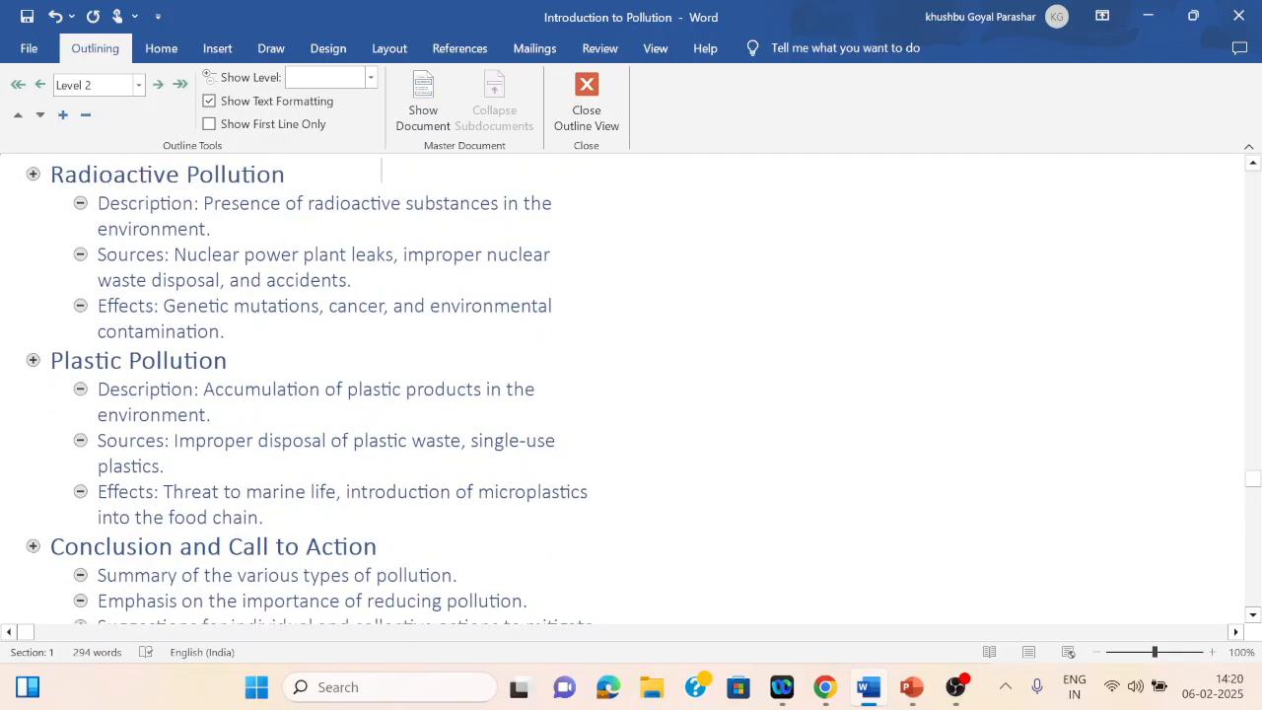
pyautogui.press('Up')
pyautogui.press('Up')
pyautogui.press('Up')
pyautogui.press('Up')
pyautogui.press('Up')
pyautogui.press('Up')
pyautogui.press('Up')
pyautogui.press('Up')
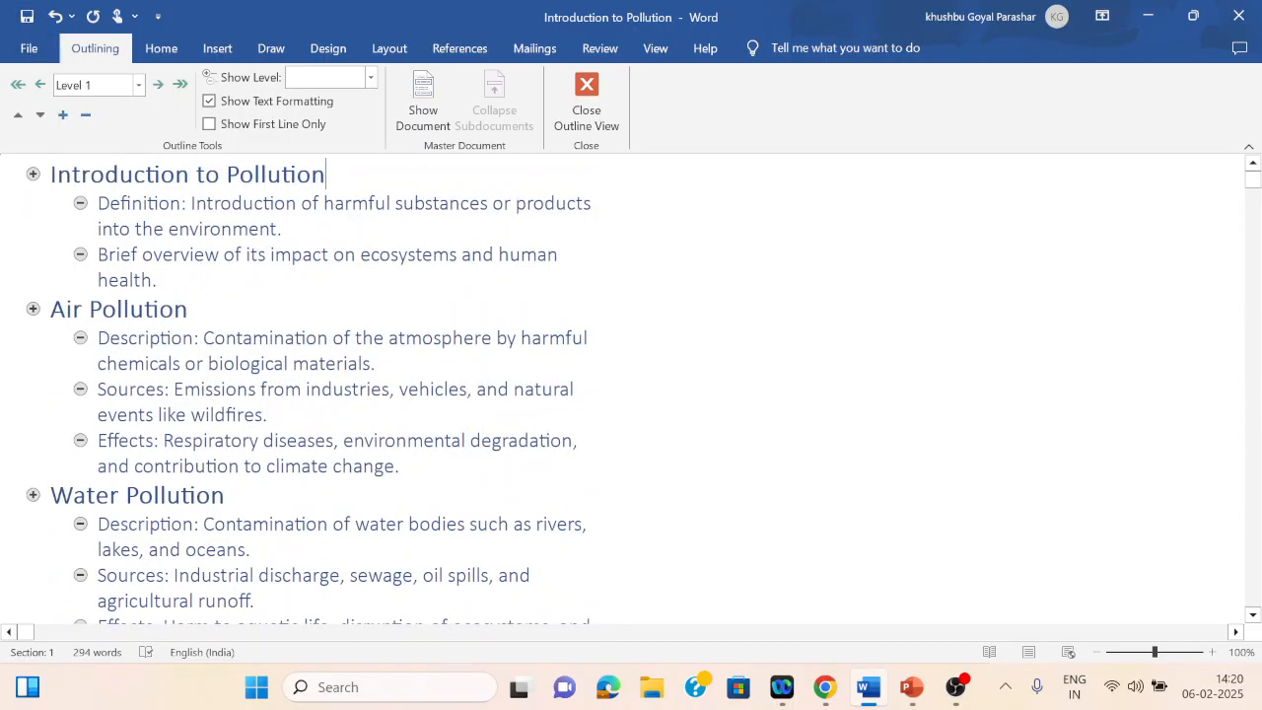
# Step: Close outline view and close the Word document
pyautogui.click(587, 98)
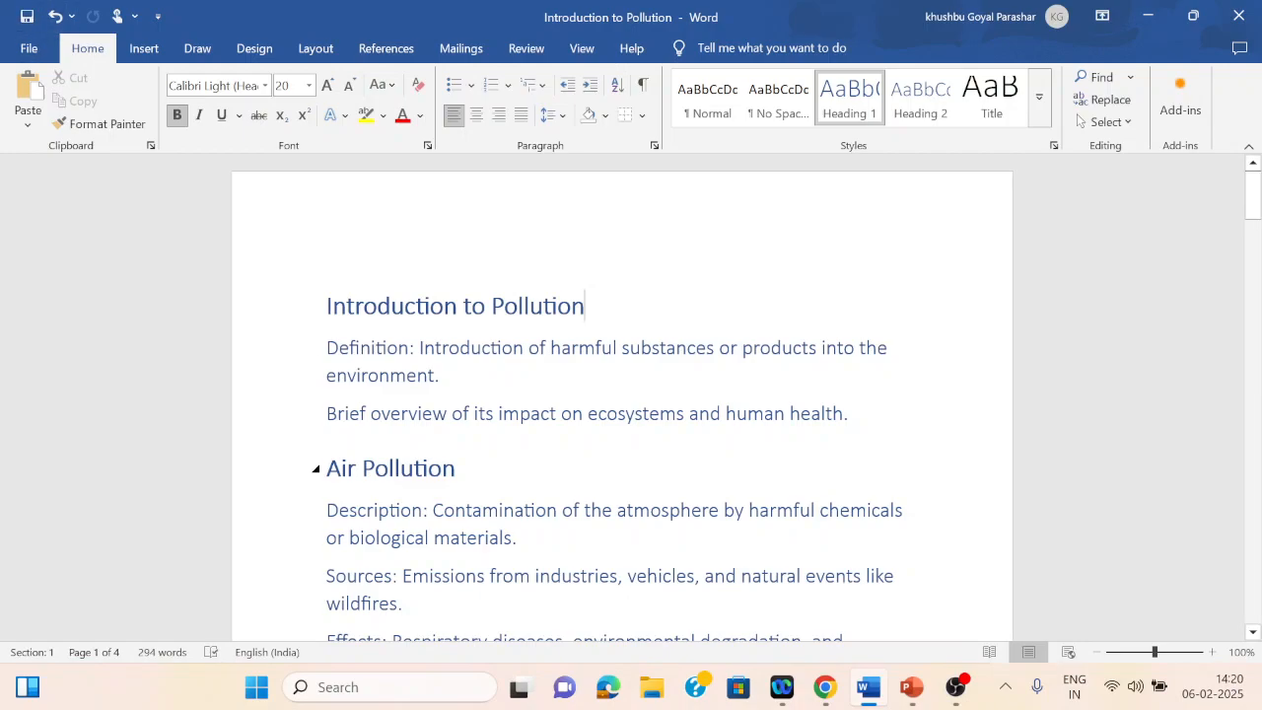
pyautogui.click(1239, 15)
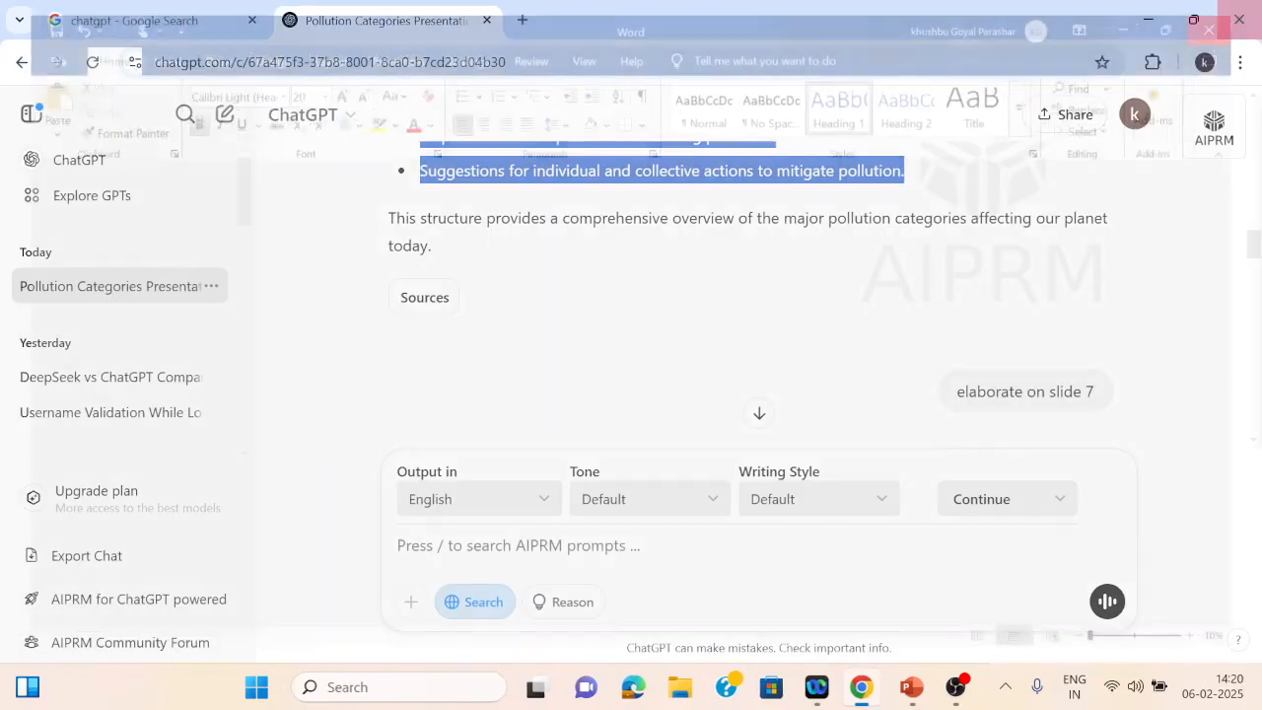
# Step: Switch to PowerPoint and create a new presentation with the Atlas theme
pyautogui.click(912, 688)
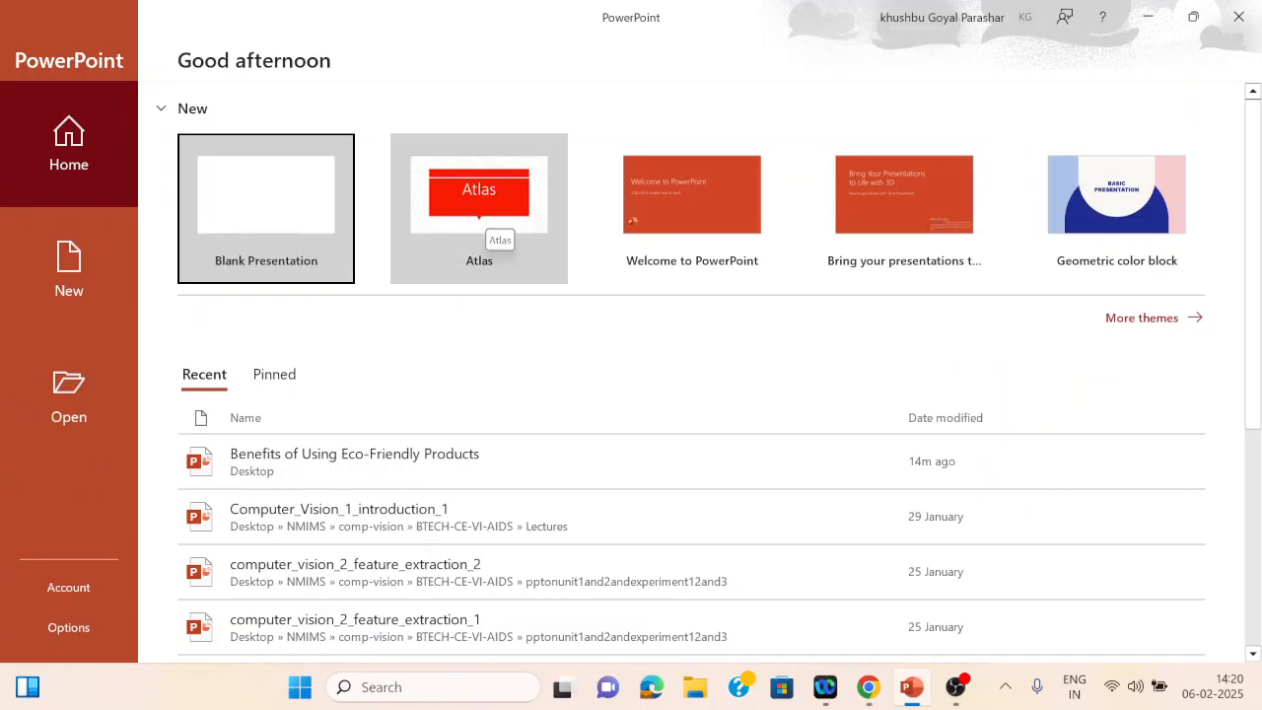
pyautogui.click(490, 218)
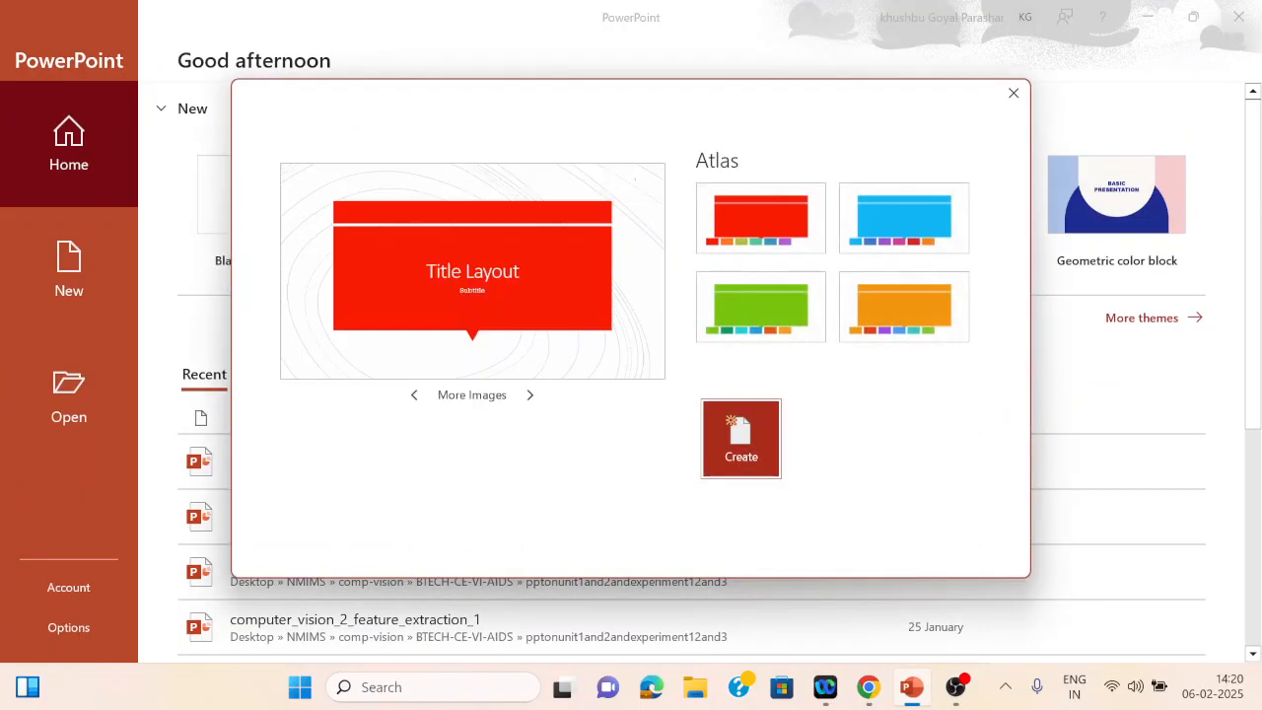
pyautogui.click(740, 438)
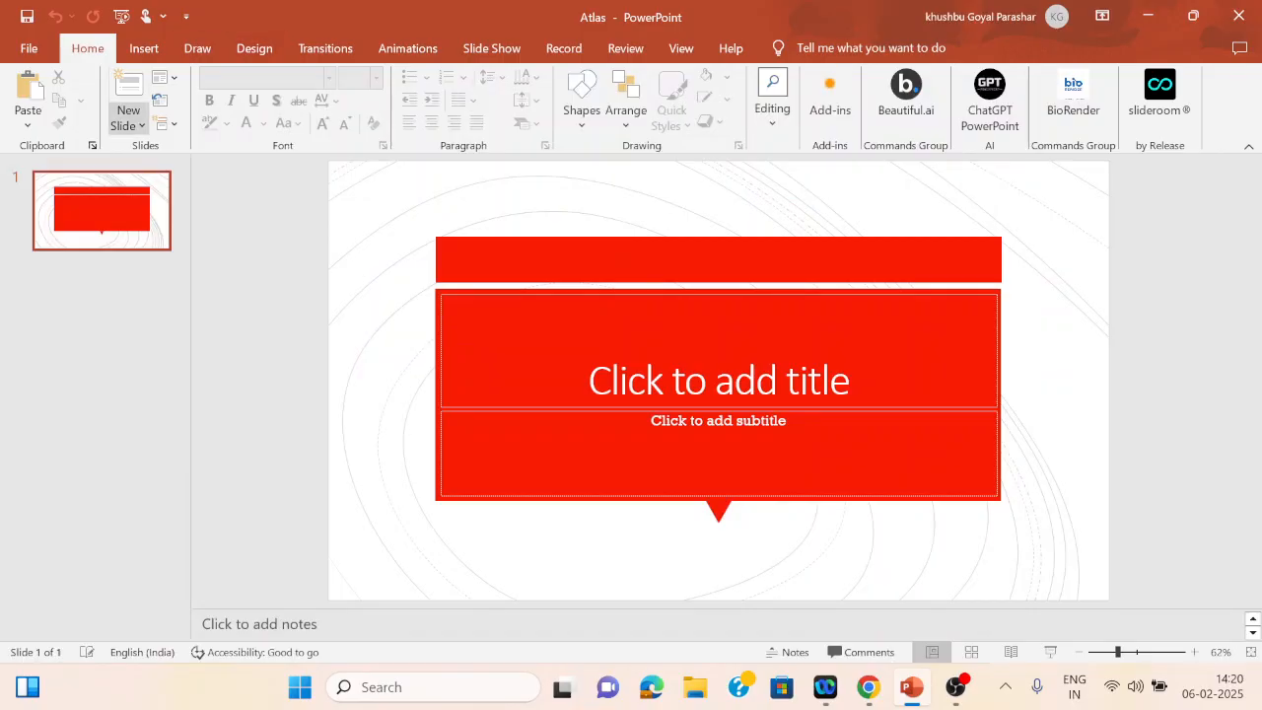
# Step: Insert slides from the outline file Introduction to Pollution on the Desktop
pyautogui.click(127, 124)
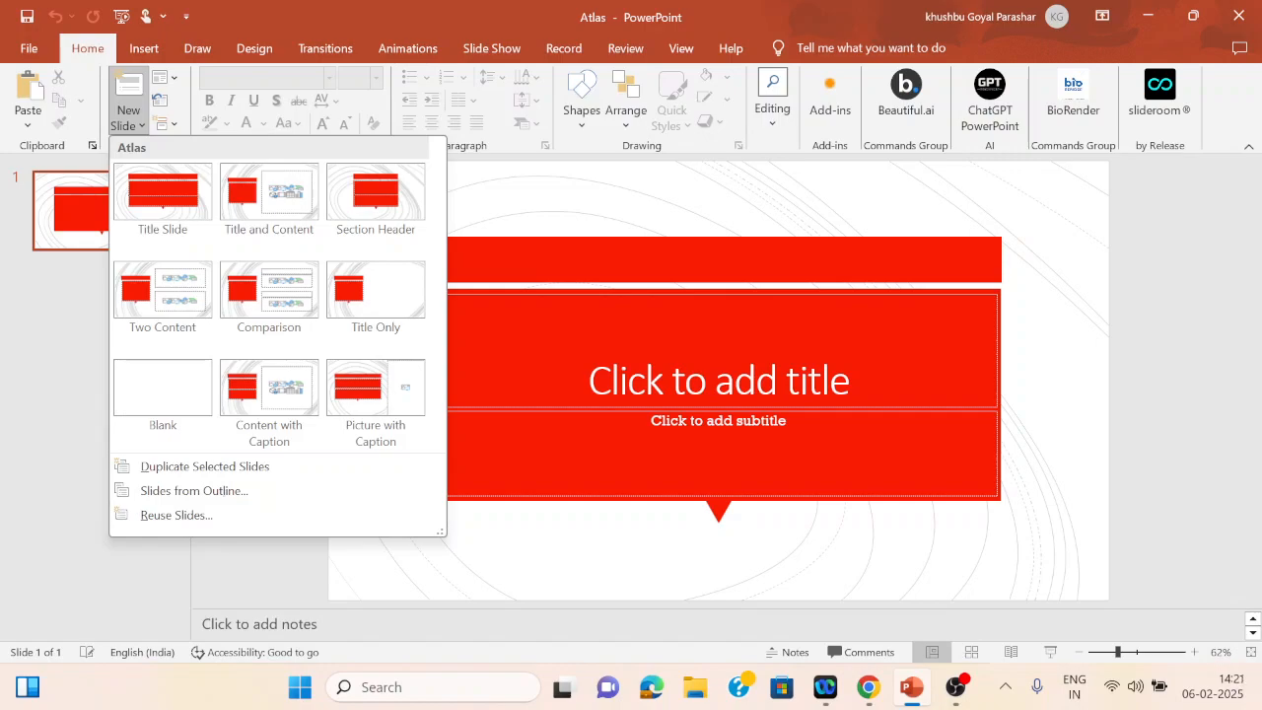
pyautogui.click(197, 490)
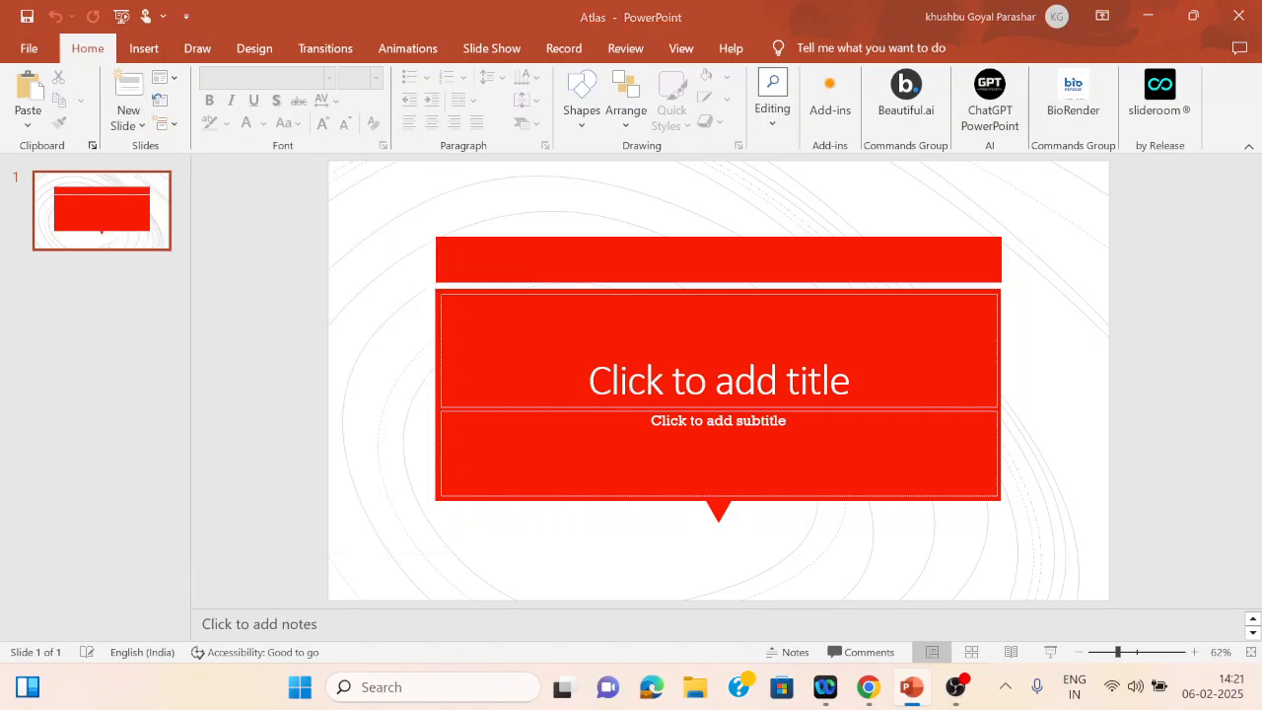
pyautogui.click(267, 290)
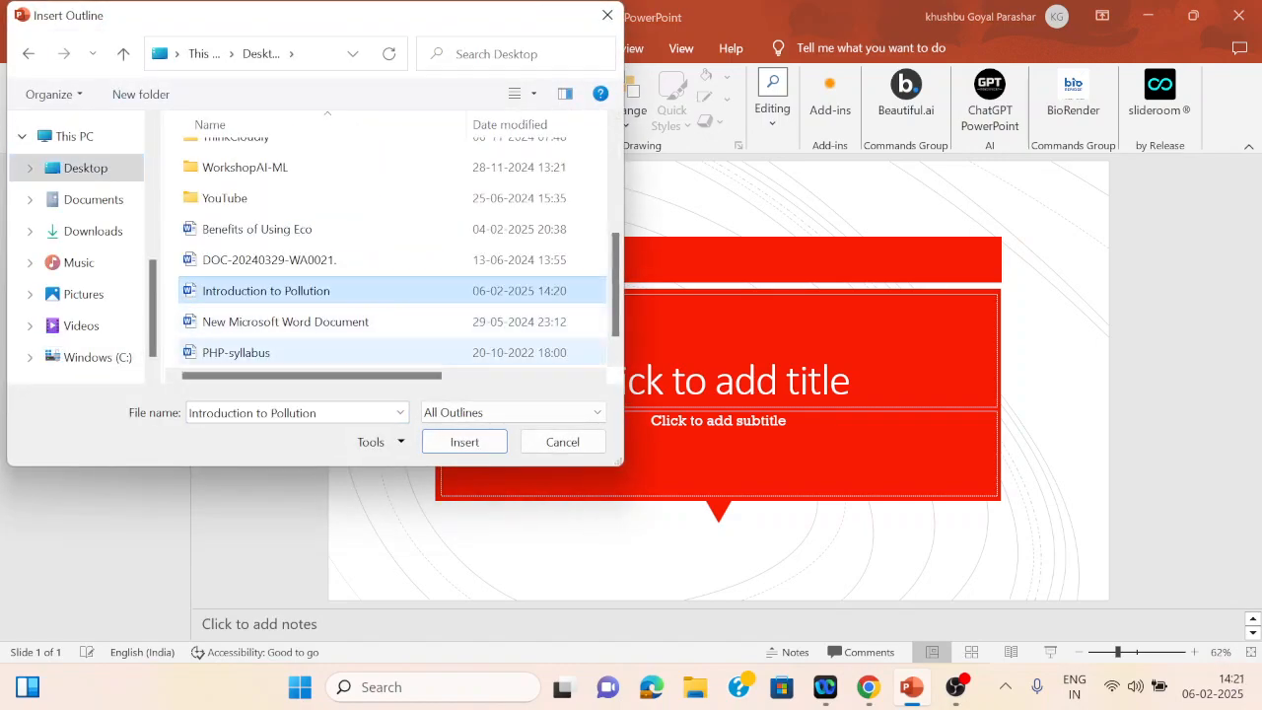
pyautogui.click(465, 441)
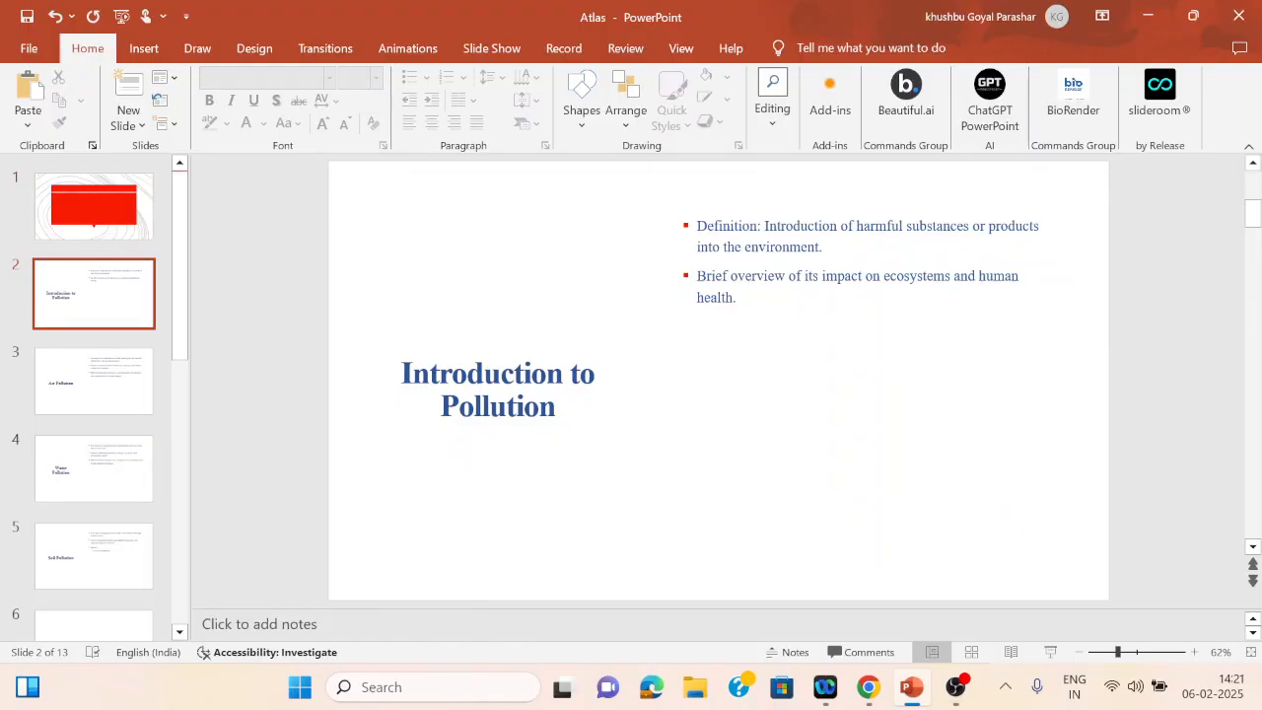
# Step: Step through the imported slides to check each title and its bullet points
pyautogui.press('Down')
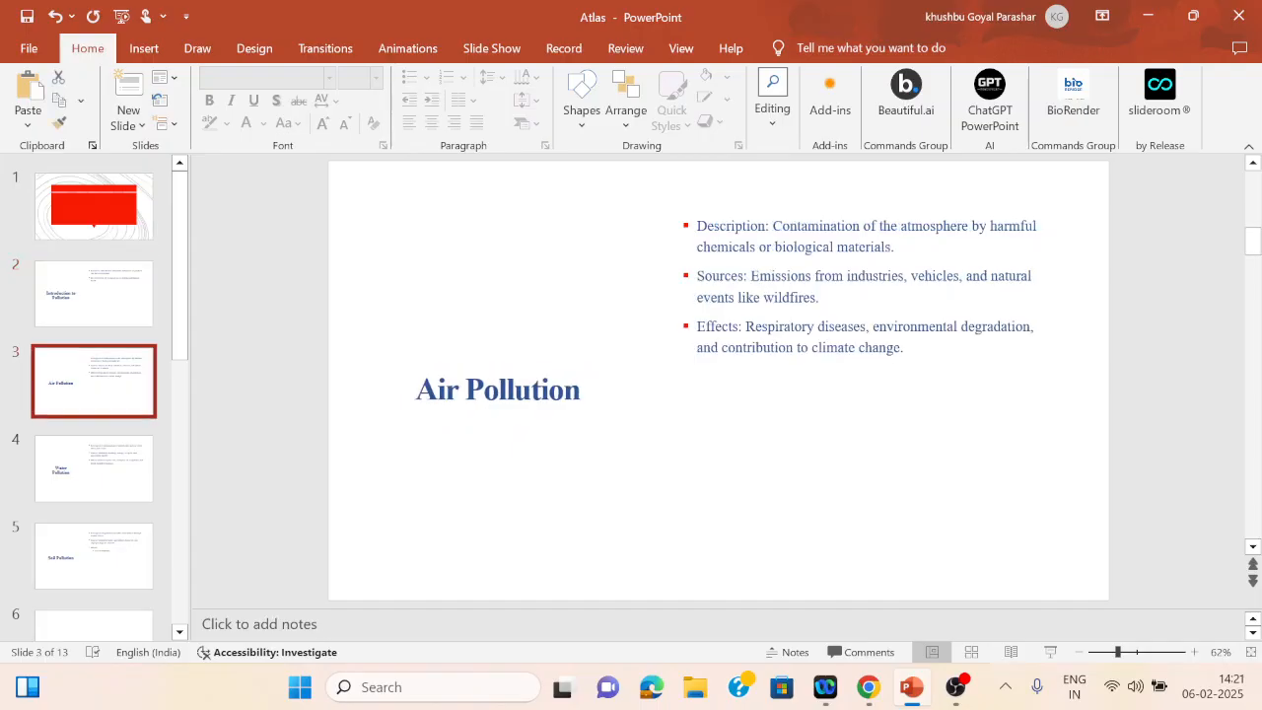
pyautogui.press('Home')
pyautogui.press('Down')
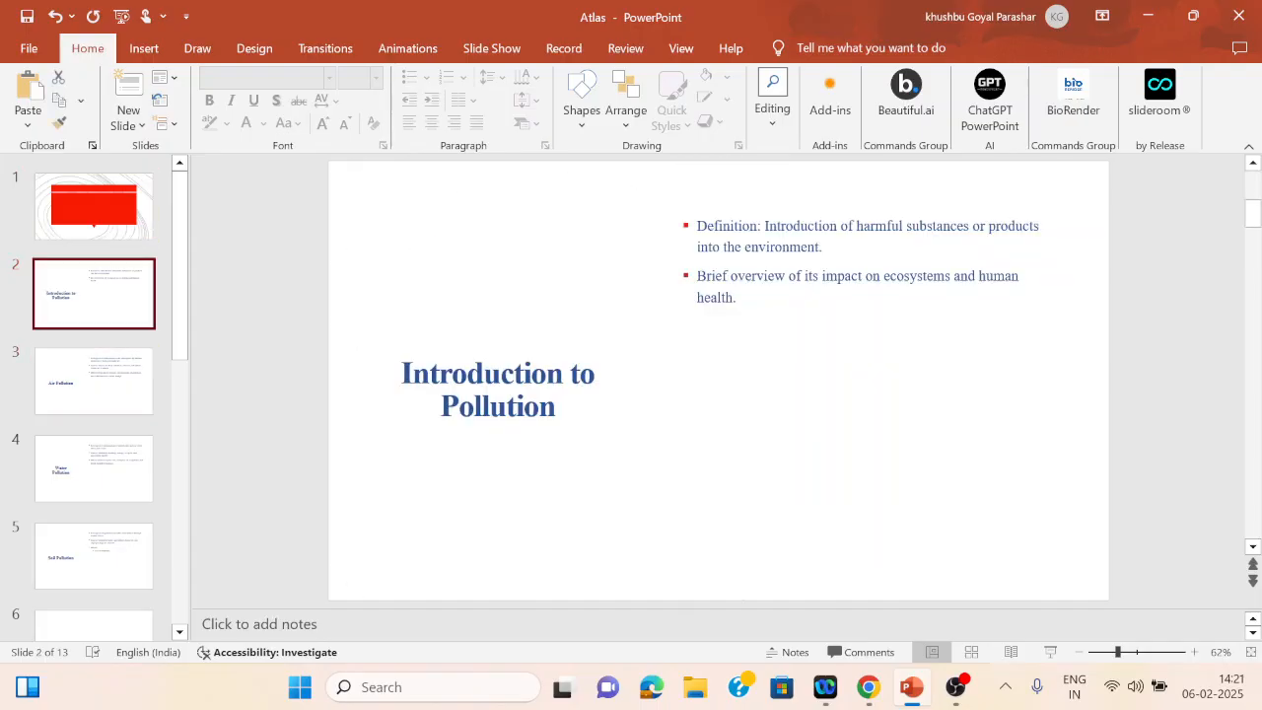
pyautogui.press('Down')
pyautogui.press('Down')
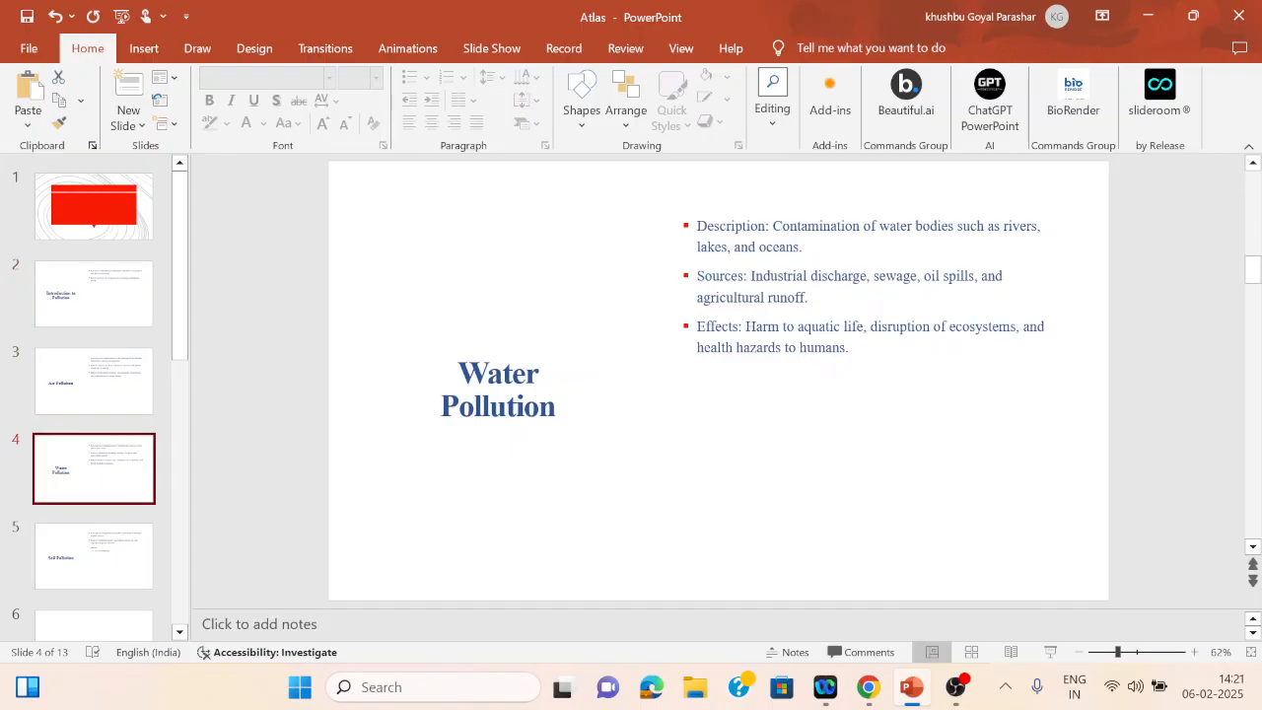
pyautogui.press('Down')
pyautogui.press('Down')
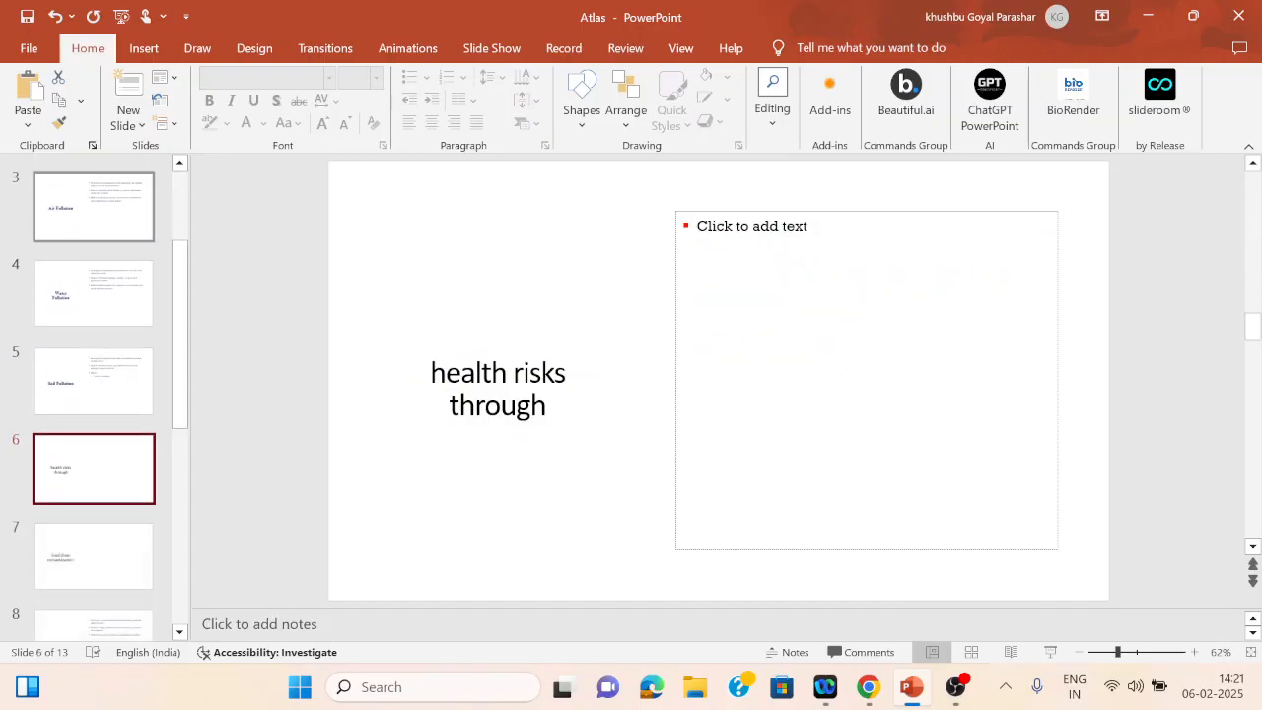
pyautogui.press('Down')
pyautogui.press('Down')
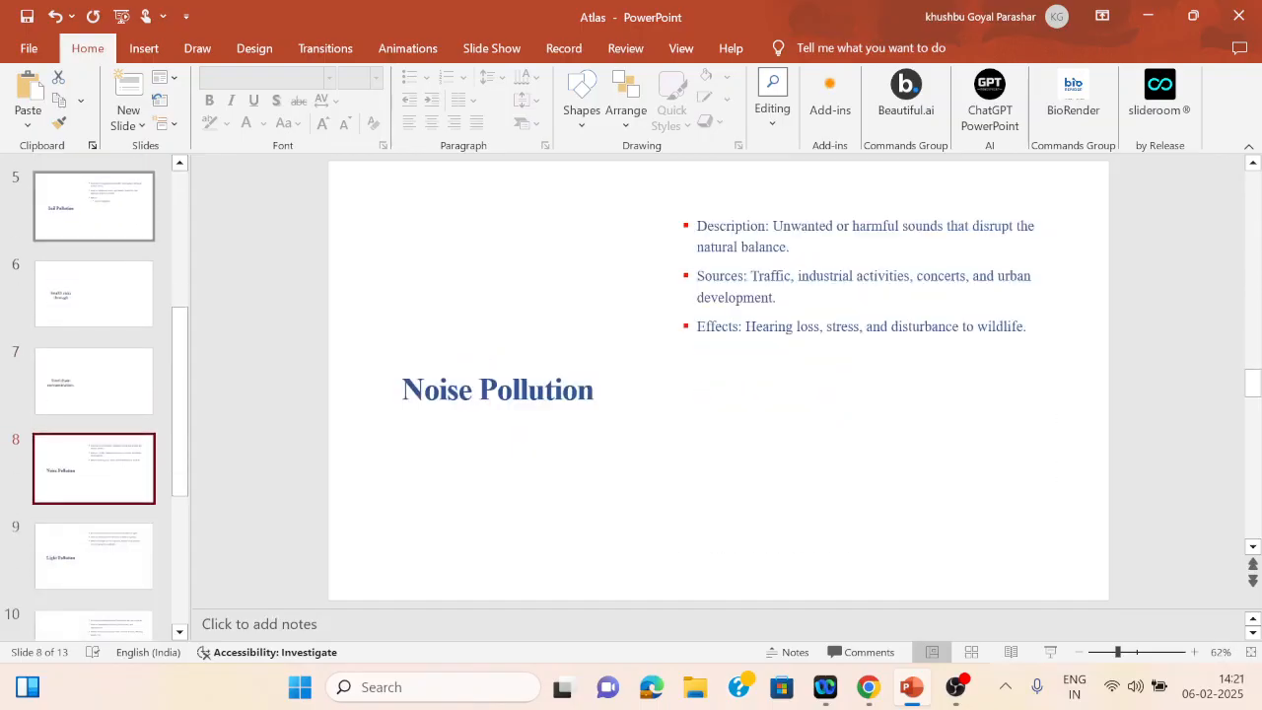
pyautogui.press('Down')
pyautogui.press('Down')
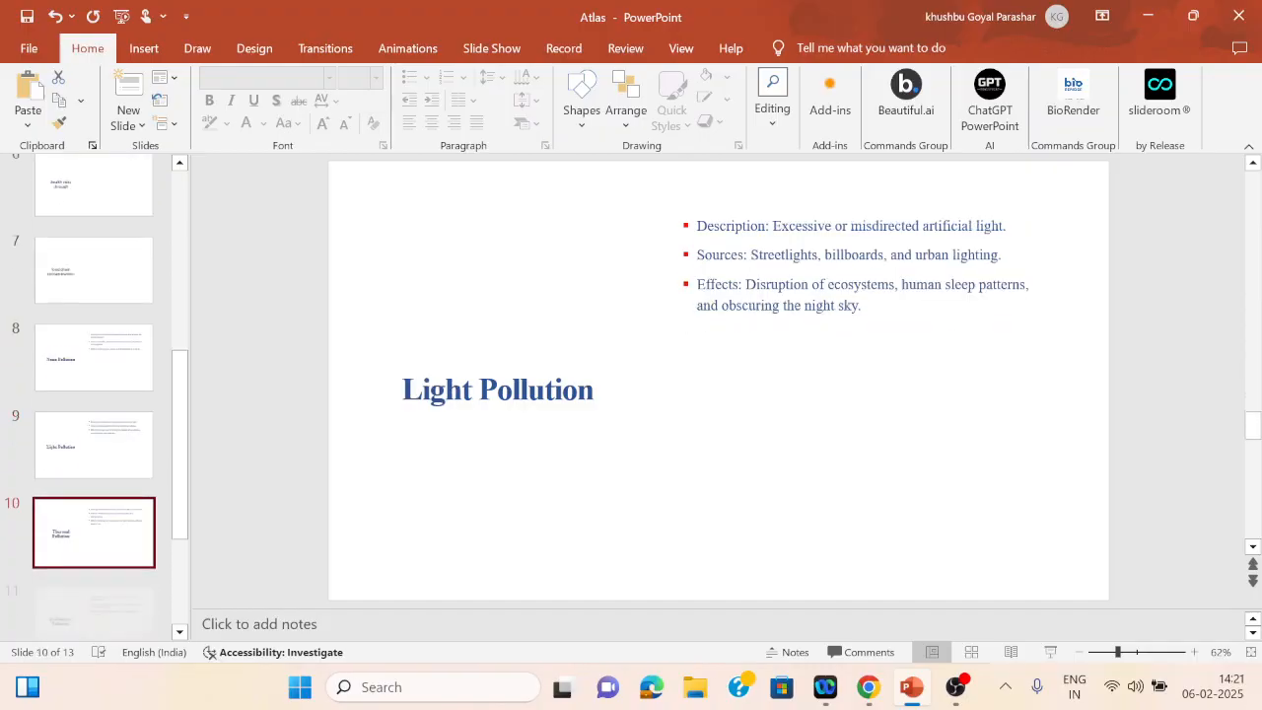
pyautogui.press('Down')
pyautogui.press('Down')
pyautogui.press('Down')
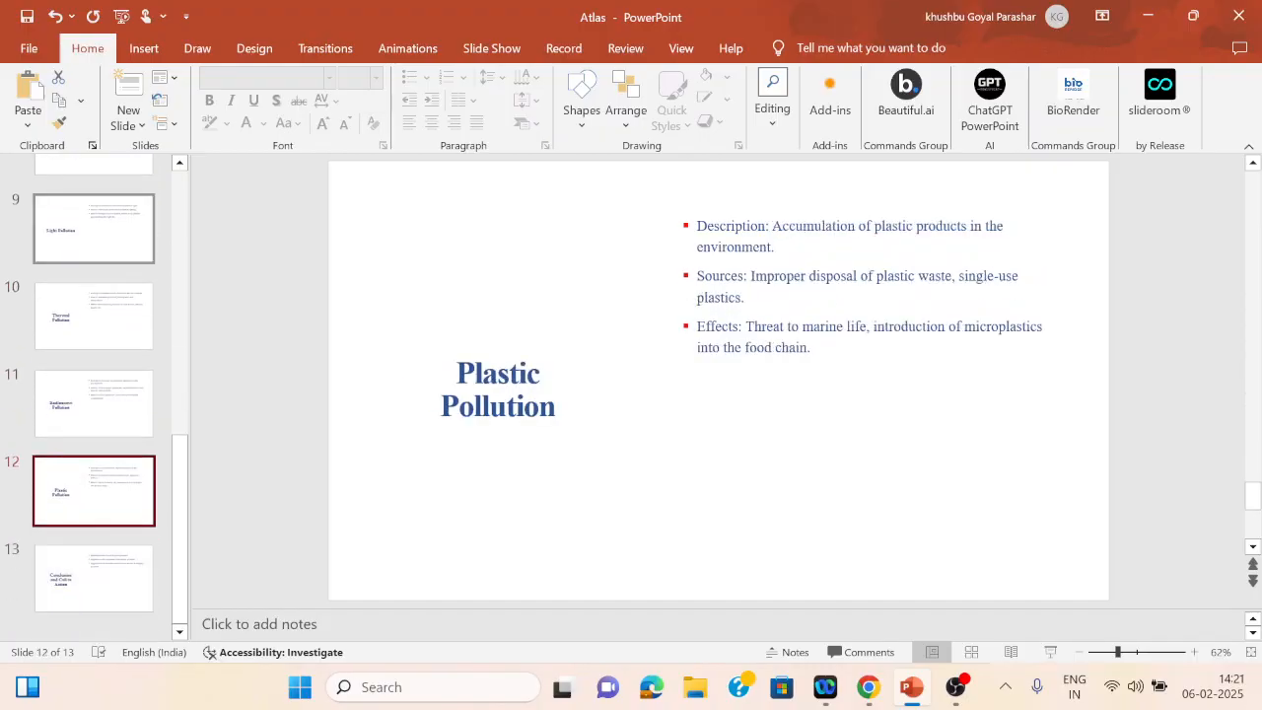
pyautogui.press('Up')
pyautogui.press('Up')
pyautogui.press('Up')
pyautogui.press('Up')
pyautogui.press('Up')
pyautogui.press('Up')
pyautogui.press('Up')
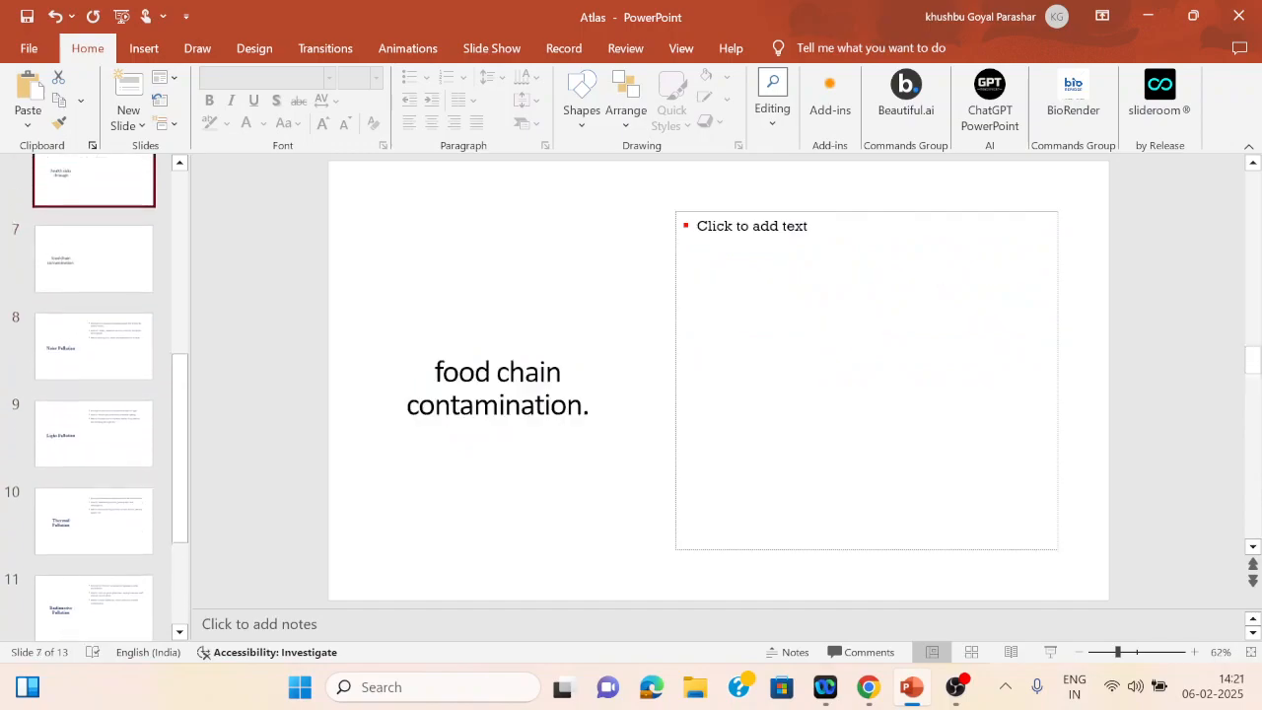
# Step: Open the design themes to choose a new look for the slides
pyautogui.click(254, 48)
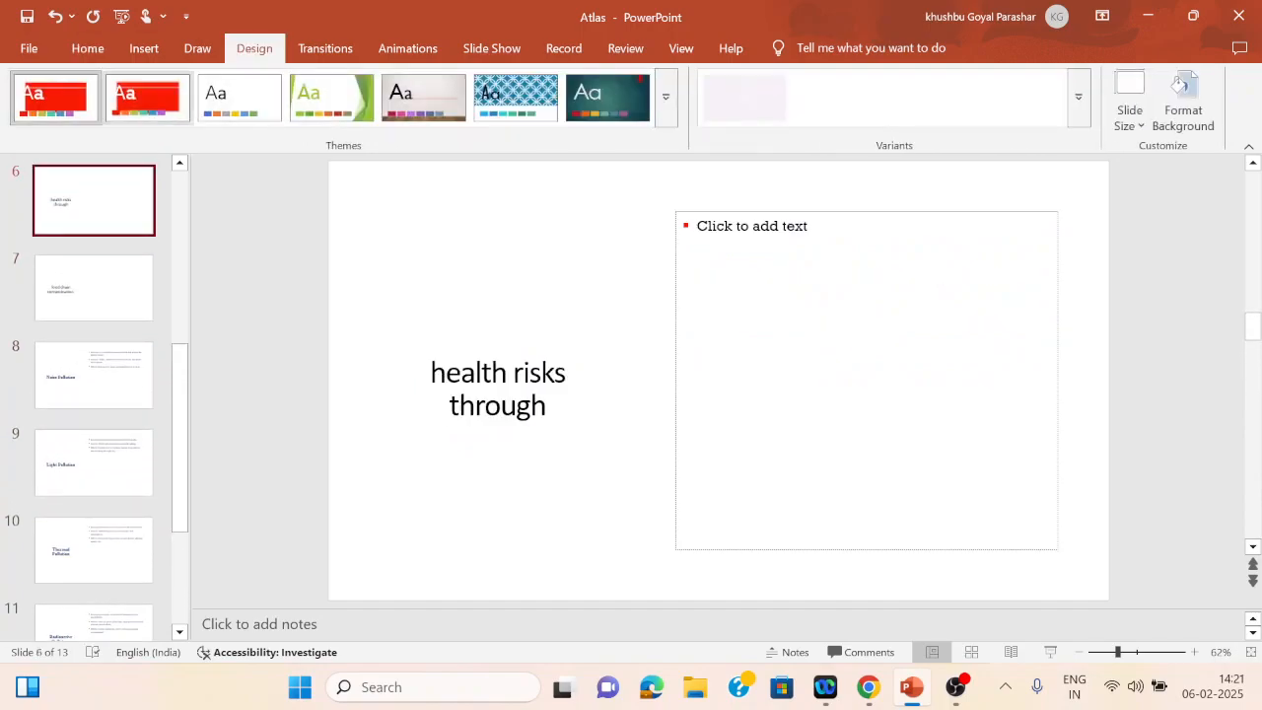